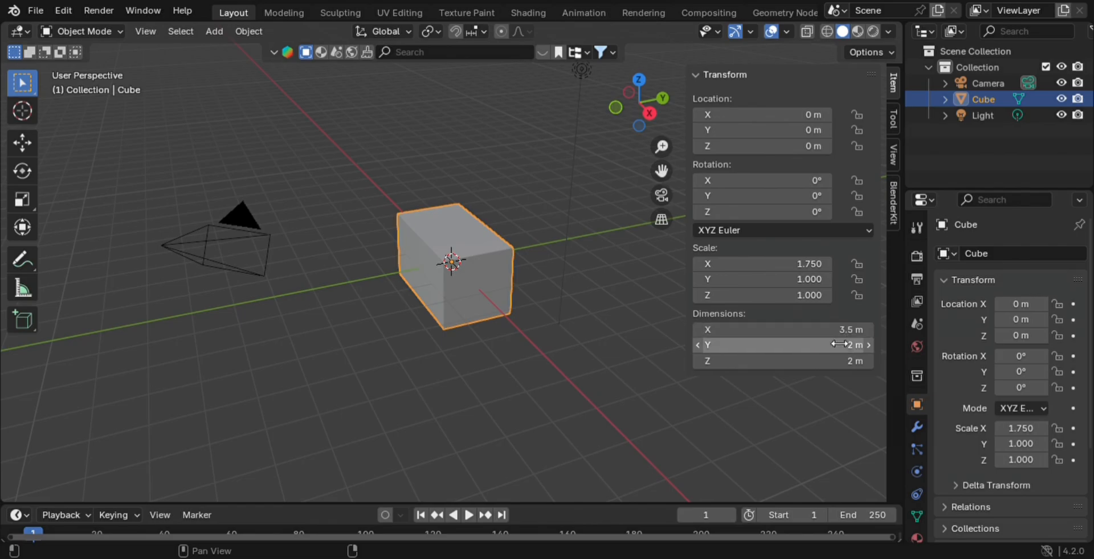
Step: Set the cube's Y dimension to 6 m
{"action": "left_click", "coordinate": [837, 345]}
{"action": "type", "text": "6"}
{"action": "key", "text": "Return"}
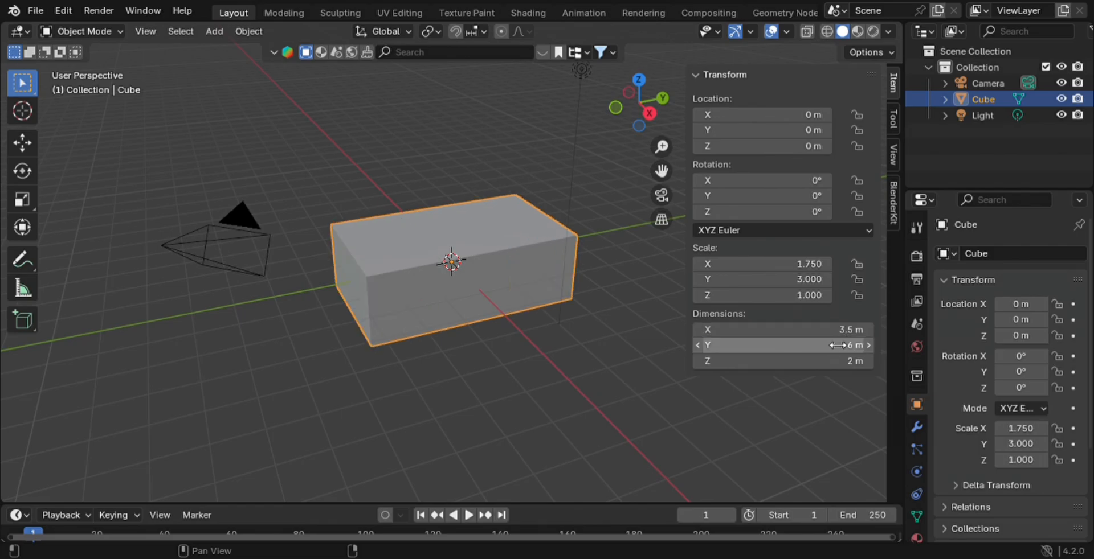
{"action": "left_click", "coordinate": [840, 361]}
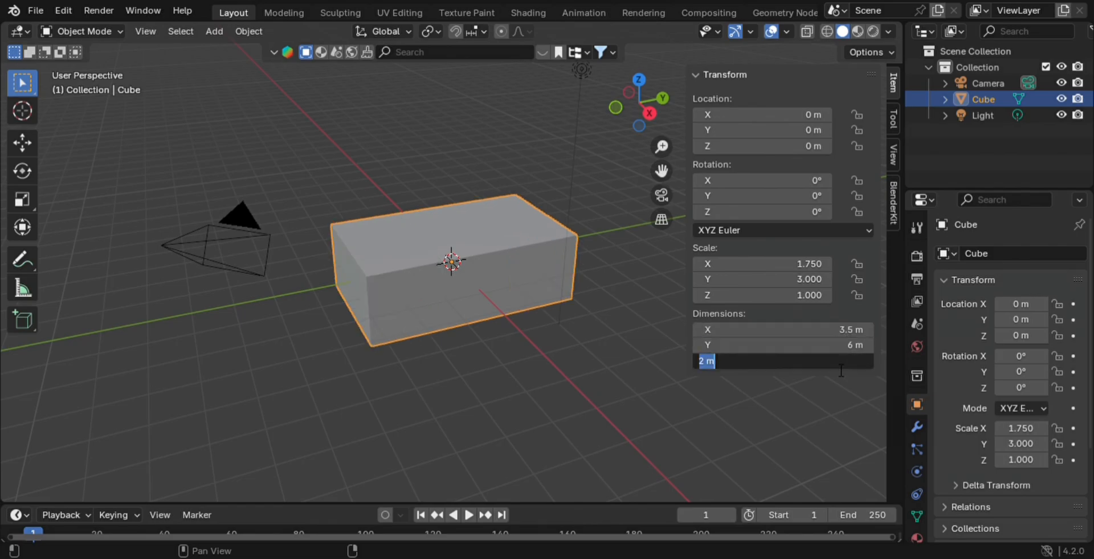
{"action": "type", "text": "6"}
{"action": "key", "text": "Return"}
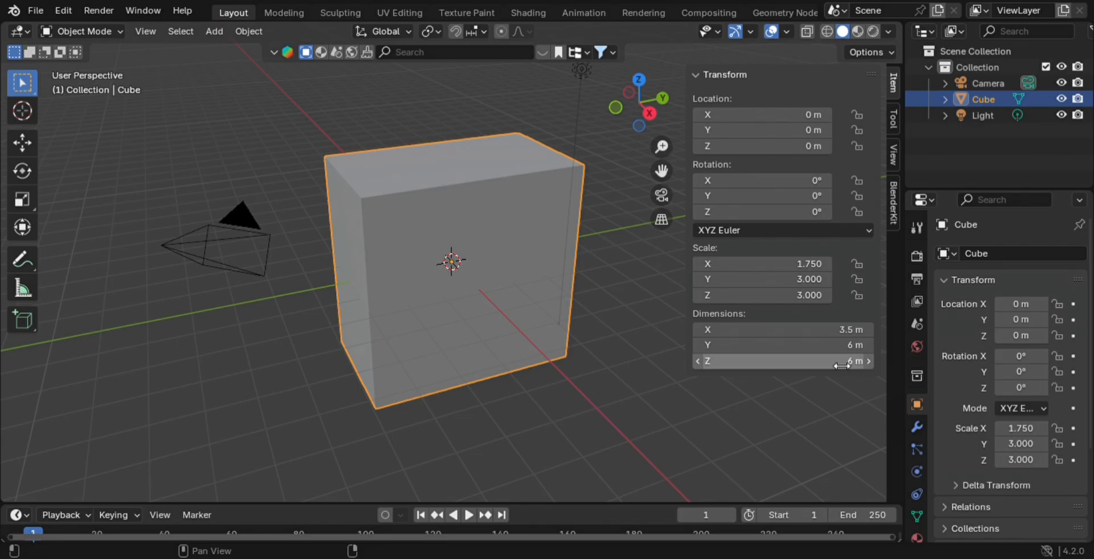
Step: Set the cube's Z dimension to 2.7 m and hide the transform sidebar
{"action": "left_click", "coordinate": [842, 364]}
{"action": "type", "text": "2.7"}
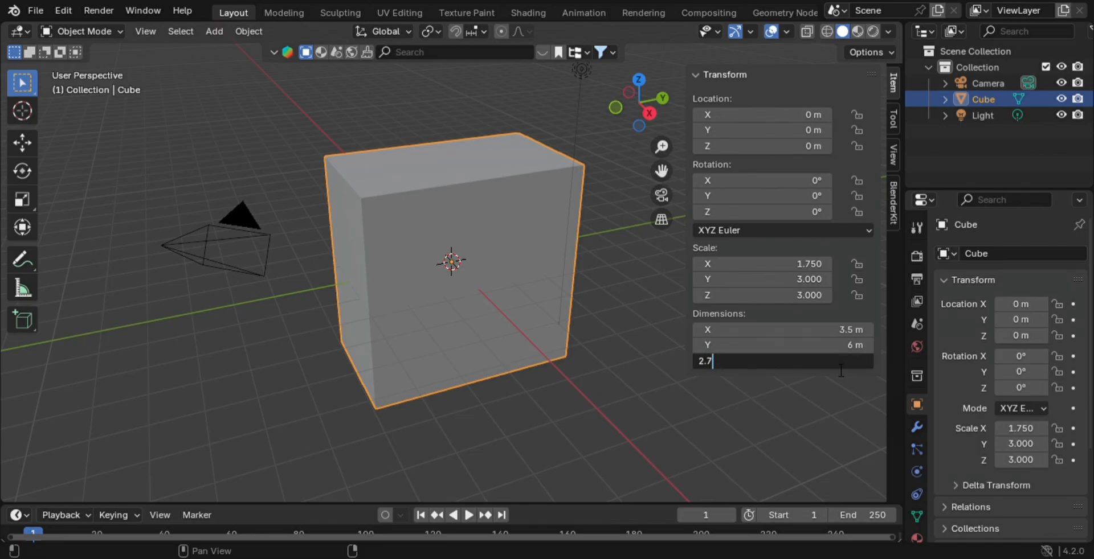
{"action": "key", "text": "Return"}
{"action": "key", "text": "n"}
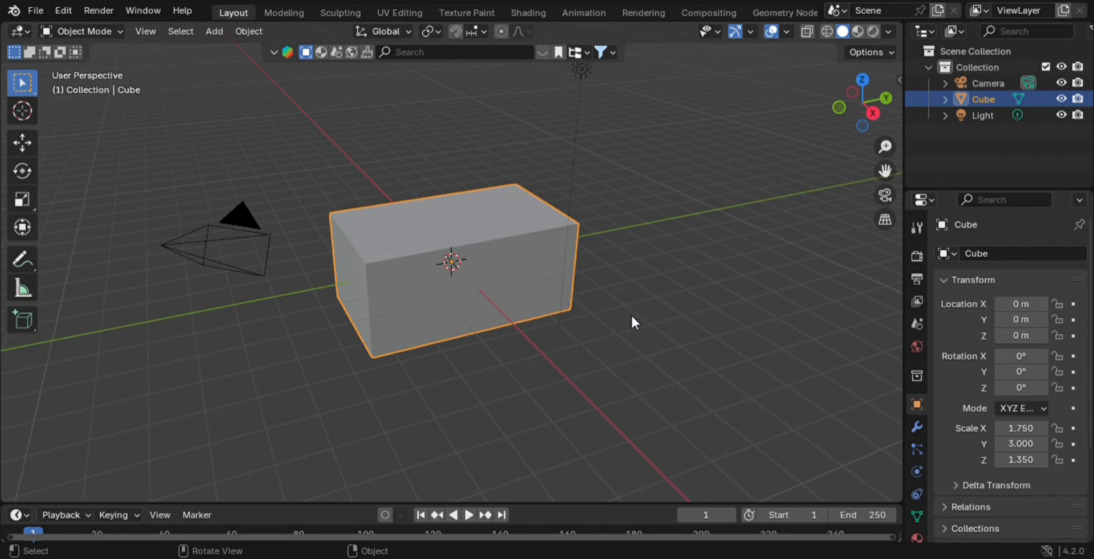
Step: In front view, raise the cube along the Z axis to a height of about 1.5 m
{"action": "key", "text": "KP_1"}
{"action": "key", "text": "g"}
{"action": "key", "text": "z"}
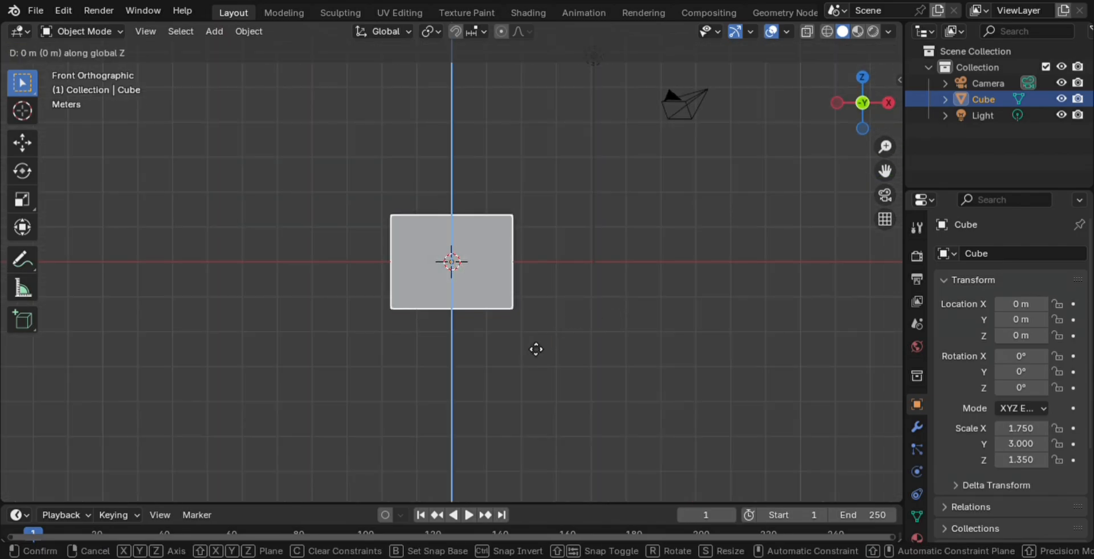
{"action": "left_click", "coordinate": [520, 289]}
{"action": "scroll", "coordinate": [516, 282], "scroll_direction": "up", "scroll_amount": 5}
{"action": "key", "text": "g"}
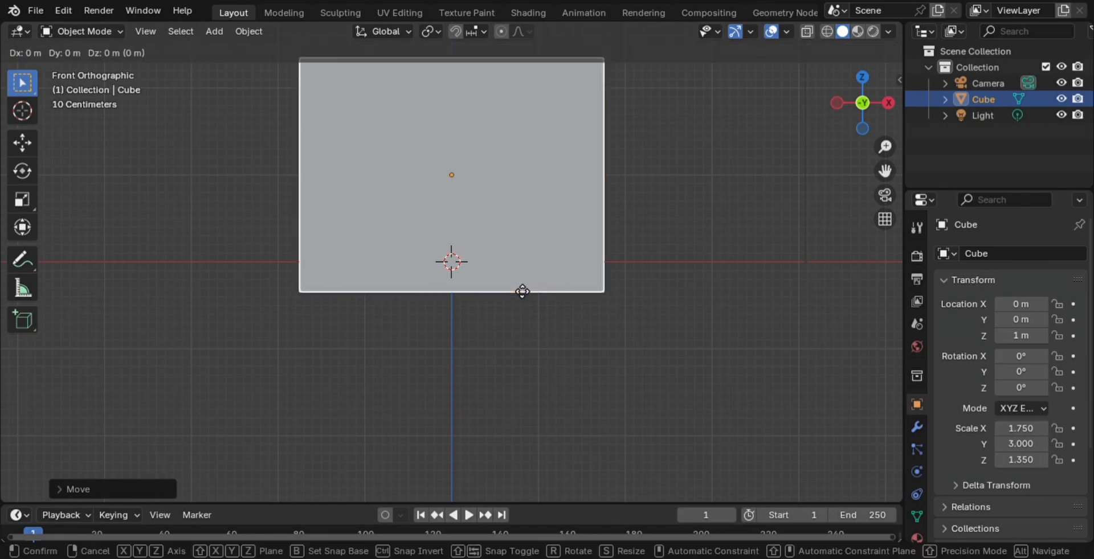
{"action": "key", "text": "z"}
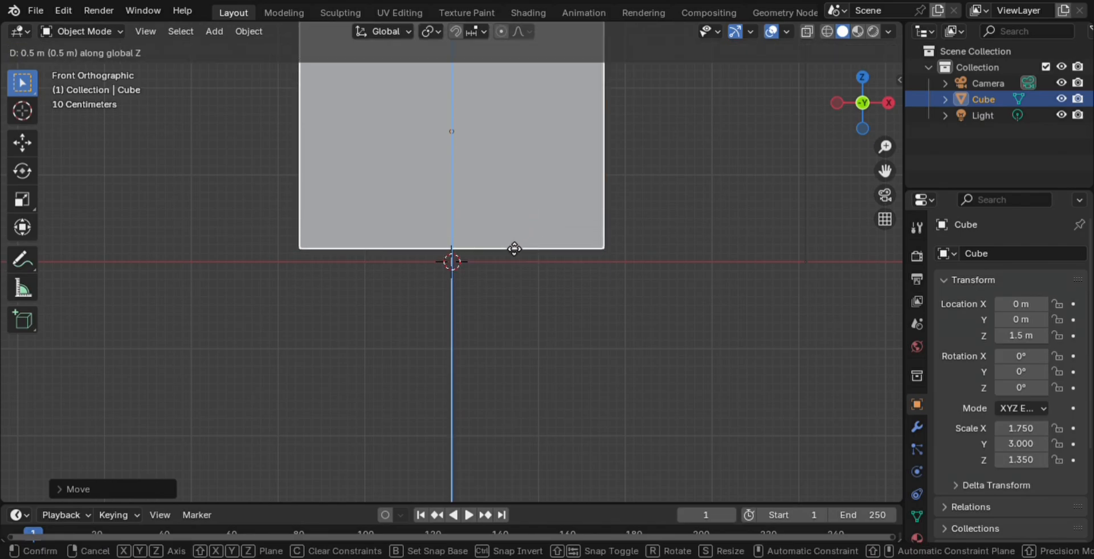
{"action": "left_click", "coordinate": [508, 245]}
Step: Lower the cube along Z to about 1.35 m so its base rests exactly on the red ground axis
{"action": "key", "text": "g"}
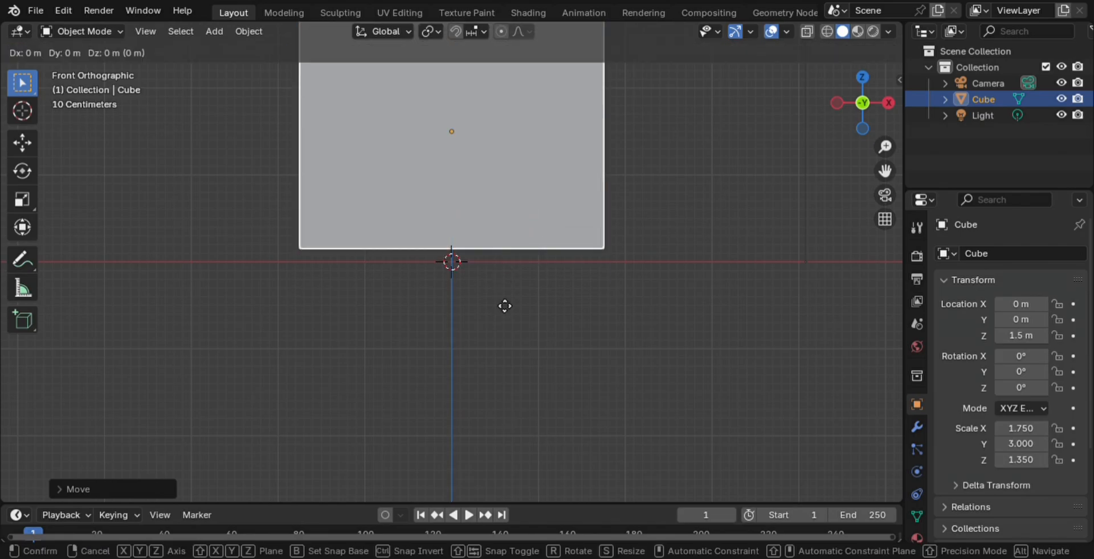
{"action": "right_click", "coordinate": [505, 306]}
{"action": "scroll", "coordinate": [502, 299], "scroll_direction": "up", "scroll_amount": 10}
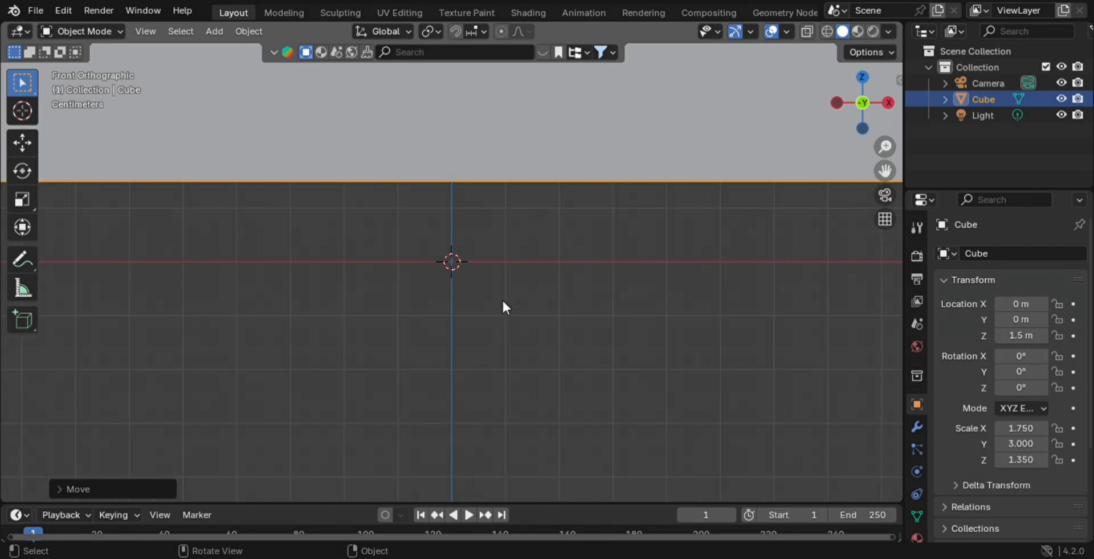
{"action": "key", "text": "g"}
{"action": "key", "text": "z"}
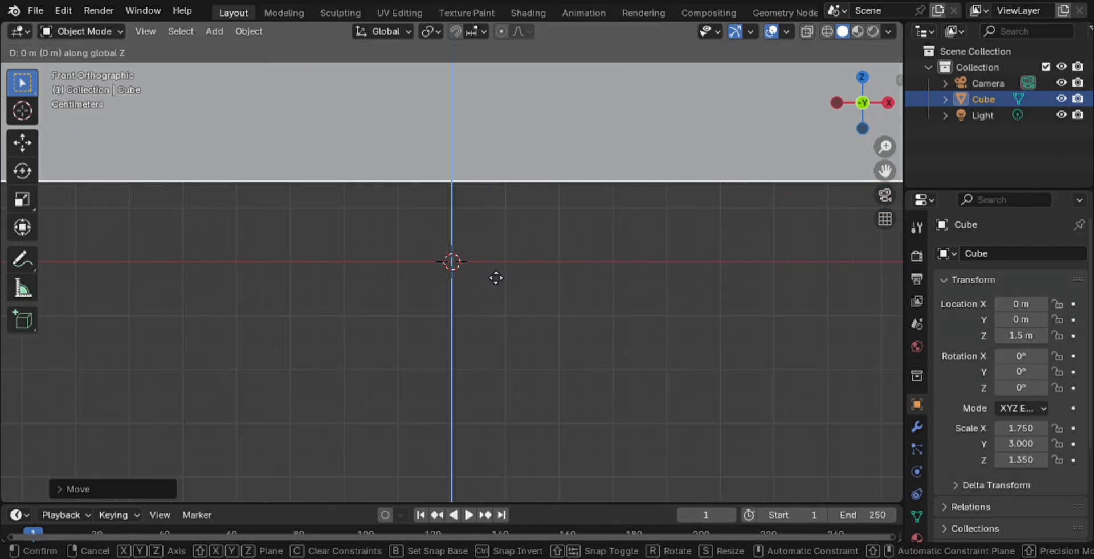
{"action": "left_click", "coordinate": [507, 357]}
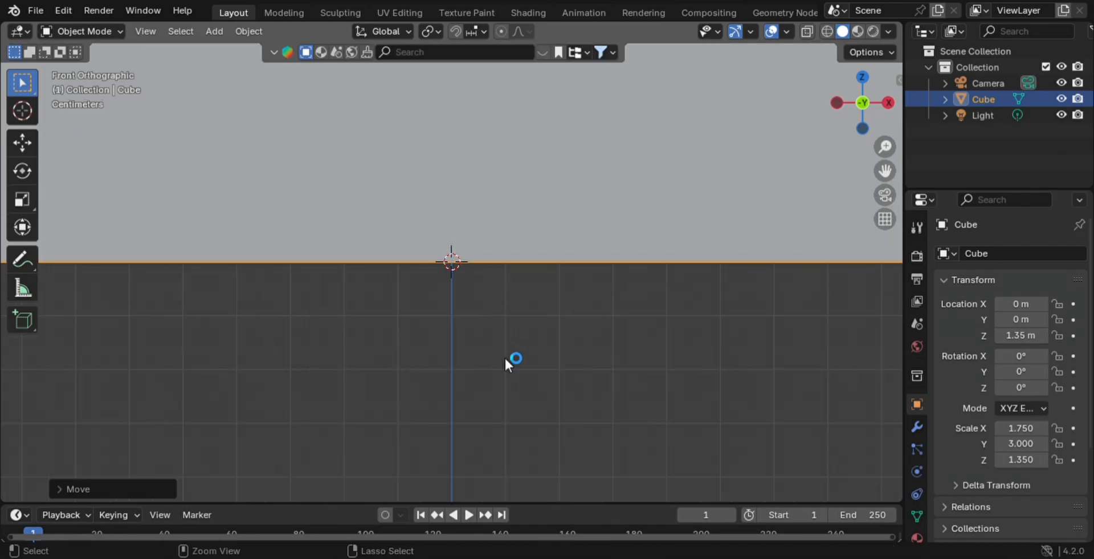
Step: Examine the cube's bottom edge and its lower corner on the +X side against the ground axis in front view
{"action": "scroll", "coordinate": [523, 344], "scroll_direction": "down", "scroll_amount": 3}
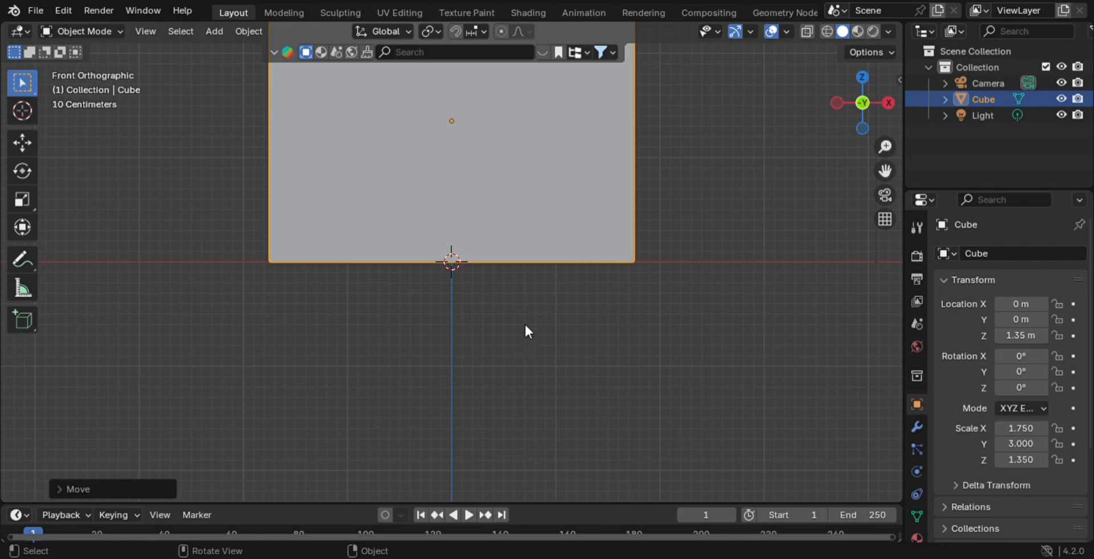
{"action": "middle_click_drag", "start_coordinate": [522, 316], "coordinate": [520, 375], "text": "shift"}
{"action": "key", "text": "KP_1"}
{"action": "scroll", "coordinate": [527, 369], "scroll_direction": "up", "scroll_amount": 5}
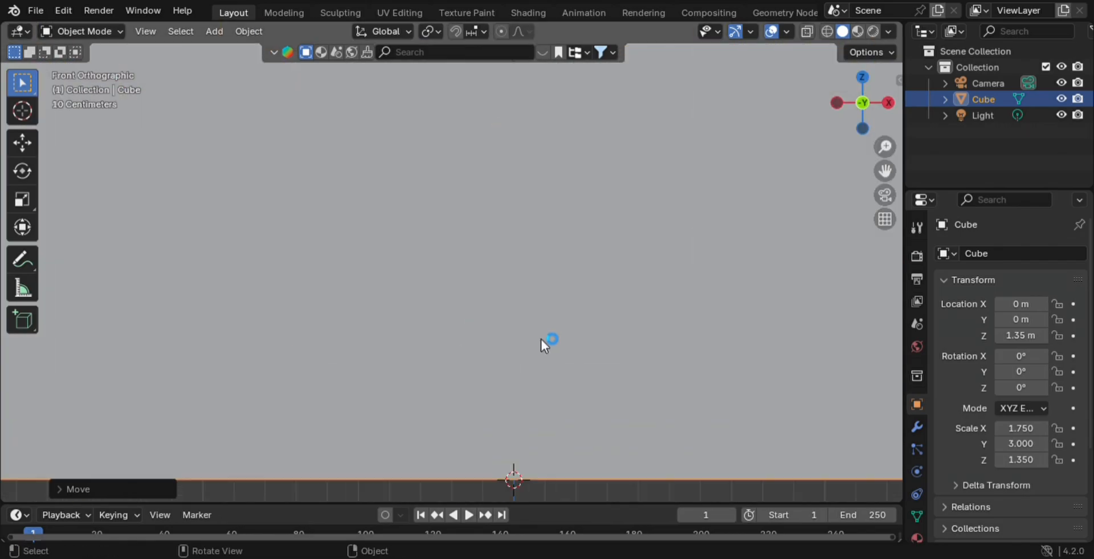
{"action": "middle_click_drag", "start_coordinate": [653, 371], "coordinate": [173, 311], "text": "shift"}
{"action": "middle_click_drag", "start_coordinate": [628, 390], "coordinate": [409, 279], "text": "shift"}
{"action": "scroll", "coordinate": [309, 284], "scroll_direction": "up", "scroll_amount": 3}
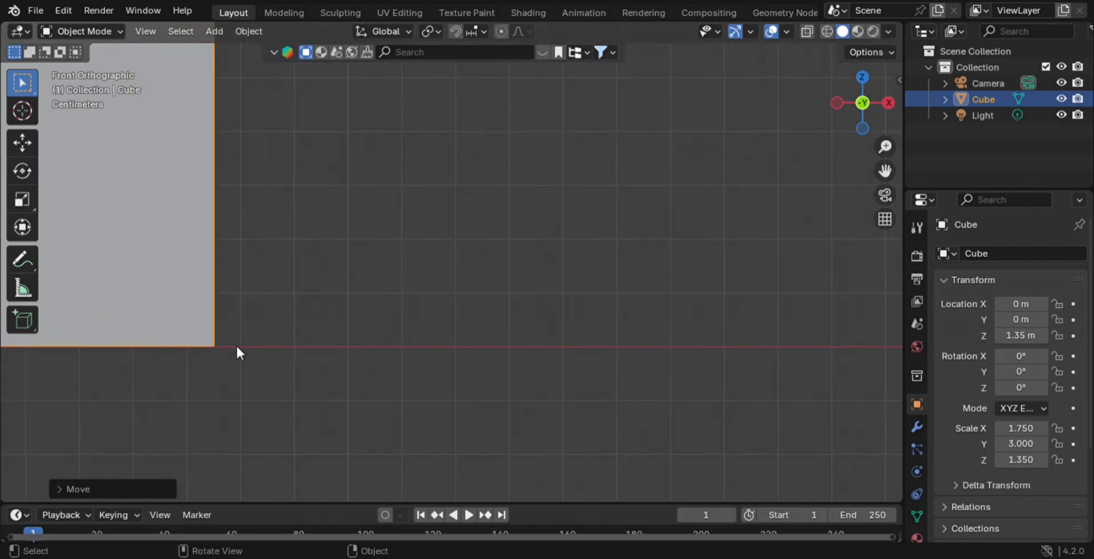
Step: Search the asset library for "bathtub" and place the first bathtub set on the floor inside the cube
{"action": "scroll", "coordinate": [241, 343], "scroll_direction": "down", "scroll_amount": 10}
{"action": "middle_click_drag", "start_coordinate": [260, 342], "coordinate": [600, 385], "text": "shift"}
{"action": "scroll", "coordinate": [315, 399], "scroll_direction": "up", "scroll_amount": 3}
{"action": "scroll", "coordinate": [552, 402], "scroll_direction": "up", "scroll_amount": 1}
{"action": "scroll", "coordinate": [551, 401], "scroll_direction": "up", "scroll_amount": 5}
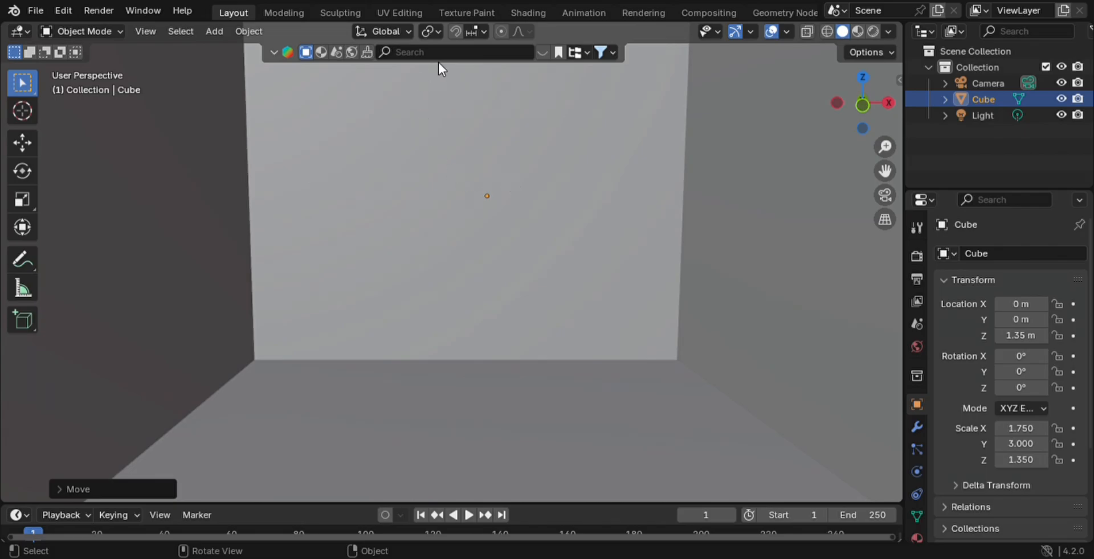
{"action": "left_click", "coordinate": [499, 54]}
{"action": "key", "text": "Return"}
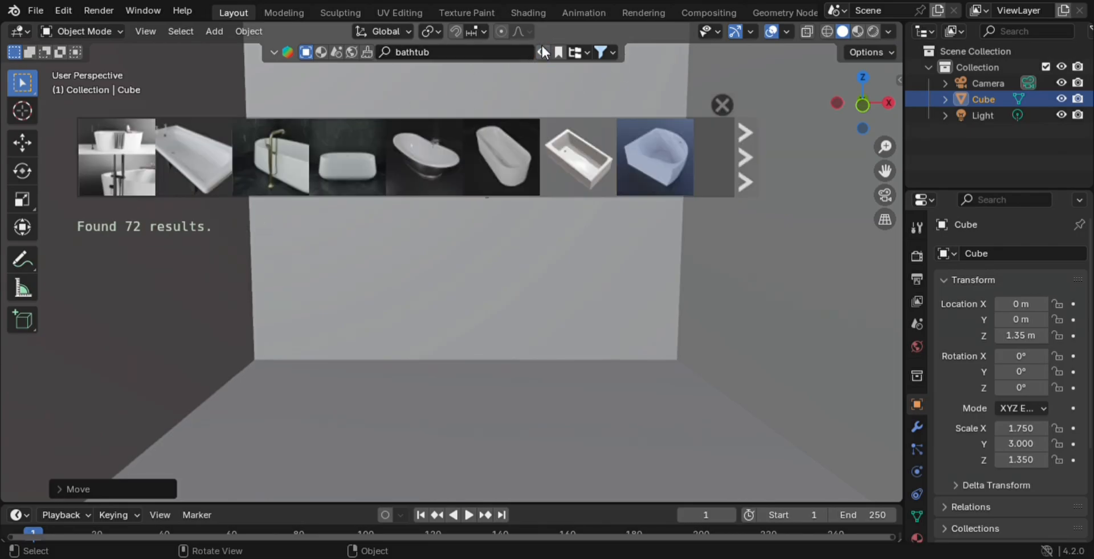
{"action": "left_click_drag", "start_coordinate": [122, 165], "coordinate": [629, 385]}
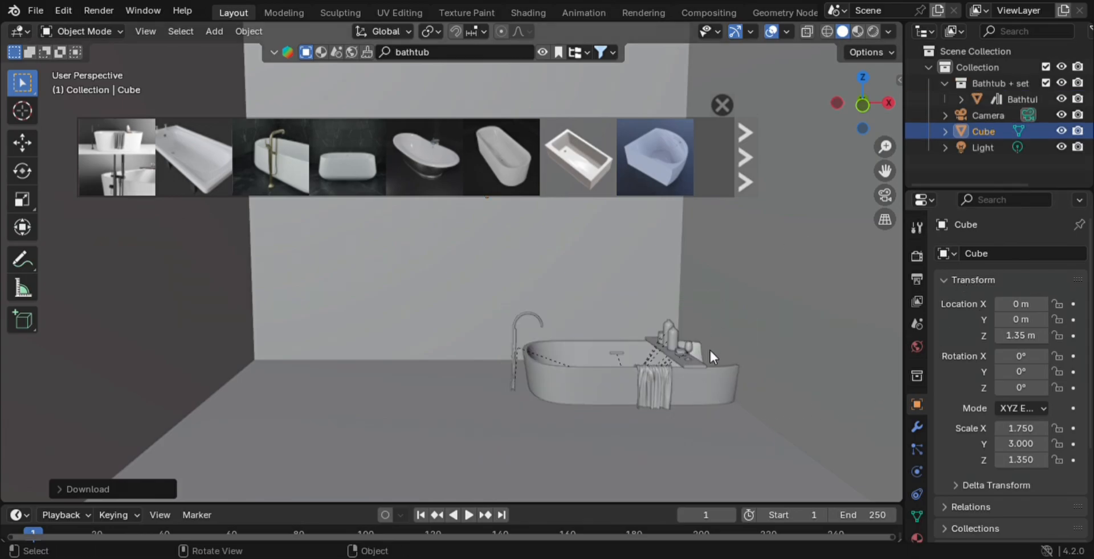
Step: Show the scene in front view with wireframe shading and close the asset results
{"action": "key", "text": "KP_1"}
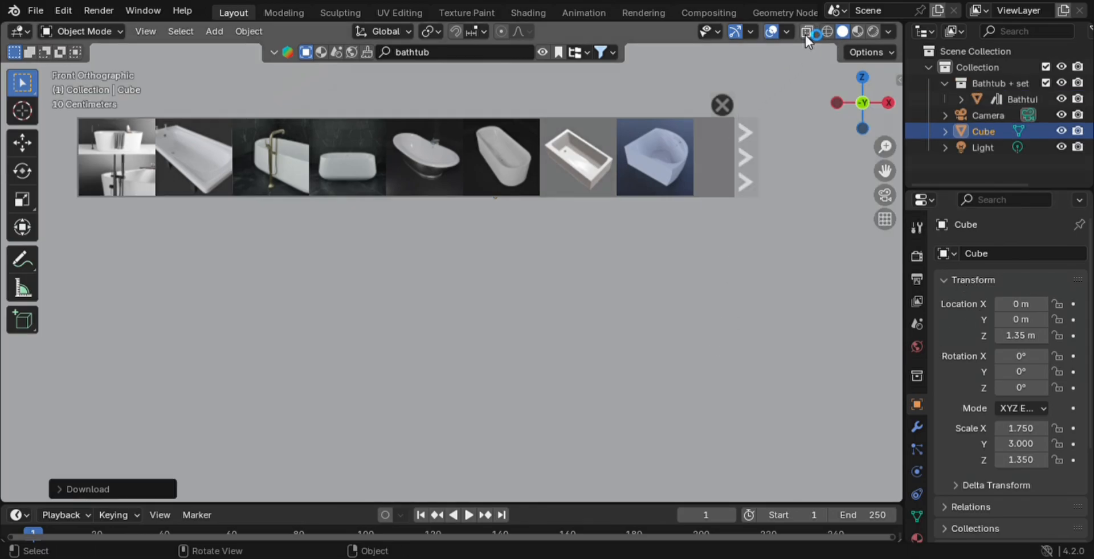
{"action": "left_click", "coordinate": [826, 32]}
{"action": "left_click", "coordinate": [724, 111]}
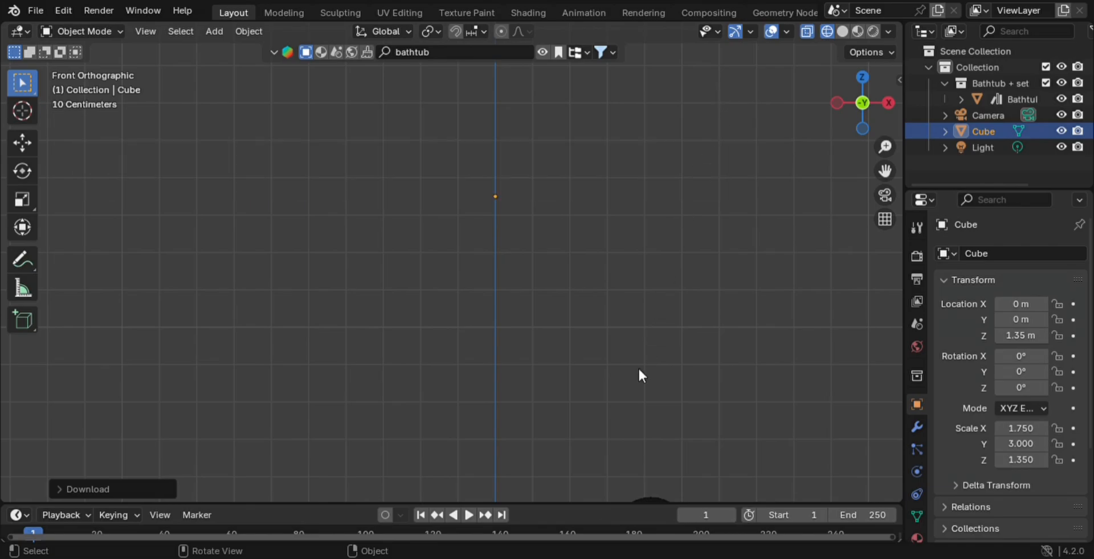
Step: Select the Bathtub + set object and raise it along Z to about 0.3 m
{"action": "left_click", "coordinate": [648, 458]}
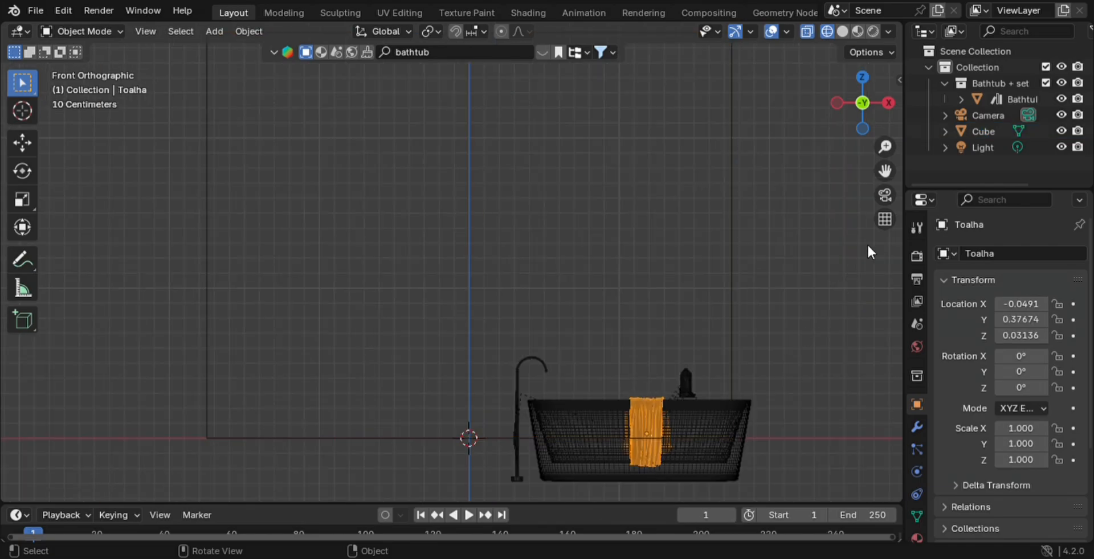
{"action": "left_click", "coordinate": [1017, 98]}
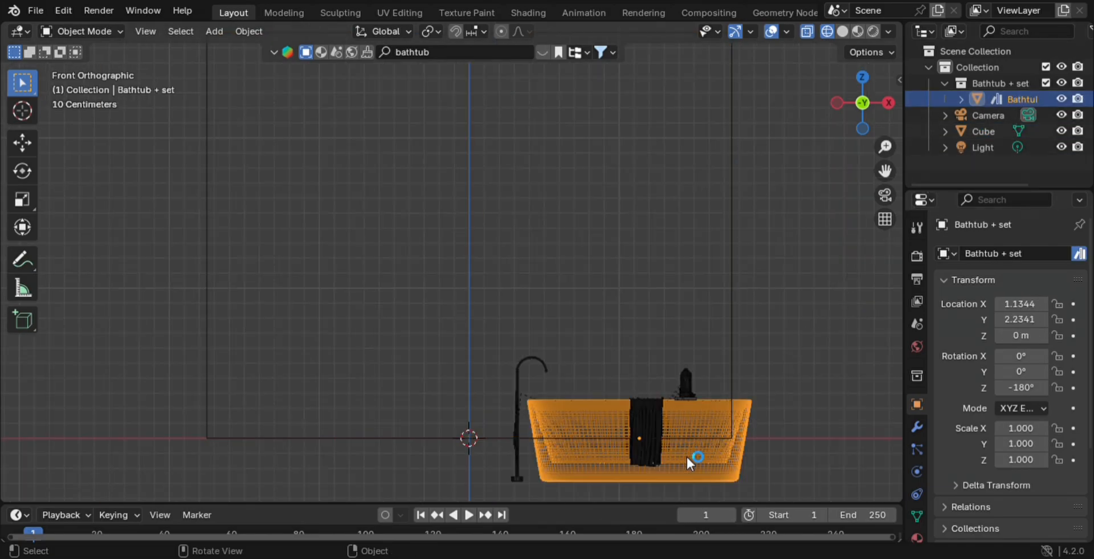
{"action": "key", "text": "g"}
{"action": "key", "text": "z"}
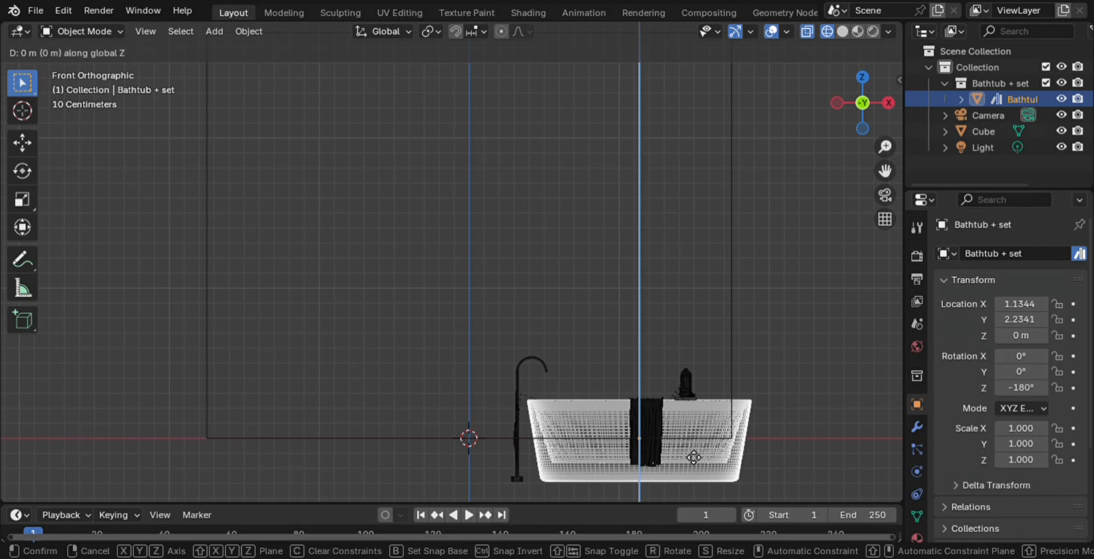
{"action": "left_click", "coordinate": [690, 406]}
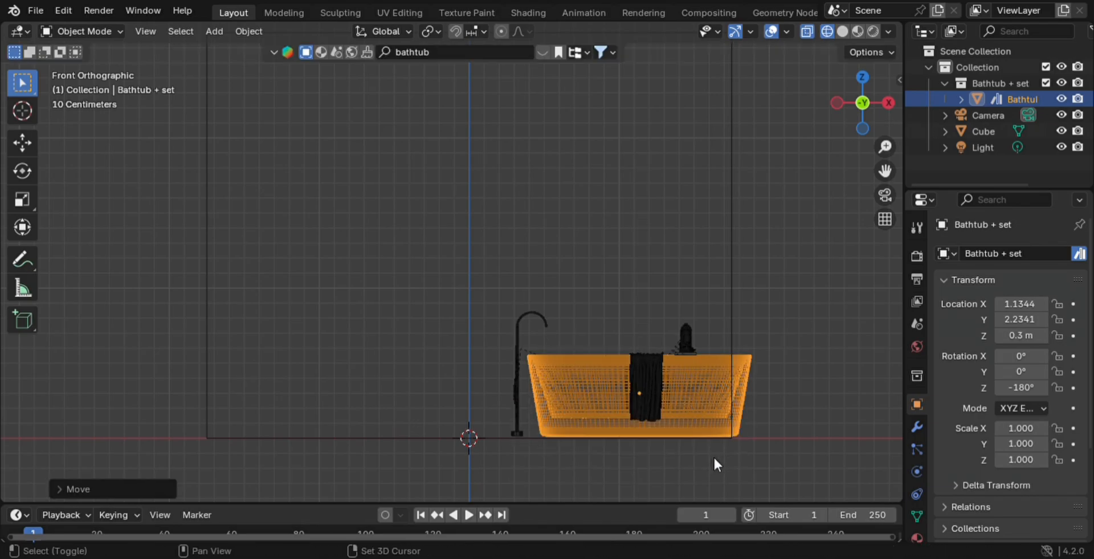
Step: Lower the bathtub set along Z to about 0.286 m so its underside touches the floor line
{"action": "middle_click_drag", "start_coordinate": [713, 456], "coordinate": [460, 159], "text": "shift"}
{"action": "scroll", "coordinate": [662, 426], "scroll_direction": "up", "scroll_amount": 5}
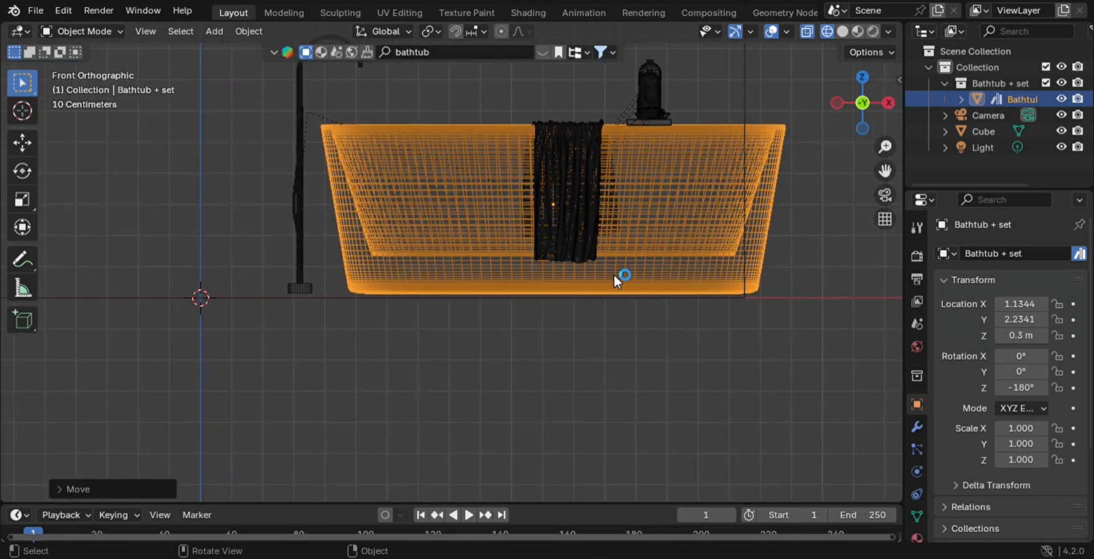
{"action": "scroll", "coordinate": [613, 274], "scroll_direction": "up", "scroll_amount": 1}
{"action": "scroll", "coordinate": [527, 353], "scroll_direction": "up", "scroll_amount": 4}
{"action": "middle_click_drag", "start_coordinate": [528, 354], "coordinate": [659, 285], "text": "shift"}
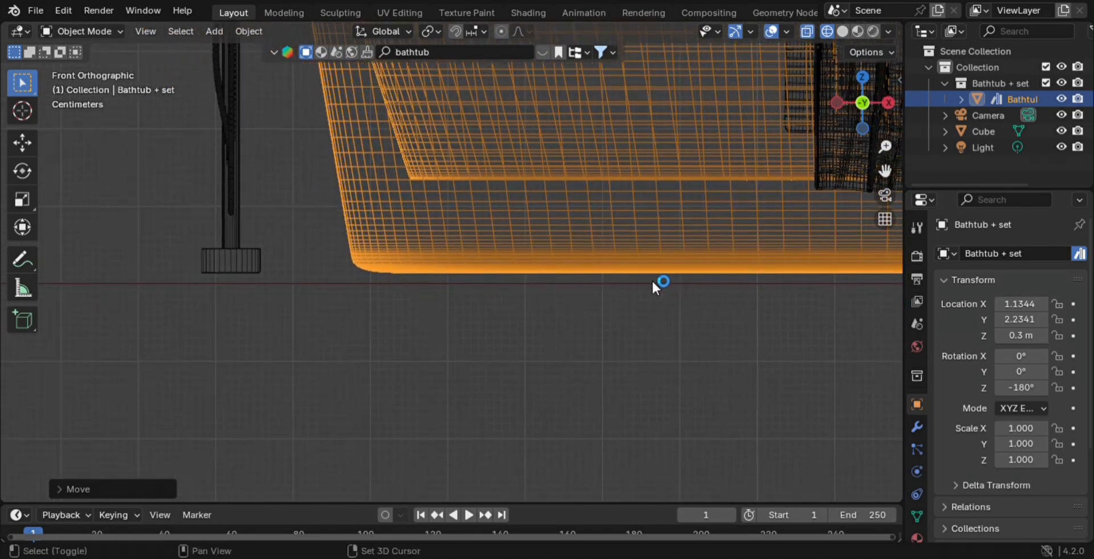
{"action": "scroll", "coordinate": [578, 292], "scroll_direction": "up", "scroll_amount": 3}
{"action": "scroll", "coordinate": [576, 290], "scroll_direction": "up", "scroll_amount": 4}
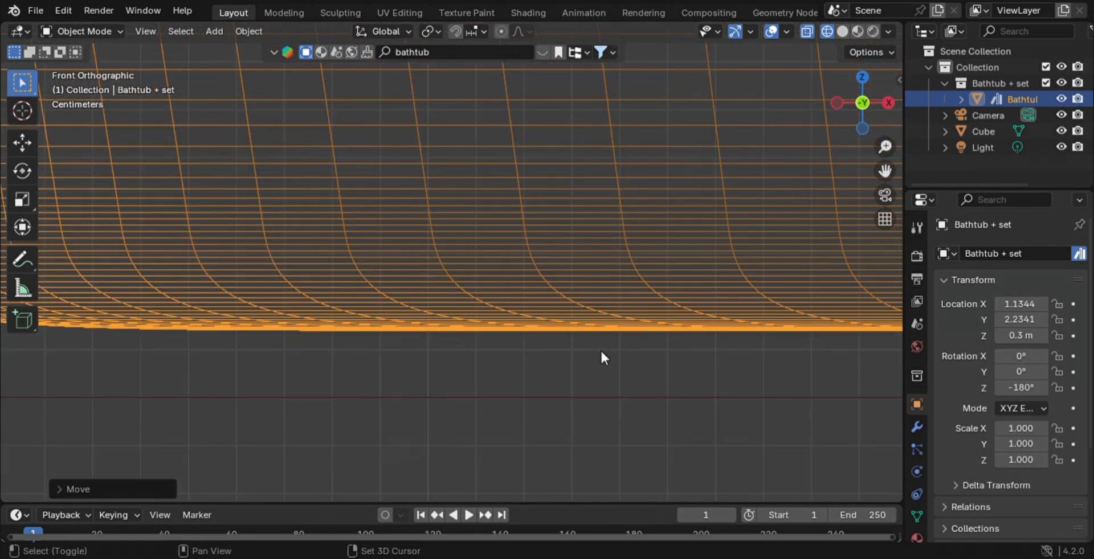
{"action": "middle_click_drag", "start_coordinate": [601, 349], "coordinate": [659, 281], "text": "shift"}
{"action": "scroll", "coordinate": [658, 291], "scroll_direction": "up", "scroll_amount": 2}
{"action": "key", "text": "g"}
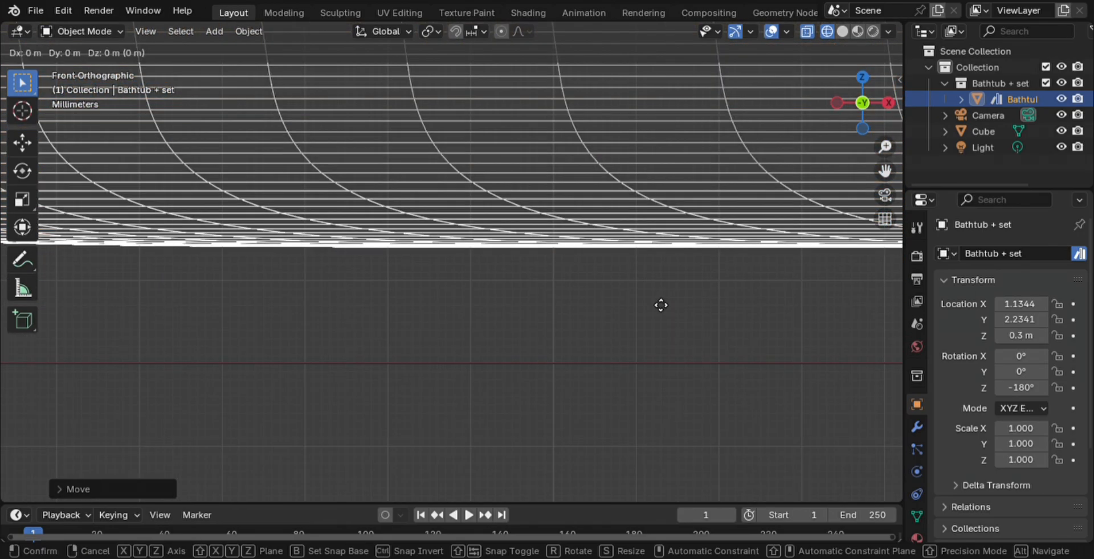
{"action": "key", "text": "z"}
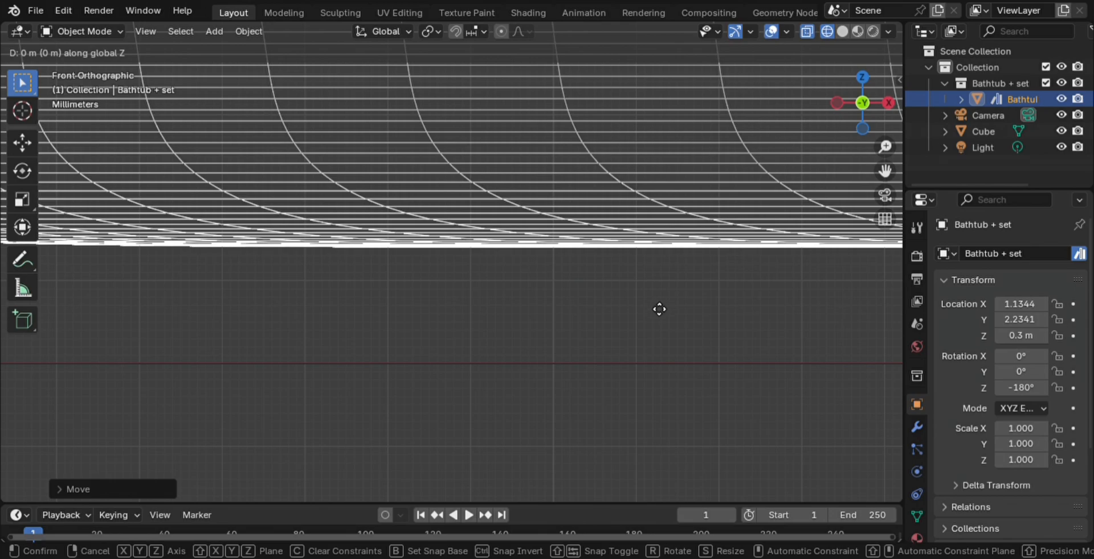
{"action": "left_click", "coordinate": [671, 421]}
Step: Move the bathtub set along X to about 0.835 m so it lies fully inside the room's side wall
{"action": "scroll", "coordinate": [667, 409], "scroll_direction": "down", "scroll_amount": 3}
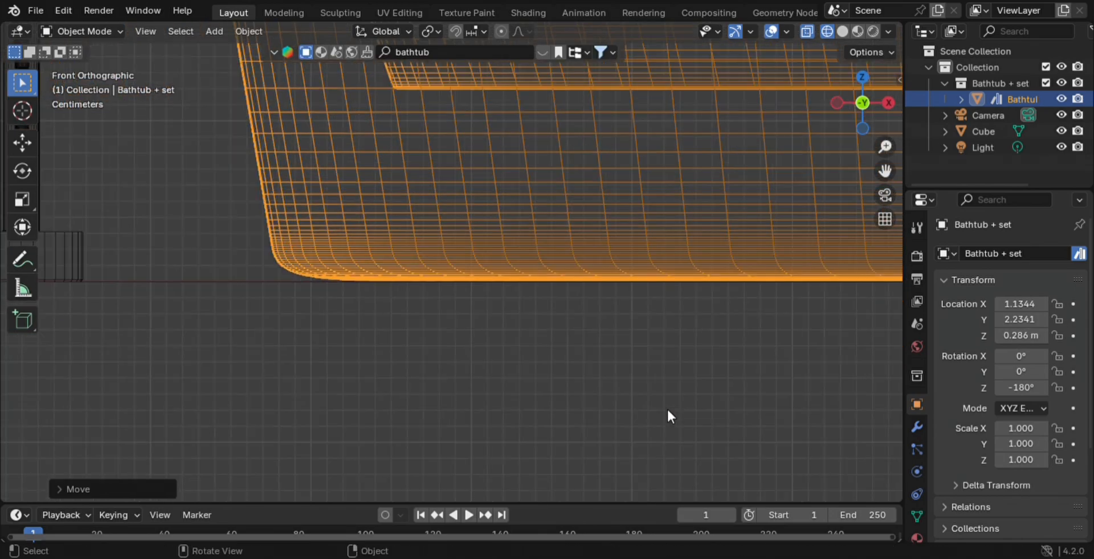
{"action": "scroll", "coordinate": [668, 412], "scroll_direction": "down", "scroll_amount": 5}
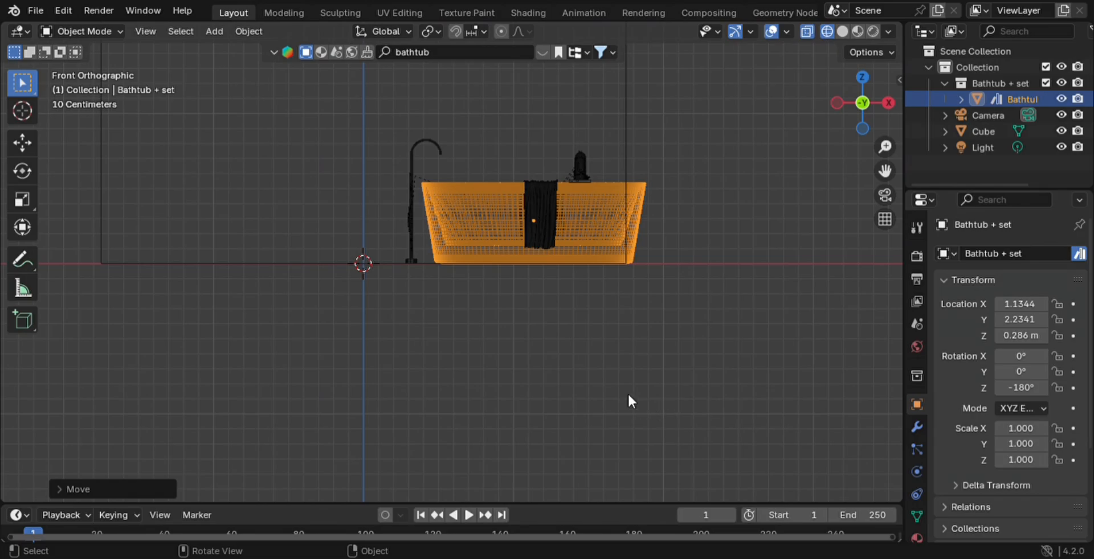
{"action": "key", "text": "g"}
{"action": "key", "text": "x"}
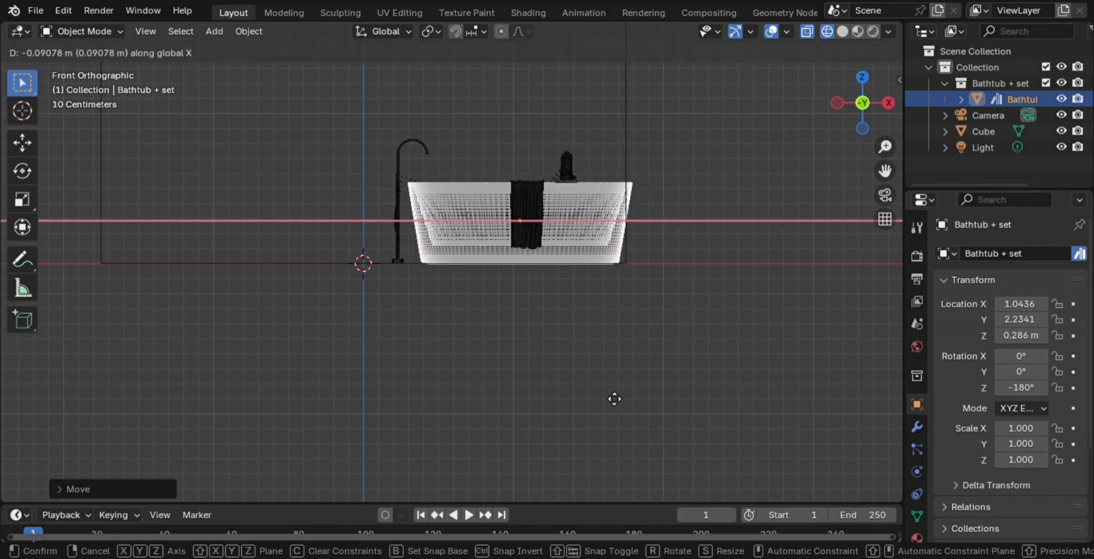
{"action": "left_click", "coordinate": [583, 408]}
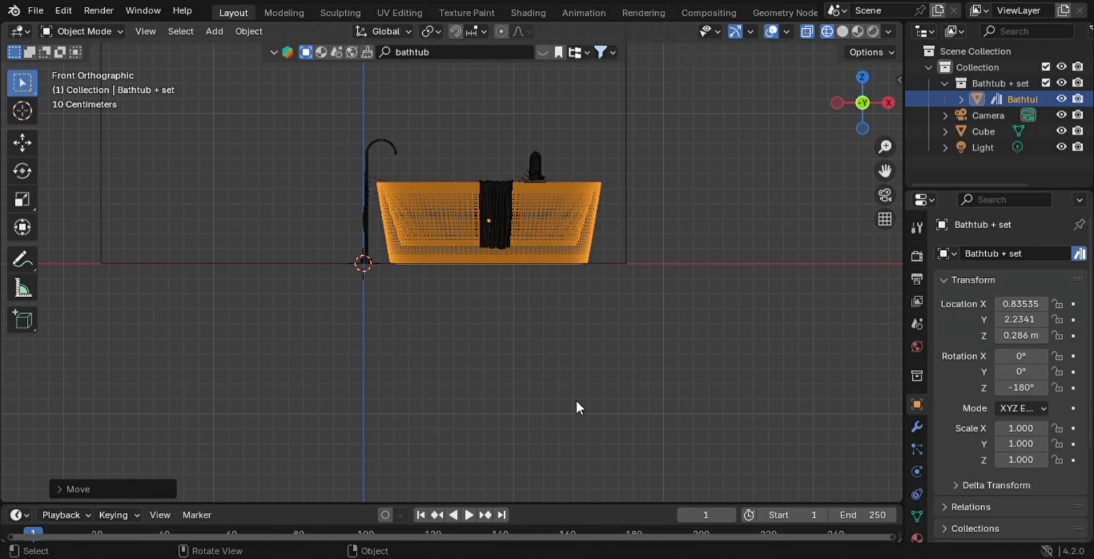
Step: Move the bathtub set along Y to about 2.41 m, closer to the room's back wall
{"action": "middle_click_drag", "start_coordinate": [576, 401], "coordinate": [576, 414]}
{"action": "key", "text": "KP_7"}
{"action": "scroll", "coordinate": [576, 399], "scroll_direction": "down", "scroll_amount": 3}
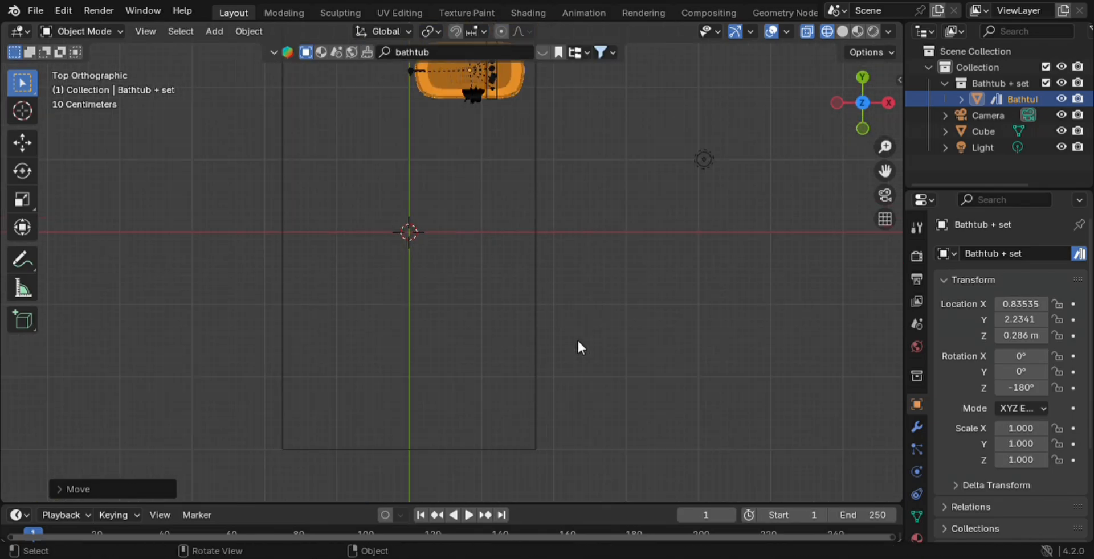
{"action": "middle_click_drag", "start_coordinate": [489, 276], "coordinate": [493, 407], "text": "shift"}
{"action": "scroll", "coordinate": [472, 290], "scroll_direction": "up", "scroll_amount": 4}
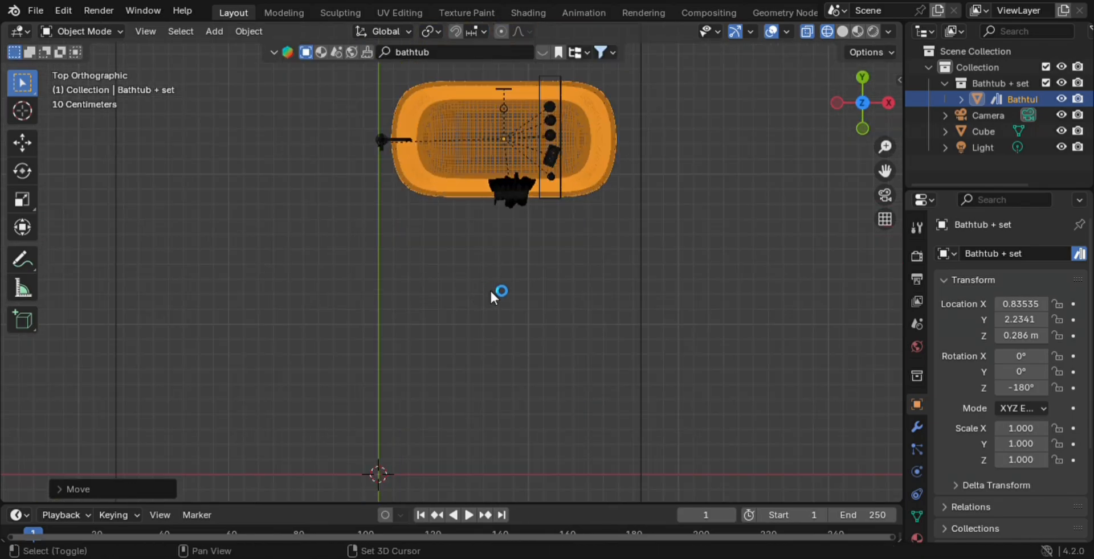
{"action": "middle_click_drag", "start_coordinate": [490, 289], "coordinate": [490, 411], "text": "shift"}
{"action": "key", "text": "g"}
{"action": "key", "text": "y"}
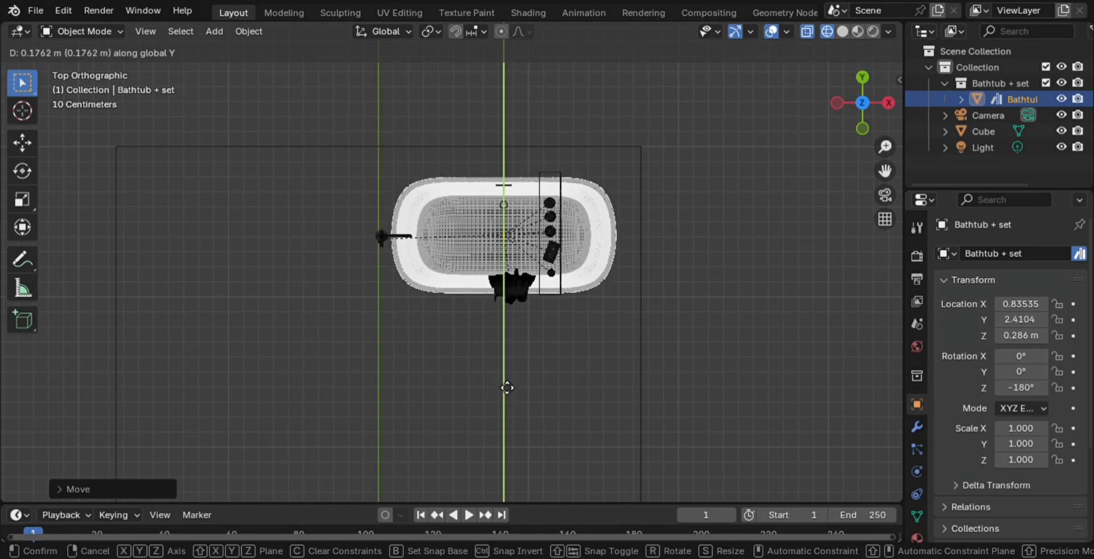
{"action": "left_click", "coordinate": [500, 381]}
Step: Edit the room cube's mesh and add a horizontal loop cut at the height of the bathtub's rim
{"action": "key", "text": "KP_1"}
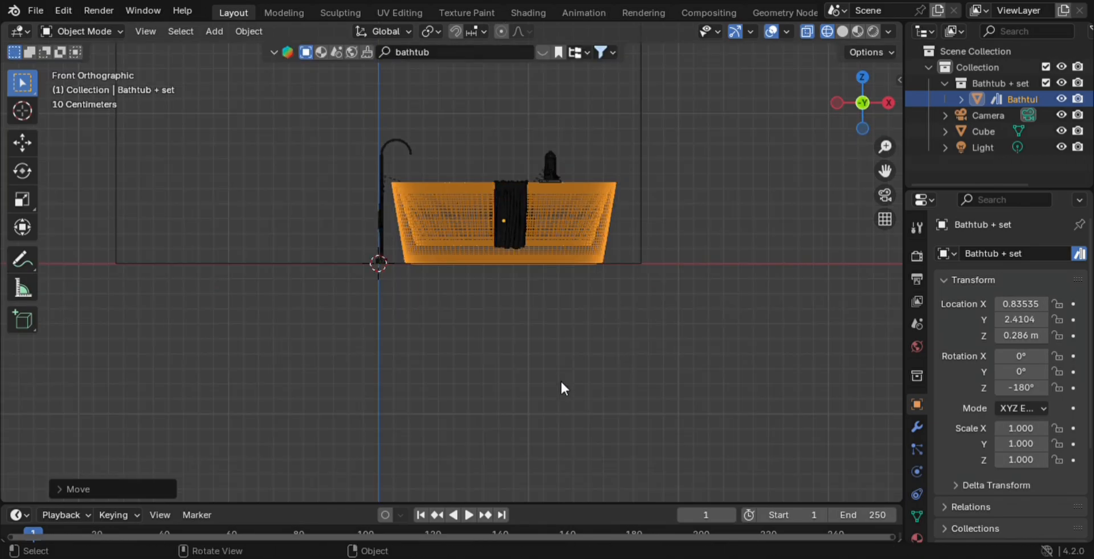
{"action": "middle_click_drag", "start_coordinate": [562, 385], "coordinate": [513, 430]}
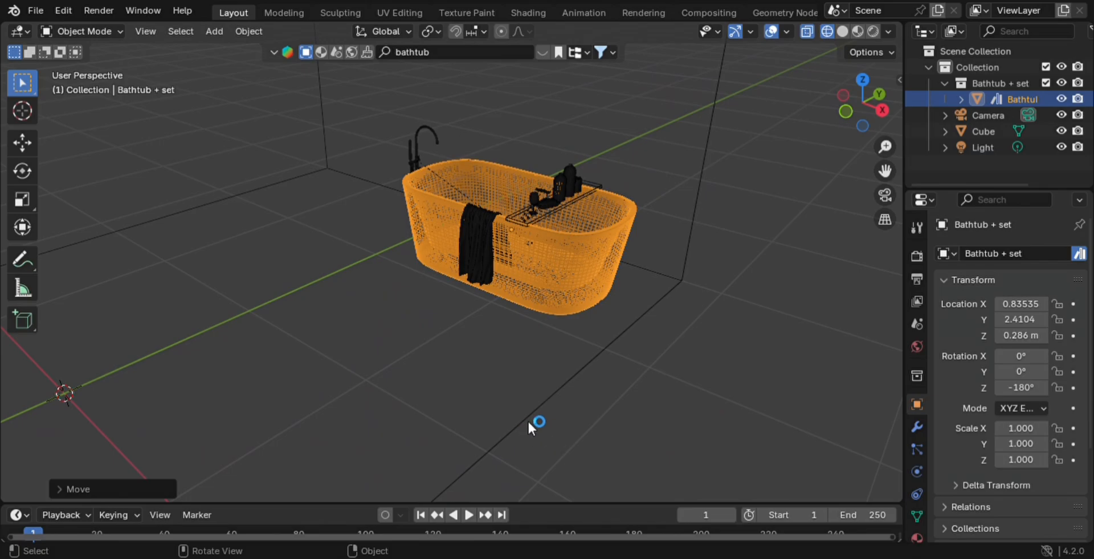
{"action": "left_click", "coordinate": [528, 419]}
{"action": "middle_click_drag", "start_coordinate": [580, 427], "coordinate": [515, 387]}
{"action": "key", "text": "Tab"}
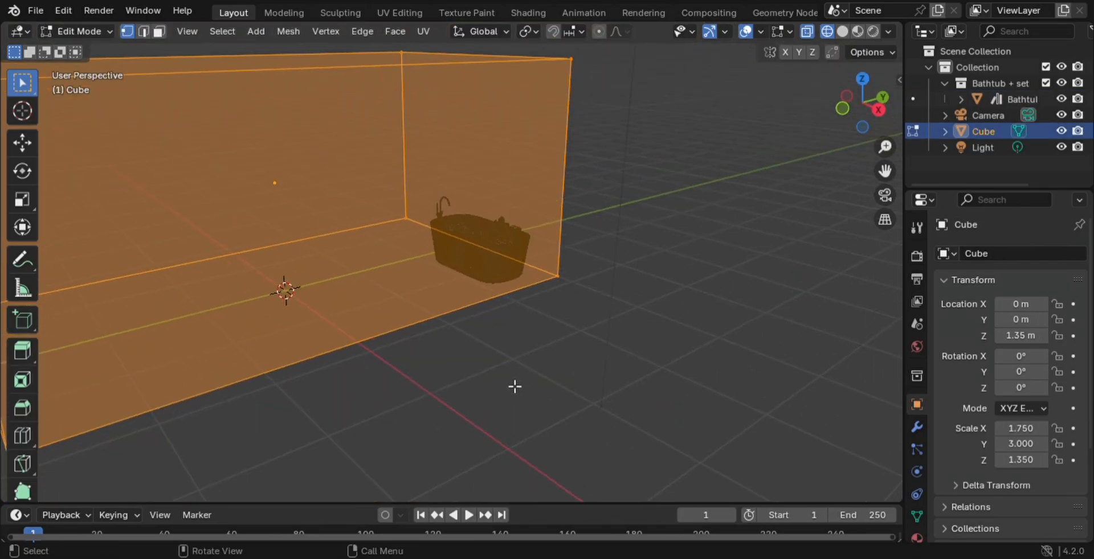
{"action": "key", "text": "KP_1"}
{"action": "key", "text": "ctrl+r"}
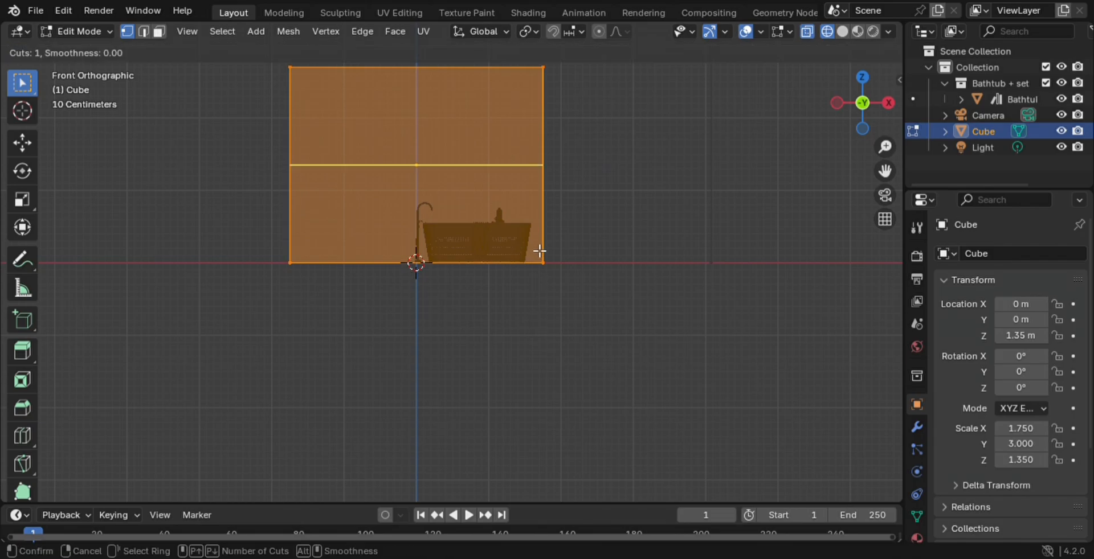
{"action": "left_click", "coordinate": [539, 251]}
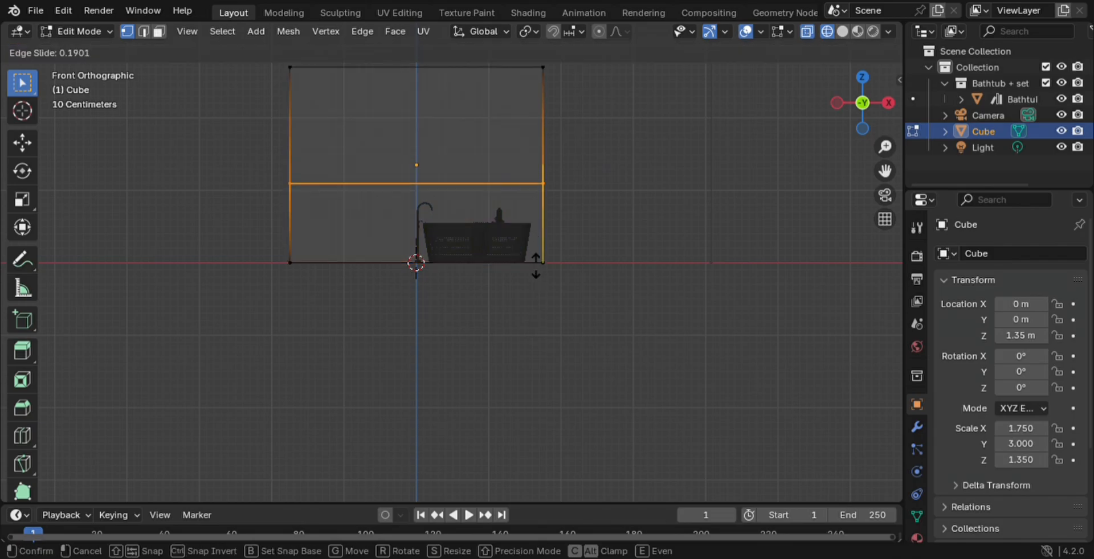
{"action": "left_click", "coordinate": [545, 302]}
Step: Add two vertical loop cuts to the room's side wall, aligned with the bathtub's rear and front edges
{"action": "key", "text": "KP_3"}
{"action": "scroll", "coordinate": [488, 259], "scroll_direction": "up", "scroll_amount": 5}
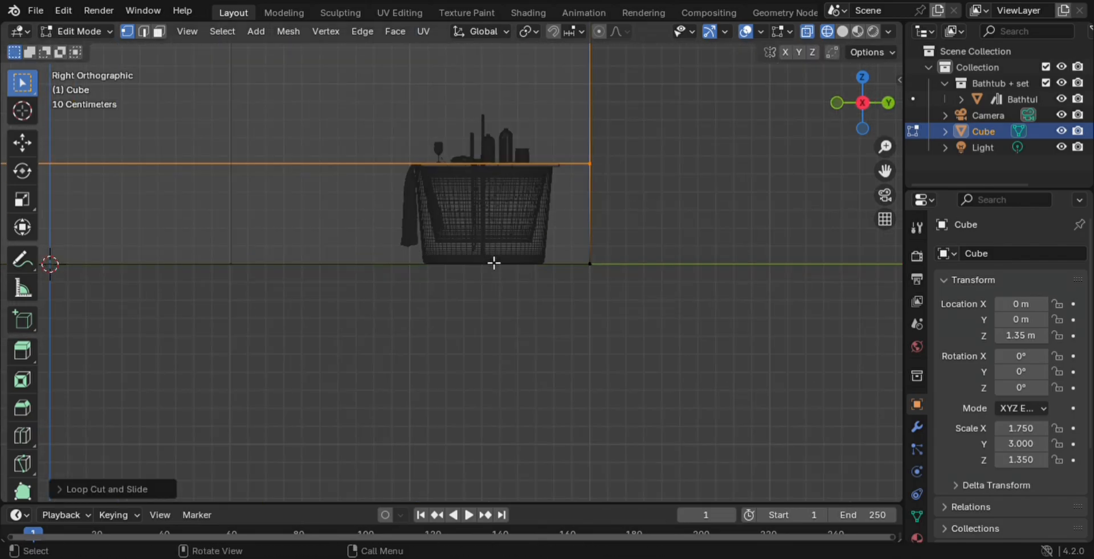
{"action": "middle_click_drag", "start_coordinate": [496, 262], "coordinate": [499, 383], "text": "shift"}
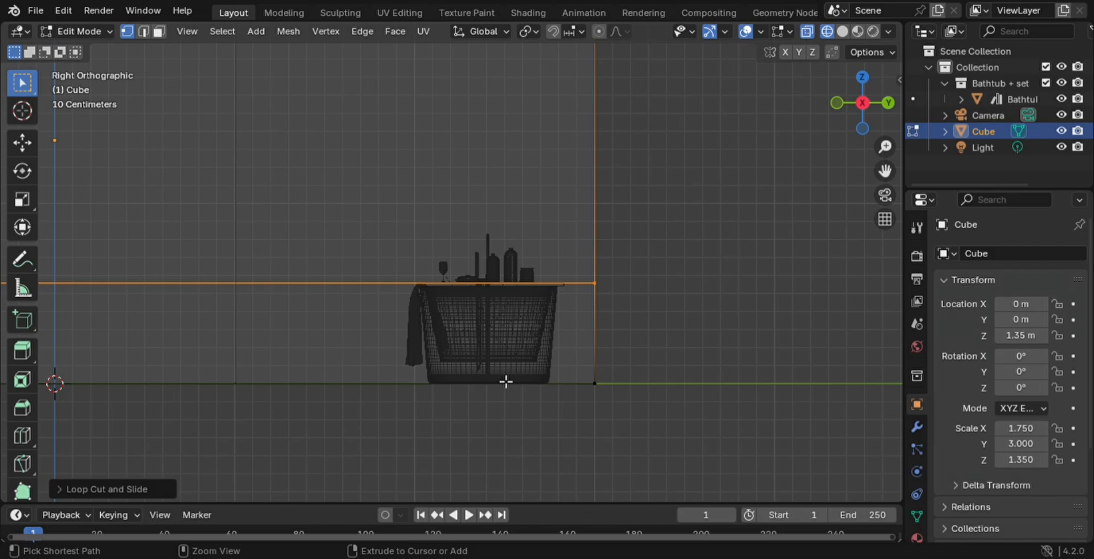
{"action": "key", "text": "ctrl+r"}
{"action": "left_click", "coordinate": [521, 279]}
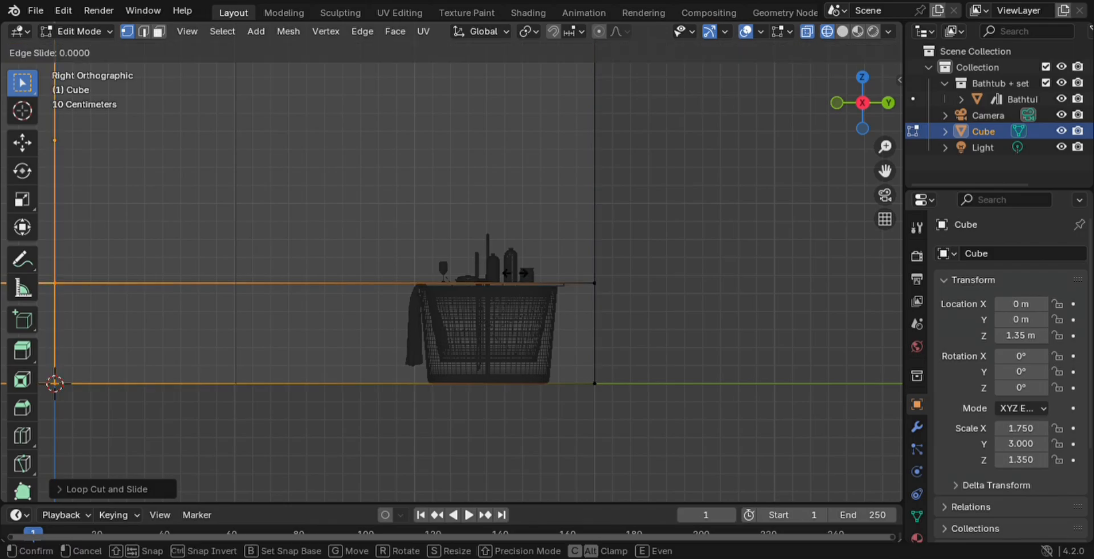
{"action": "left_click", "coordinate": [122, 260]}
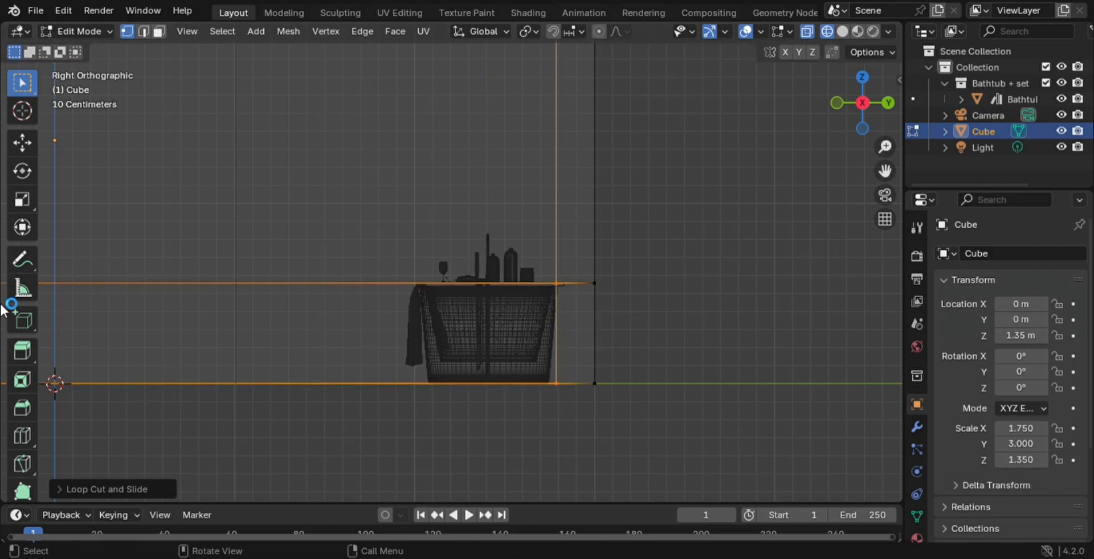
{"action": "key", "text": "ctrl+r"}
{"action": "left_click", "coordinate": [256, 344]}
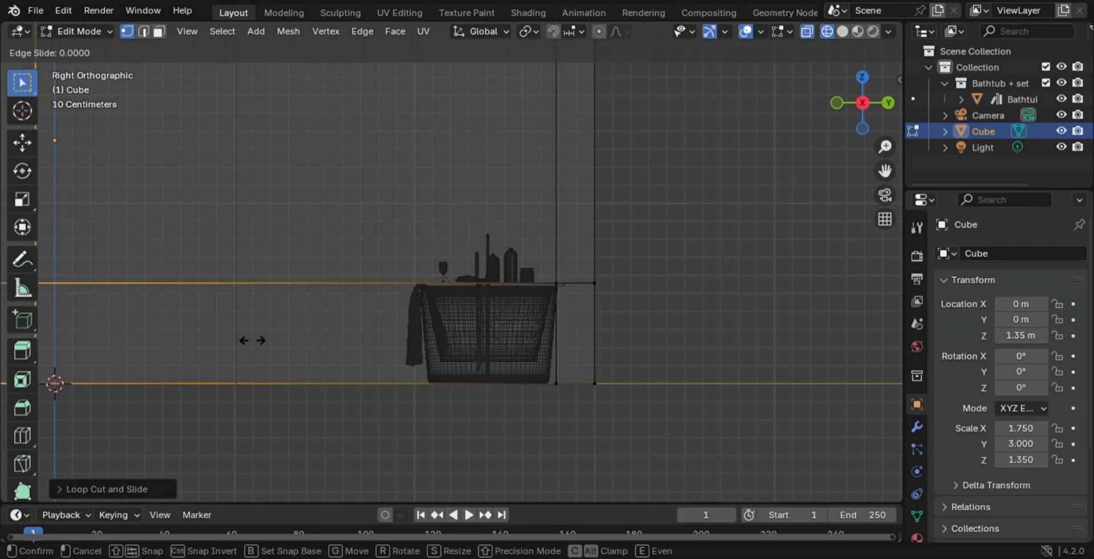
{"action": "left_click", "coordinate": [633, 359]}
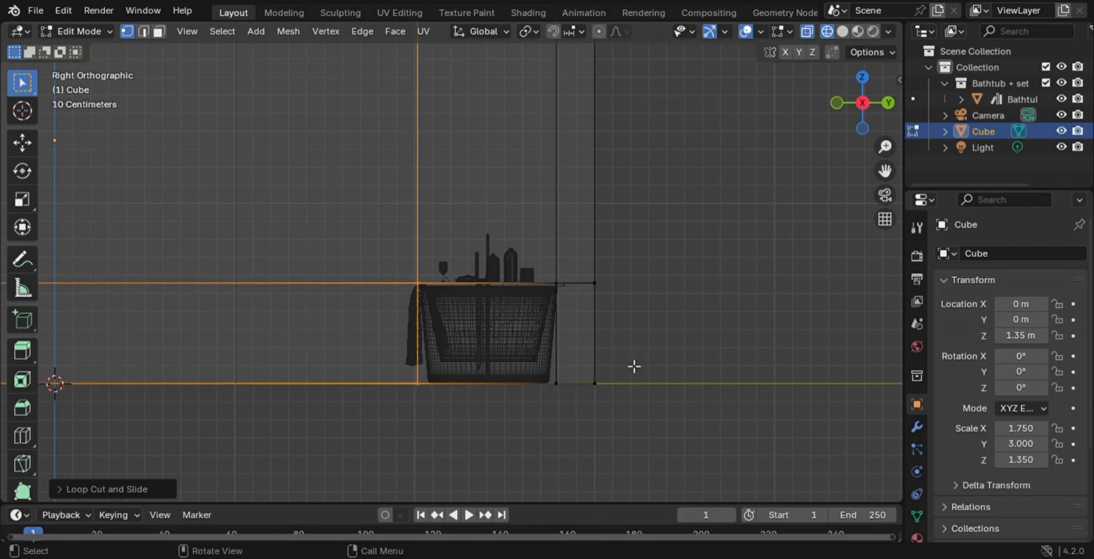
Step: Add a horizontal loop cut across the upper part of the room walls, about a quarter of the height below the ceiling
{"action": "middle_click_drag", "start_coordinate": [471, 429], "coordinate": [486, 486], "text": "shift"}
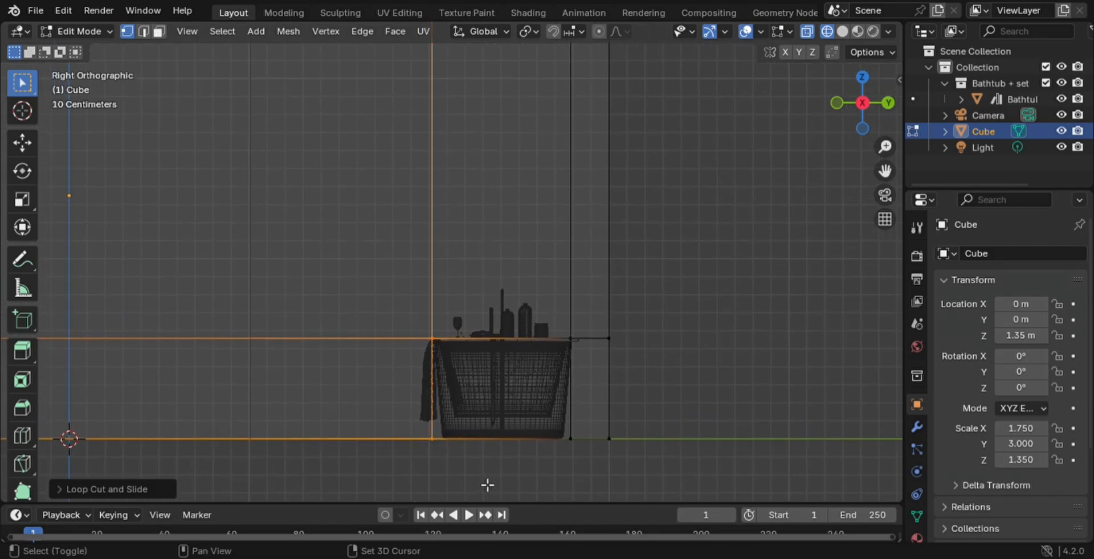
{"action": "scroll", "coordinate": [486, 481], "scroll_direction": "down", "scroll_amount": 3}
{"action": "key", "text": "ctrl+r"}
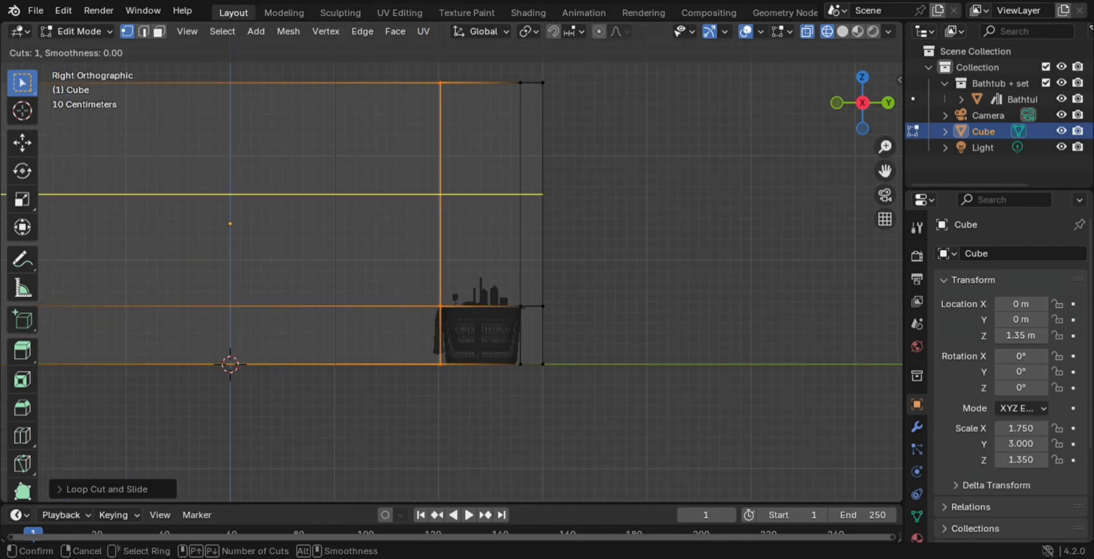
{"action": "left_click", "coordinate": [431, 194]}
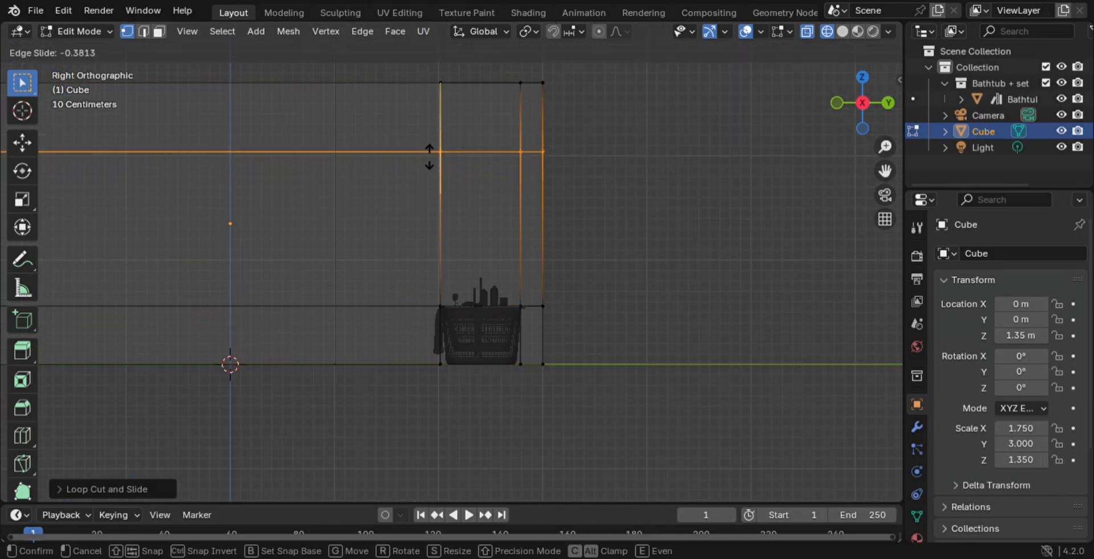
{"action": "left_click", "coordinate": [430, 156]}
{"action": "left_click", "coordinate": [475, 206]}
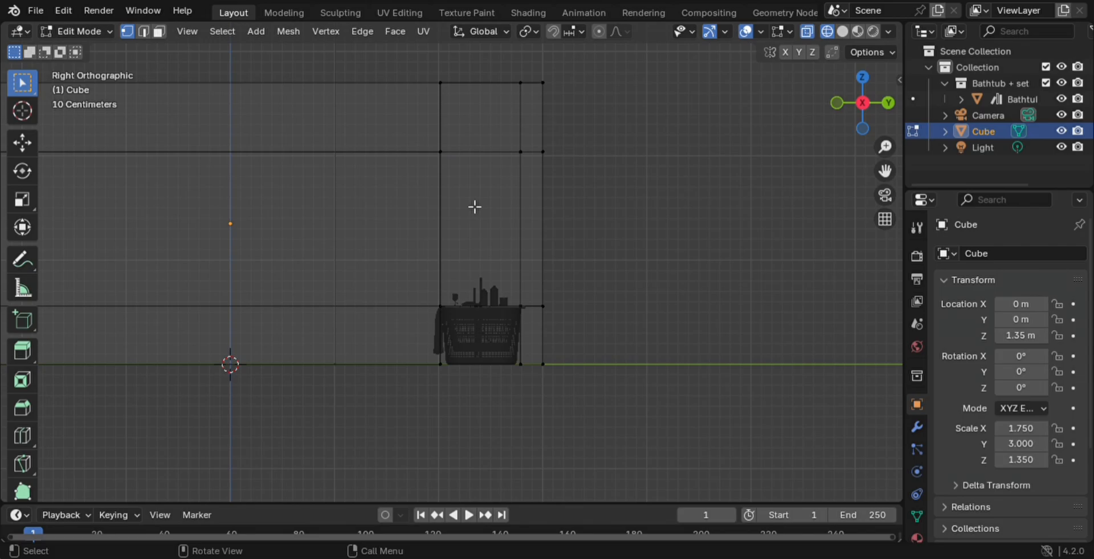
Step: Select the side wall face framed by the loop cuts above the bathtub and move it outward along its normal as a window recess
{"action": "key", "text": "3"}
{"action": "left_click", "coordinate": [475, 207]}
{"action": "middle_click_drag", "start_coordinate": [473, 228], "coordinate": [557, 375]}
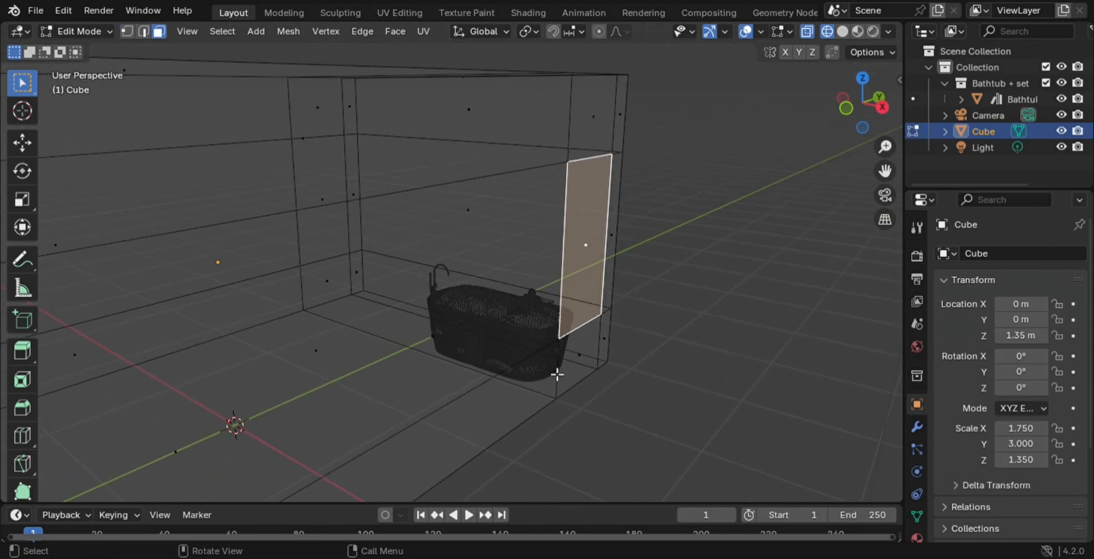
{"action": "key", "text": "g"}
{"action": "key", "text": "z"}
{"action": "key", "text": "z"}
{"action": "left_click", "coordinate": [575, 405]}
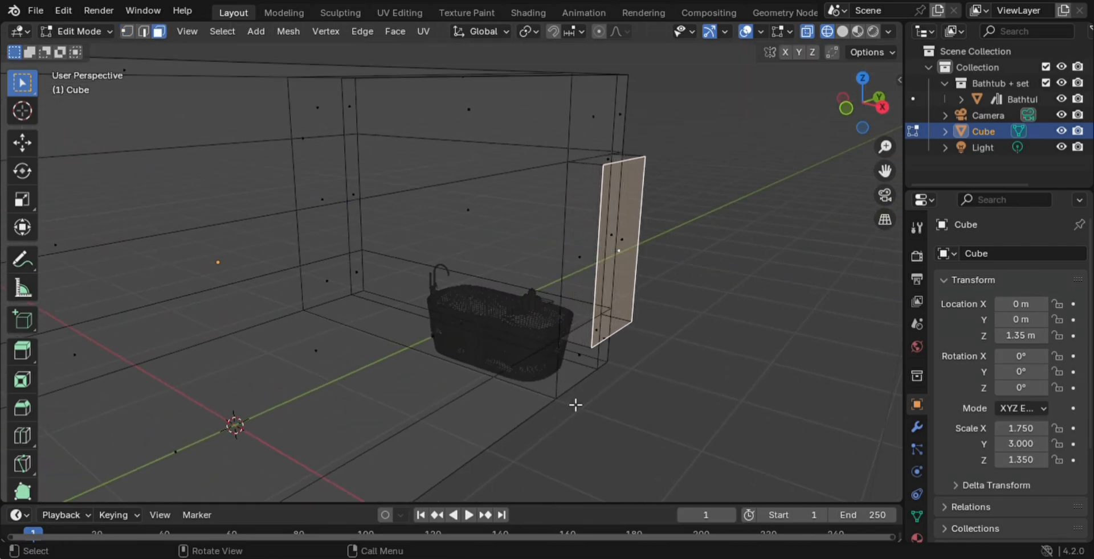
Step: Delete the recessed face to open the window, and display the viewport with solid shading
{"action": "key", "text": "x"}
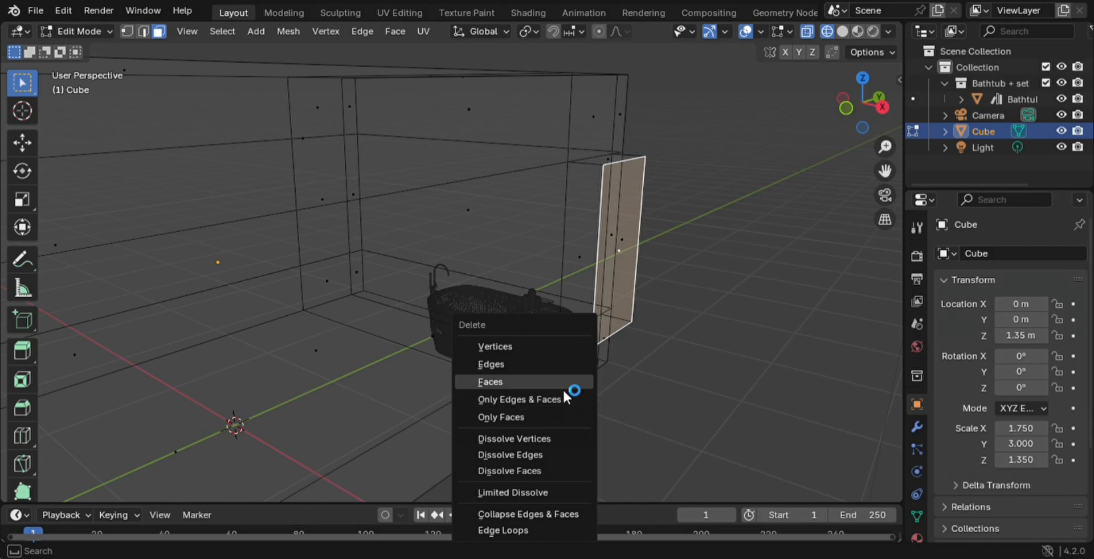
{"action": "left_click", "coordinate": [571, 384]}
{"action": "middle_click_drag", "start_coordinate": [568, 386], "coordinate": [681, 366]}
{"action": "scroll", "coordinate": [681, 367], "scroll_direction": "up", "scroll_amount": 2}
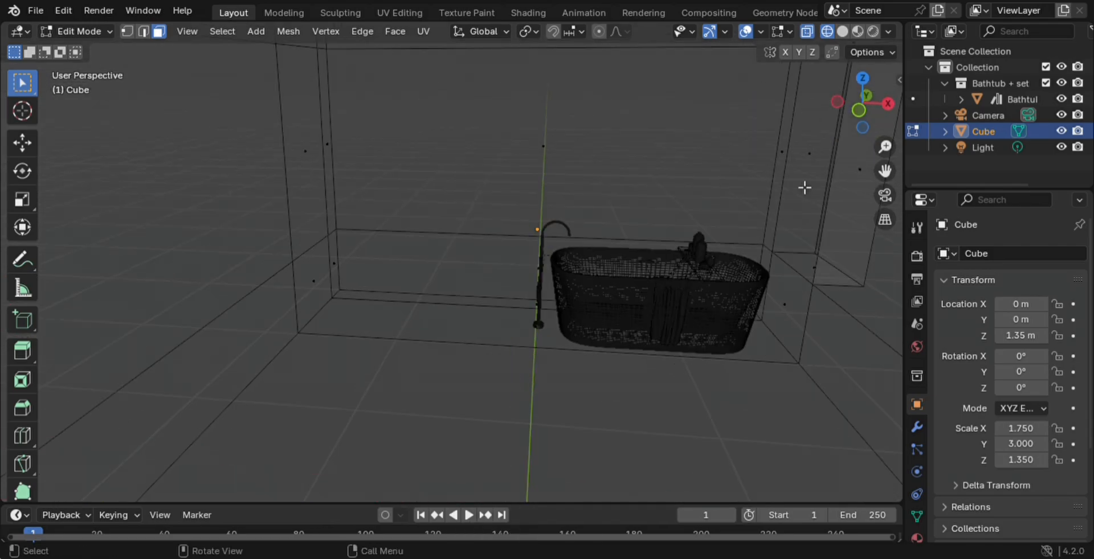
{"action": "left_click", "coordinate": [841, 31]}
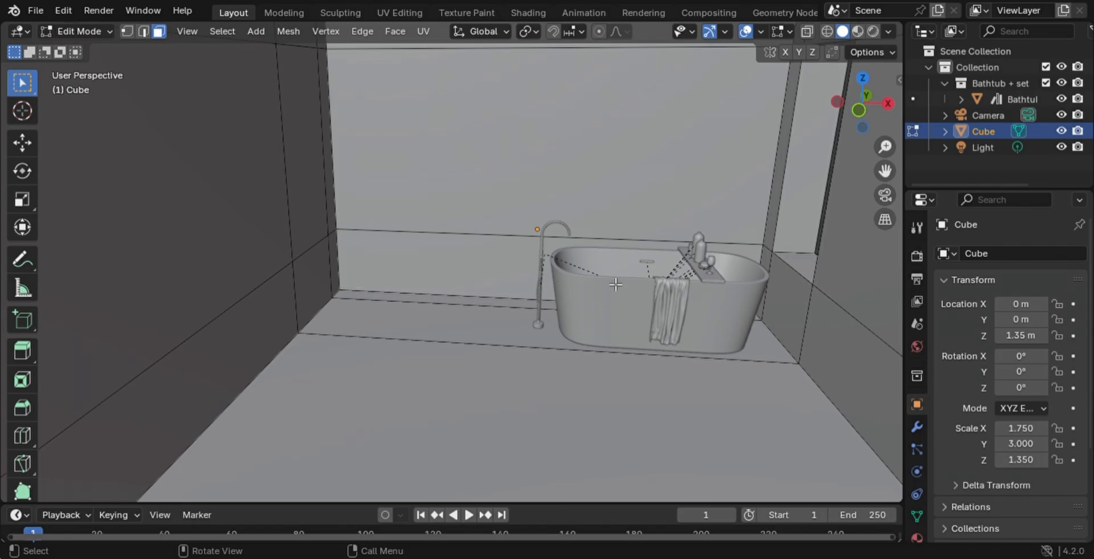
Step: Return to Object Mode, search the asset library for "toilet" and show the results
{"action": "middle_click_drag", "start_coordinate": [615, 284], "coordinate": [515, 376], "text": "shift"}
{"action": "scroll", "coordinate": [592, 300], "scroll_direction": "up", "scroll_amount": 2}
{"action": "scroll", "coordinate": [658, 371], "scroll_direction": "up", "scroll_amount": 2}
{"action": "scroll", "coordinate": [575, 381], "scroll_direction": "down", "scroll_amount": 3}
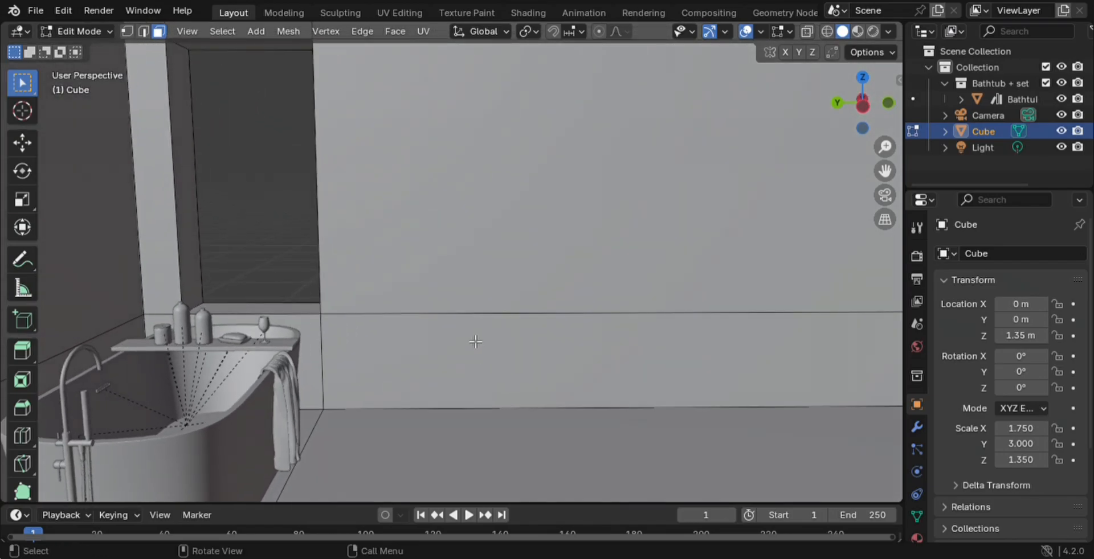
{"action": "key", "text": "Tab"}
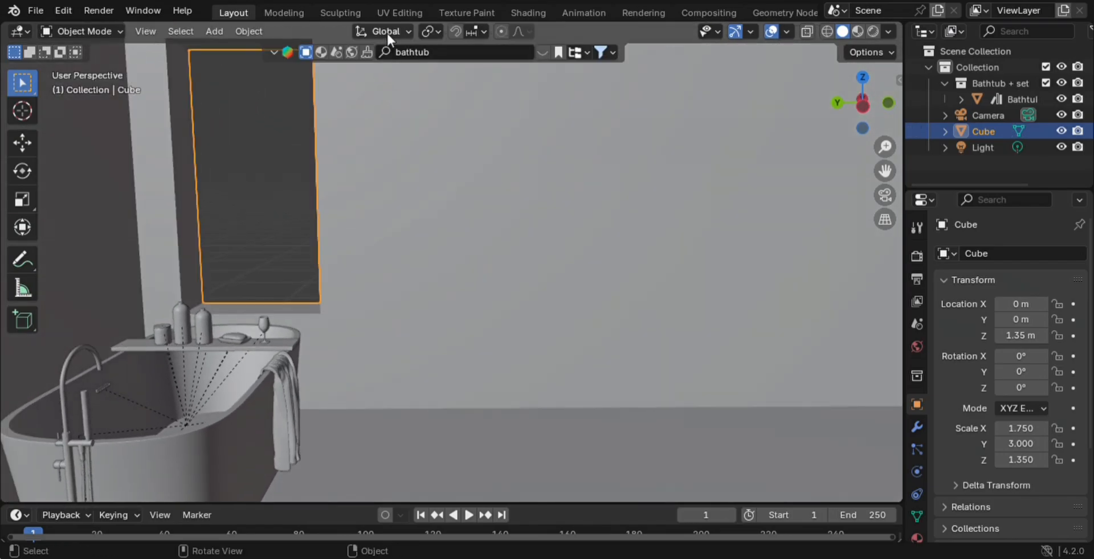
{"action": "left_click", "coordinate": [459, 53]}
{"action": "key", "text": "ctrl+BackSpace"}
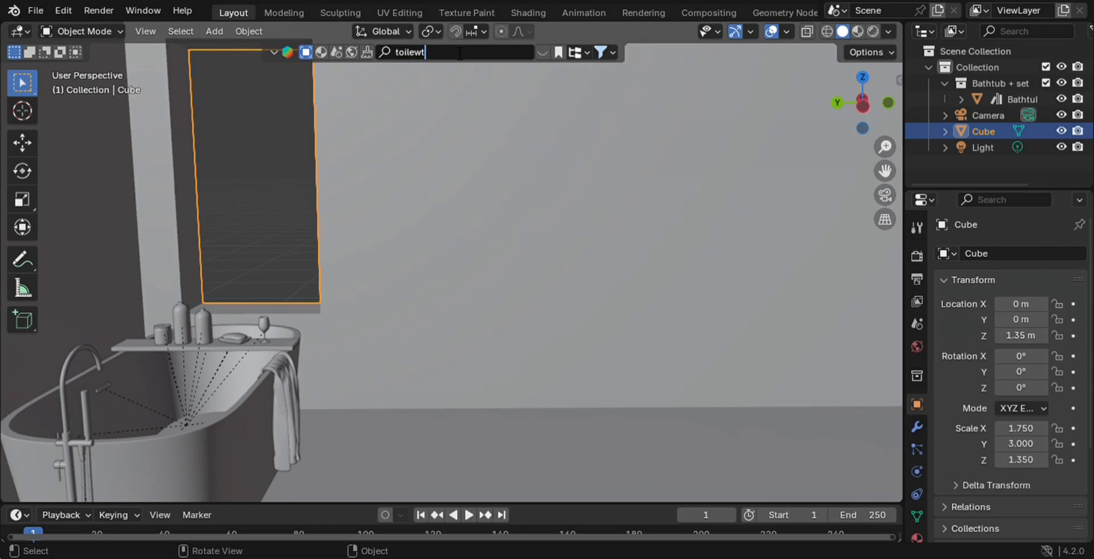
{"action": "key", "text": "Return"}
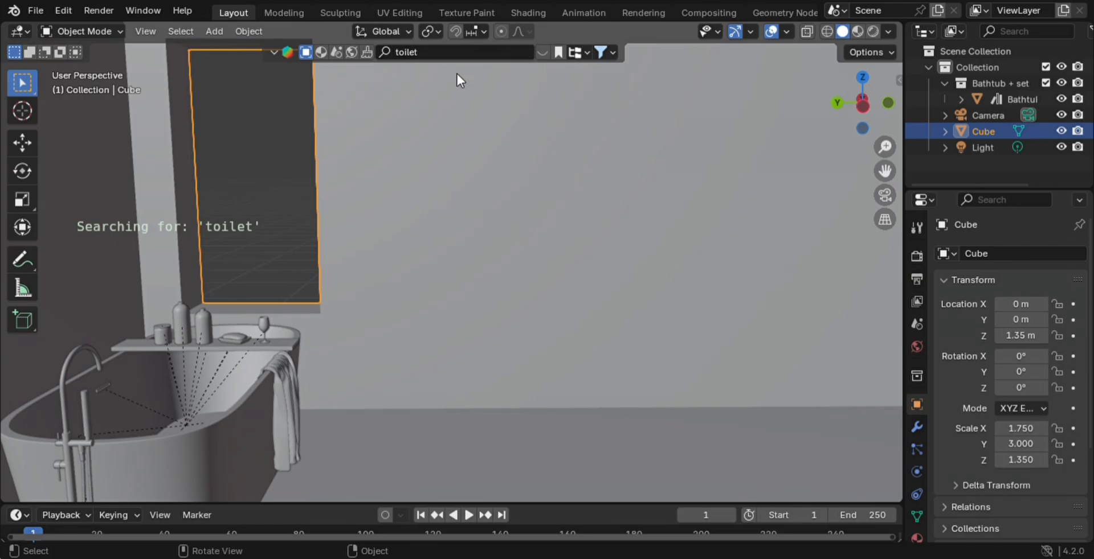
{"action": "left_click", "coordinate": [542, 52]}
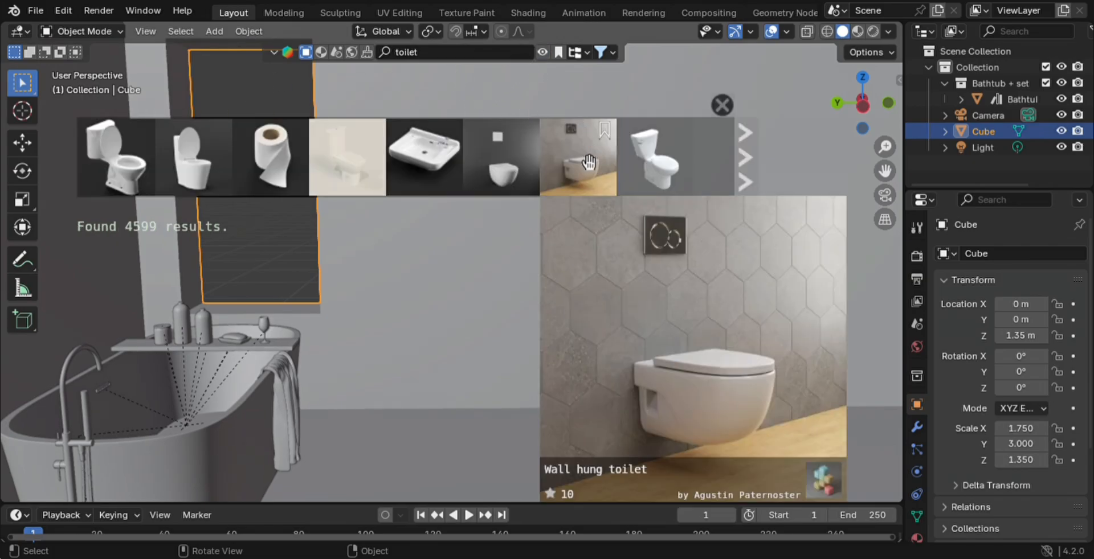
Step: Place the Wall hung toilet asset on the side wall next to the window opening and close the asset results
{"action": "left_click_drag", "start_coordinate": [552, 121], "coordinate": [471, 334]}
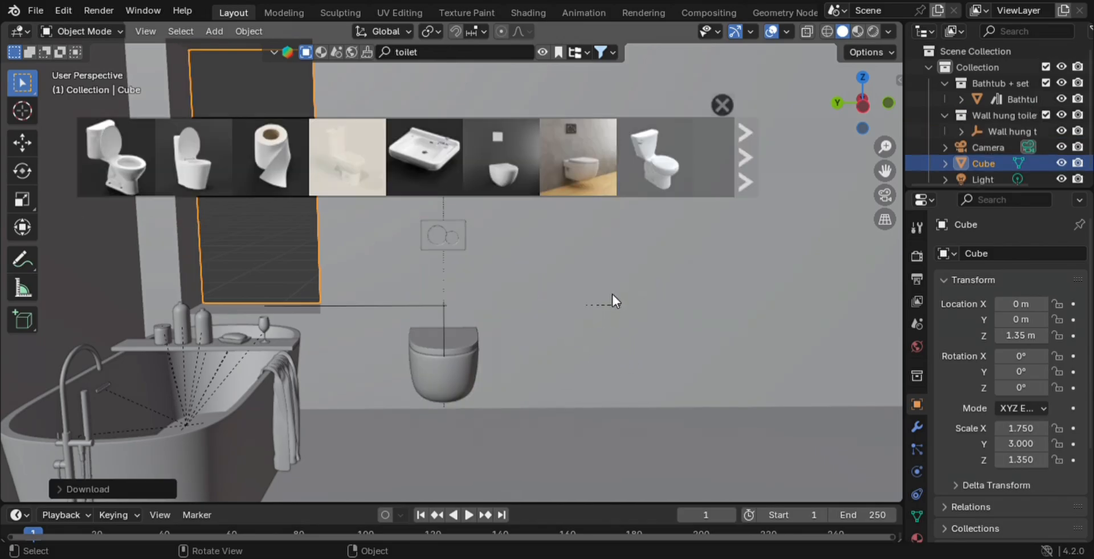
{"action": "middle_click_drag", "start_coordinate": [633, 324], "coordinate": [620, 341], "text": "shift"}
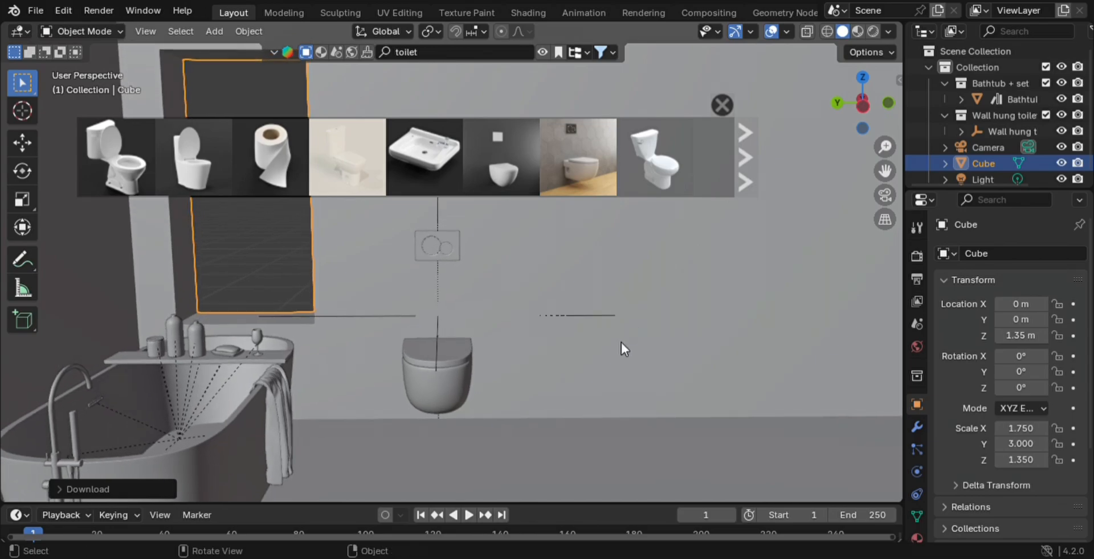
{"action": "left_click", "coordinate": [721, 105]}
Step: Edit the room mesh and add two horizontal loop cuts, one just above the toilet's flush plate and one higher up the wall
{"action": "key", "text": "Tab"}
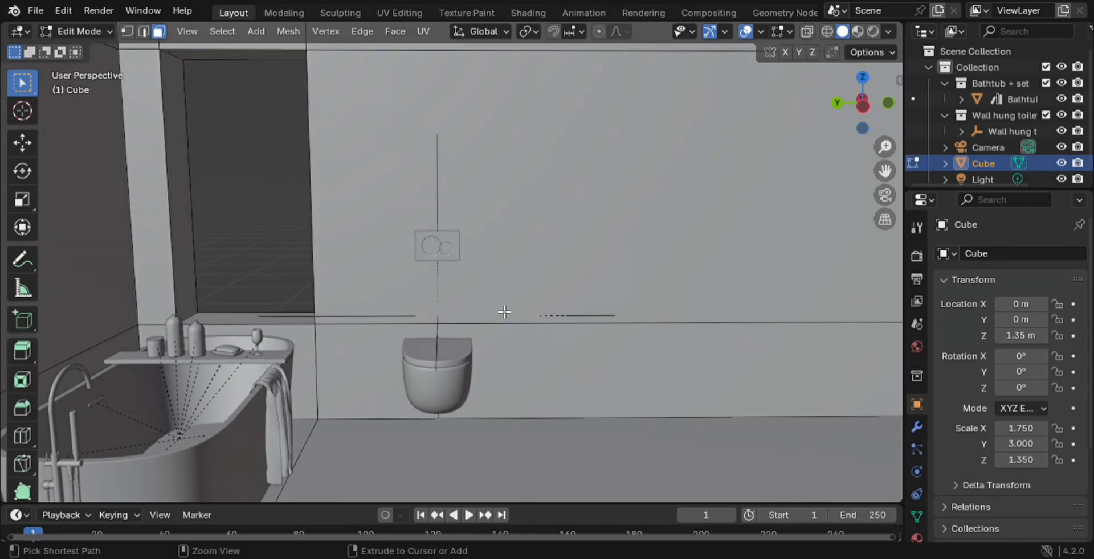
{"action": "key", "text": "ctrl+r"}
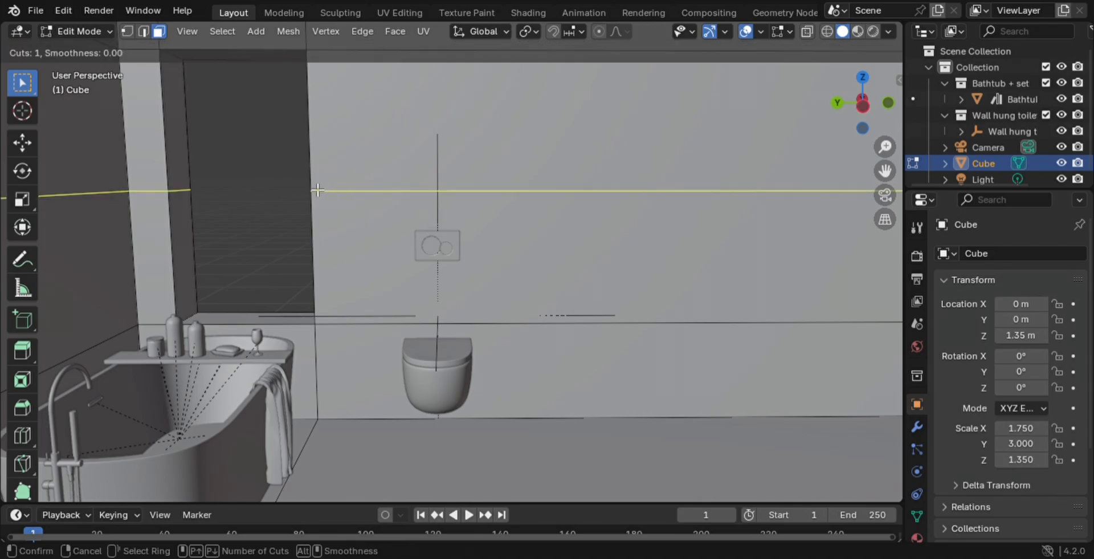
{"action": "left_click", "coordinate": [308, 192]}
{"action": "left_click", "coordinate": [314, 223]}
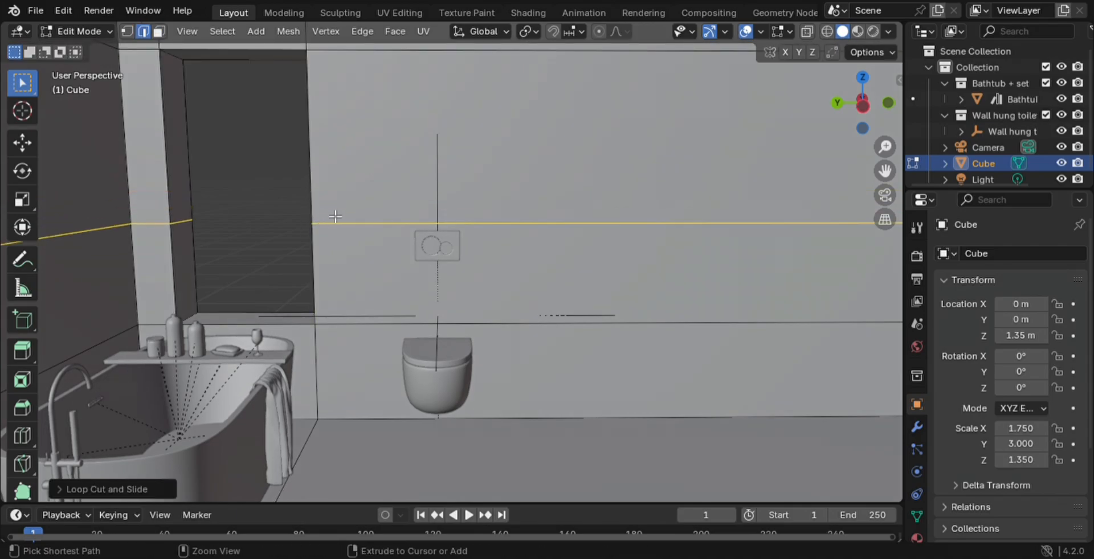
{"action": "key", "text": "ctrl+r"}
{"action": "left_click", "coordinate": [350, 182]}
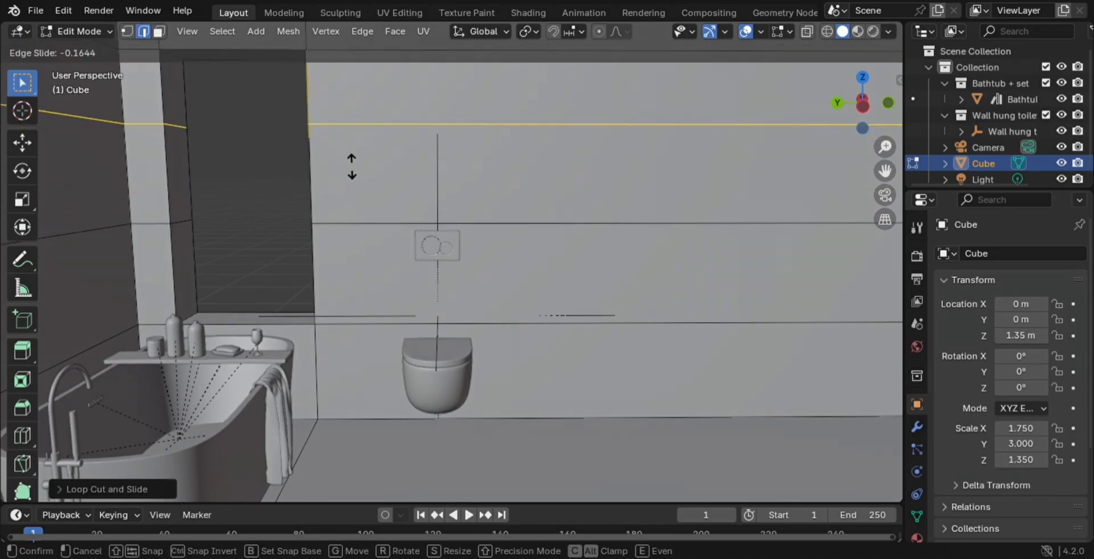
{"action": "left_click", "coordinate": [356, 171]}
Step: Add two closely spaced horizontal loop cuts to the room mesh, midway between the two cuts above the toilet's flush plate
{"action": "key", "text": "ctrl+r"}
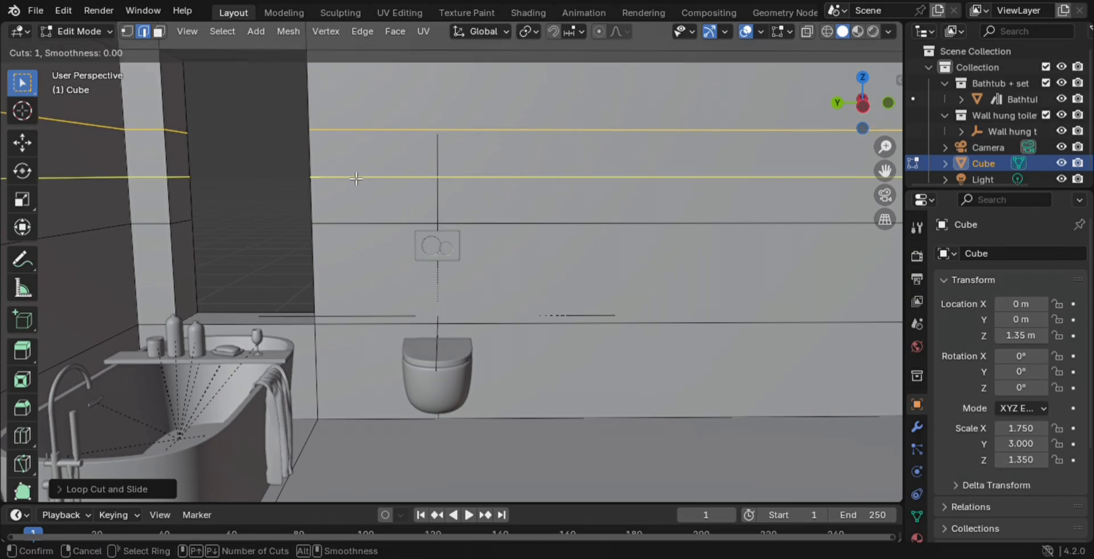
{"action": "left_click", "coordinate": [356, 178]}
{"action": "left_click", "coordinate": [356, 174]}
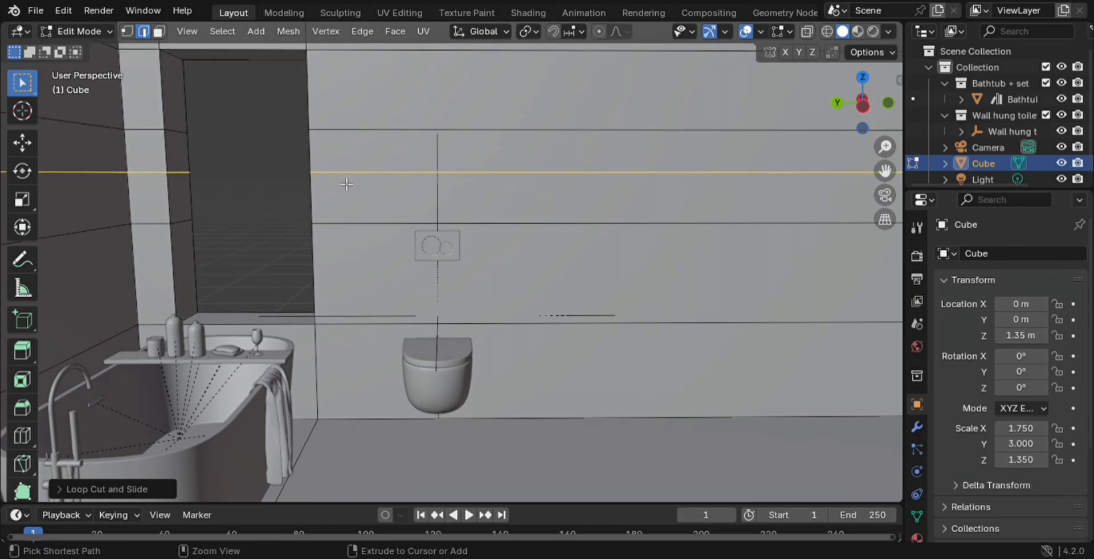
{"action": "key", "text": "ctrl+r"}
{"action": "left_click", "coordinate": [325, 188]}
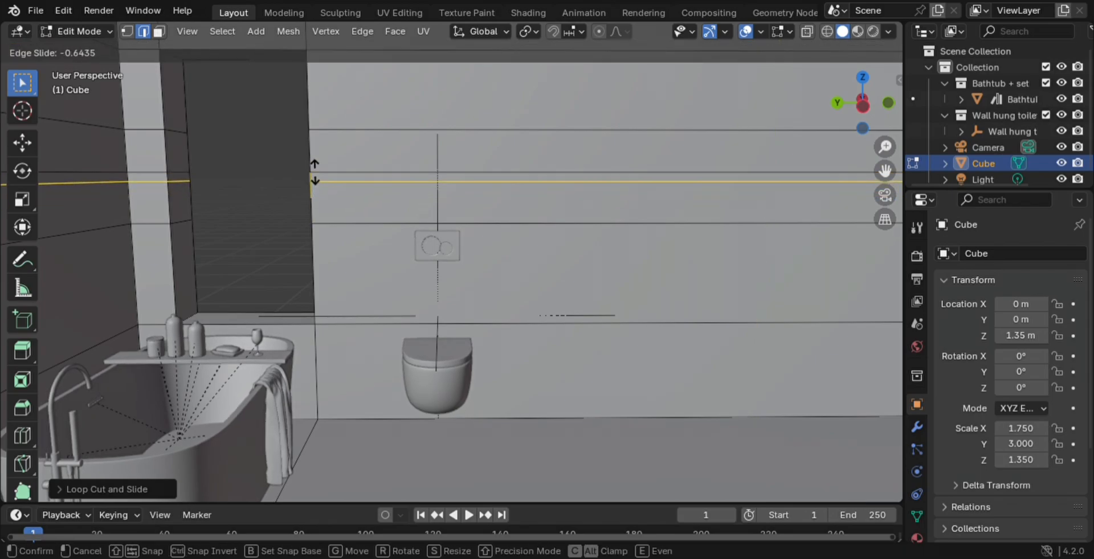
{"action": "left_click_drag", "start_coordinate": [315, 172], "coordinate": [316, 177]}
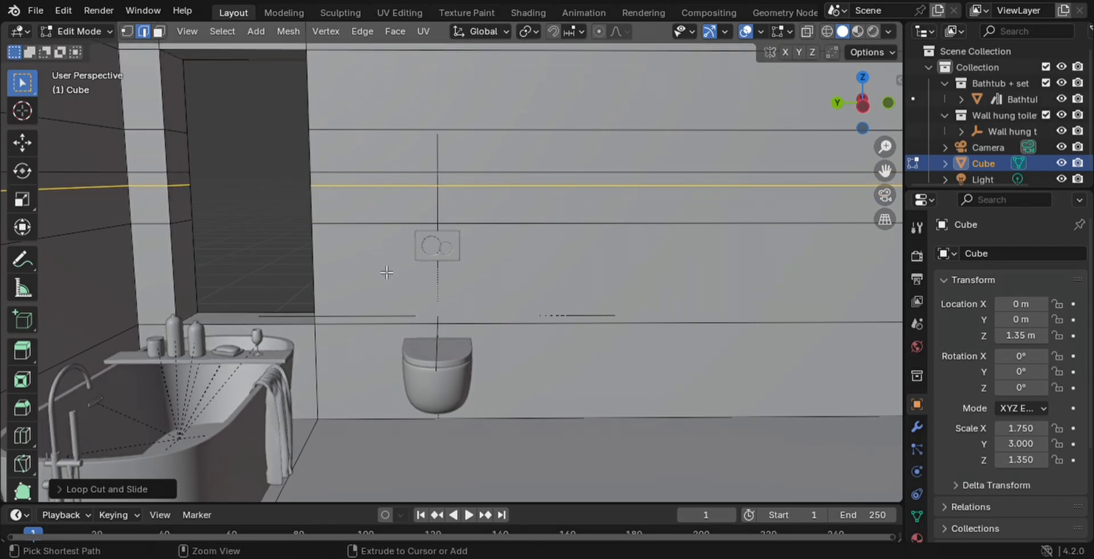
Step: Add a vertical loop cut on each side of the toilet and select the wall face directly above the flush plate
{"action": "key", "text": "ctrl+r"}
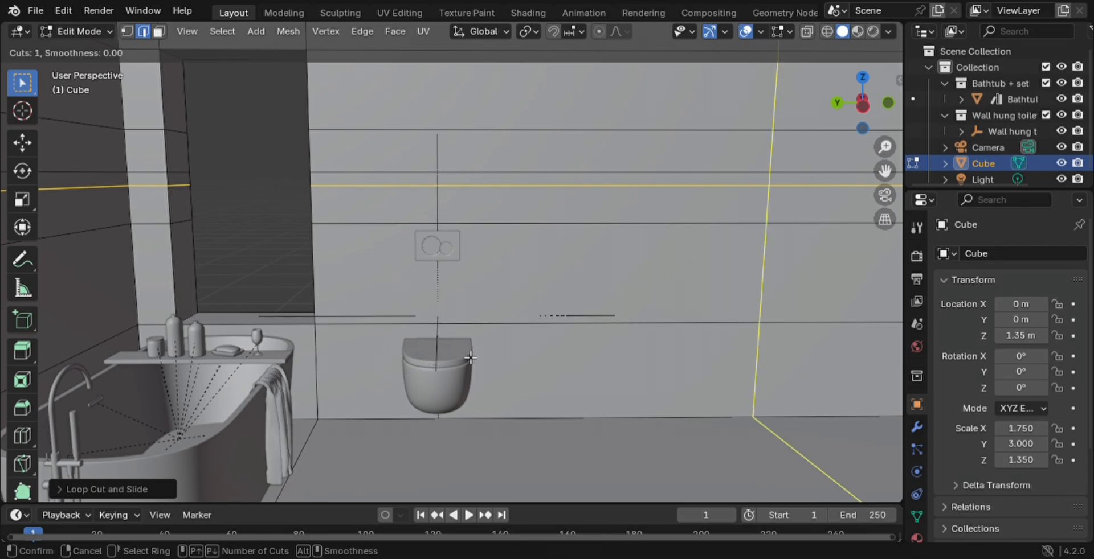
{"action": "left_click", "coordinate": [541, 337]}
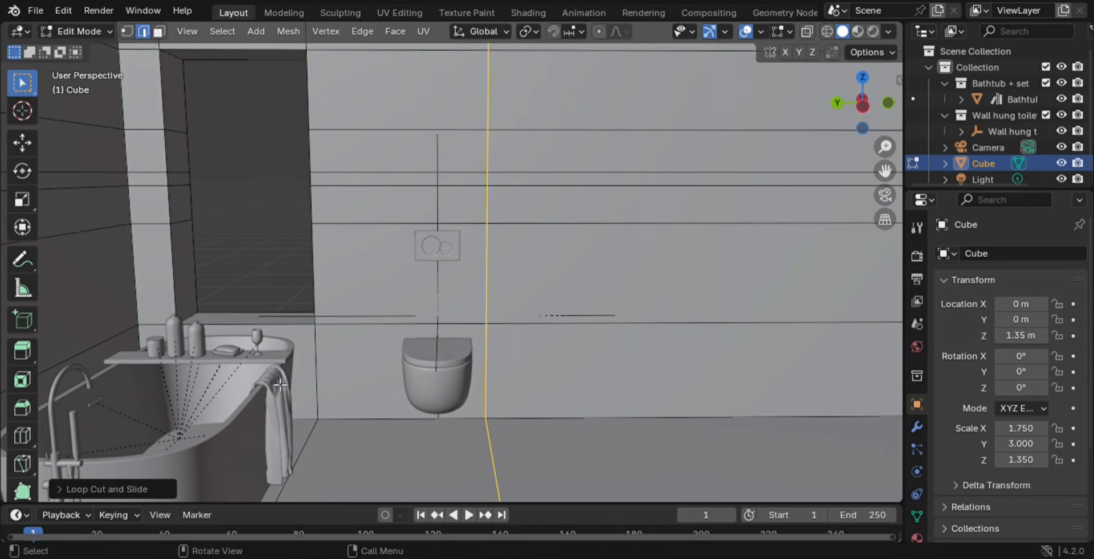
{"action": "left_click", "coordinate": [274, 380]}
{"action": "key", "text": "ctrl+r"}
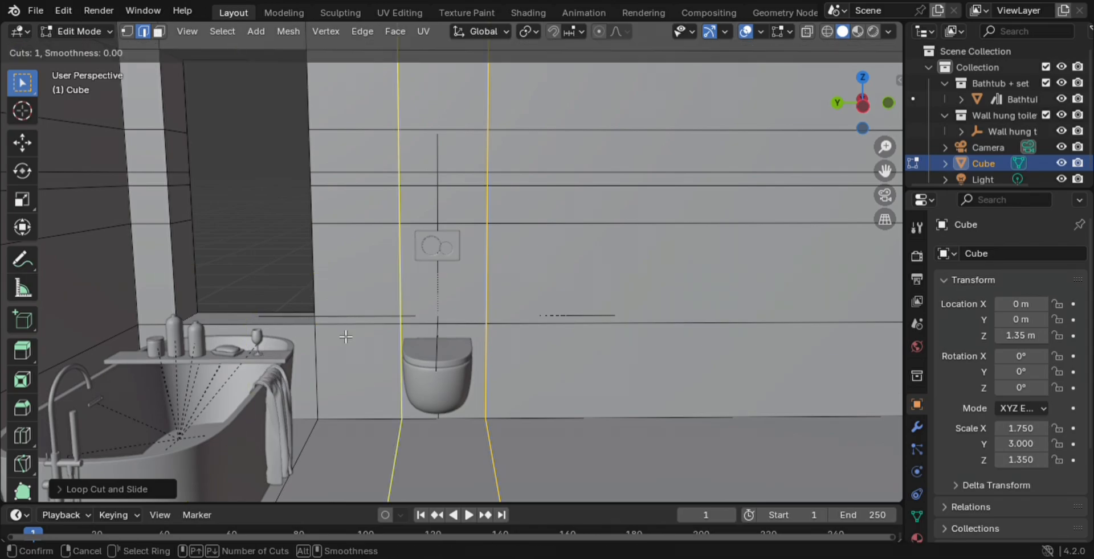
{"action": "left_click", "coordinate": [329, 330]}
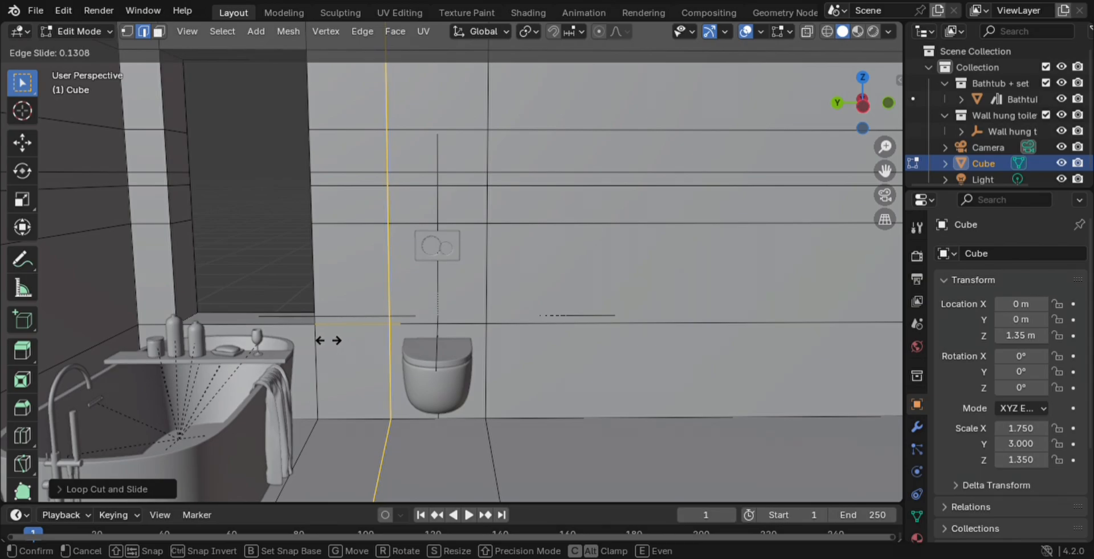
{"action": "left_click", "coordinate": [333, 347]}
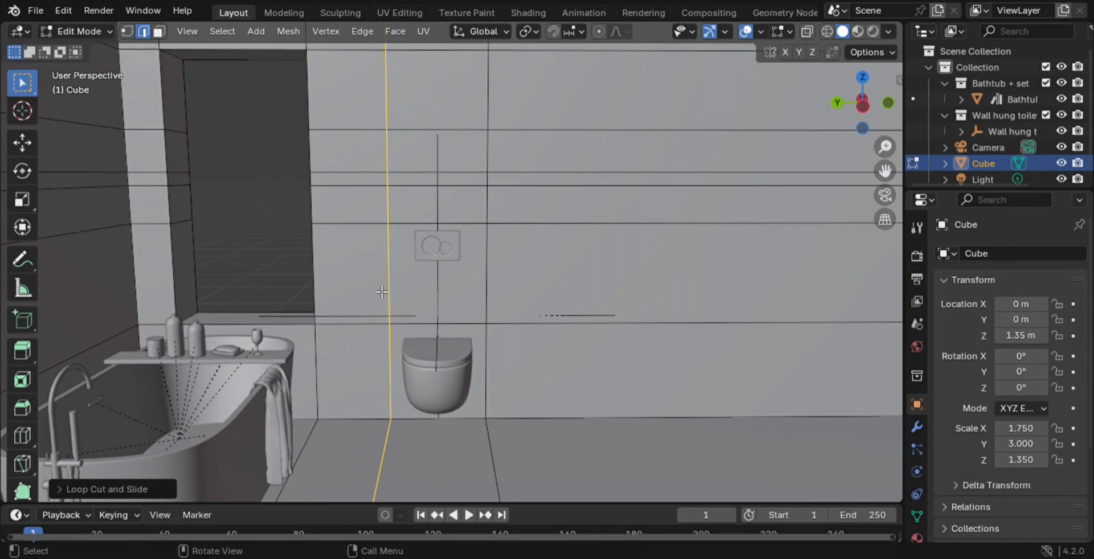
{"action": "key", "text": "3"}
{"action": "left_click", "coordinate": [431, 209]}
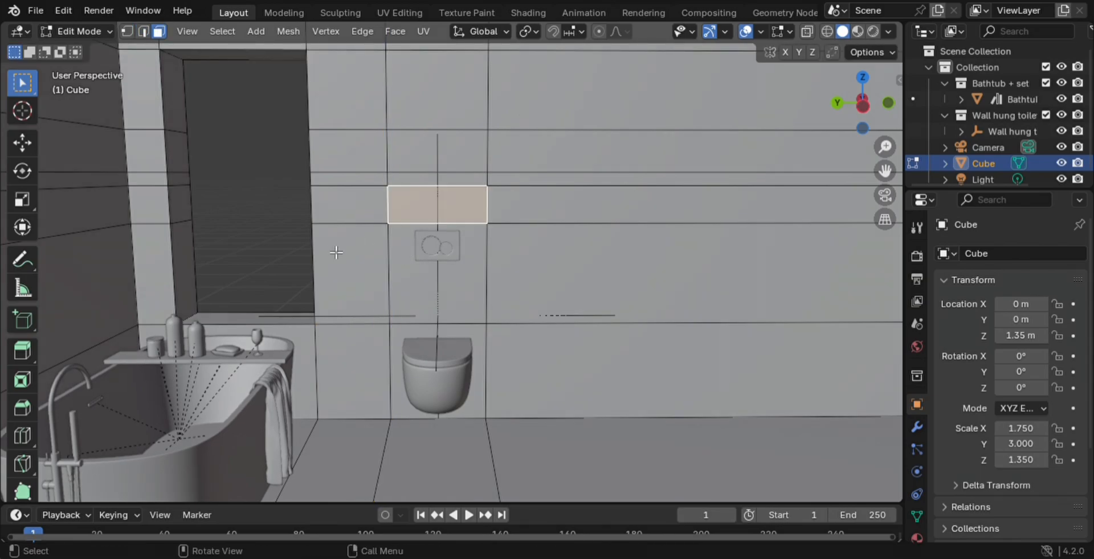
Step: Add two vertical loop cuts on the wall behind the bathtub, one near each end of the tub
{"action": "middle_click_drag", "start_coordinate": [264, 273], "coordinate": [328, 326]}
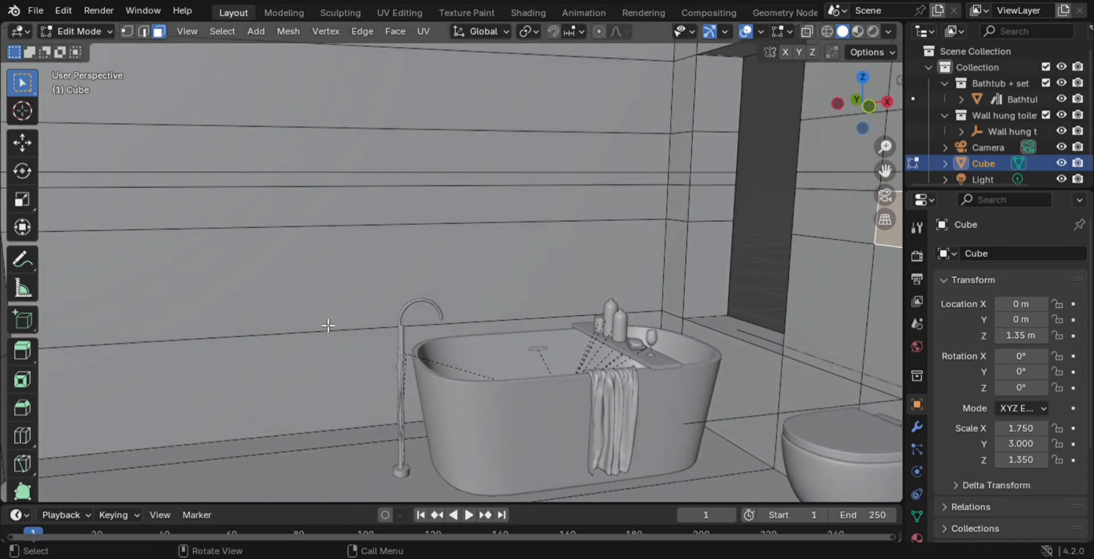
{"action": "key", "text": "ctrl+r"}
{"action": "left_click", "coordinate": [492, 338]}
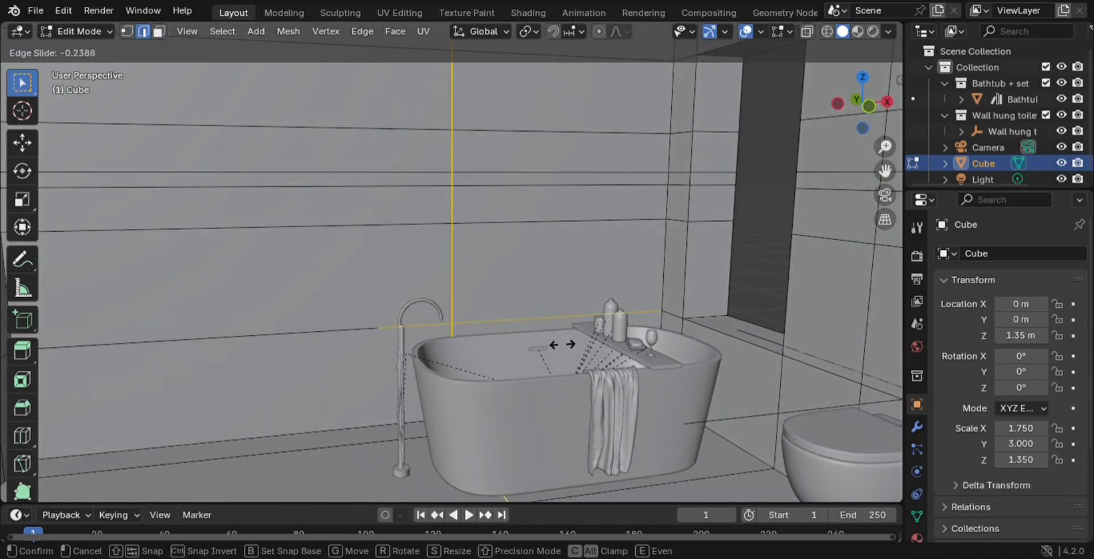
{"action": "left_click", "coordinate": [561, 344]}
{"action": "key", "text": "ctrl+r"}
{"action": "left_click", "coordinate": [606, 305]}
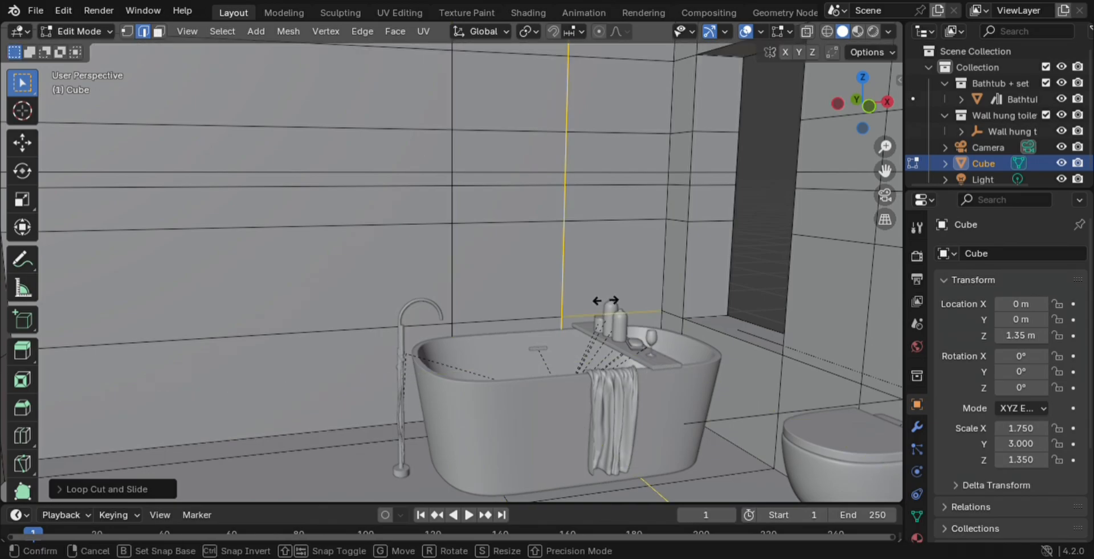
{"action": "left_click", "coordinate": [634, 303]}
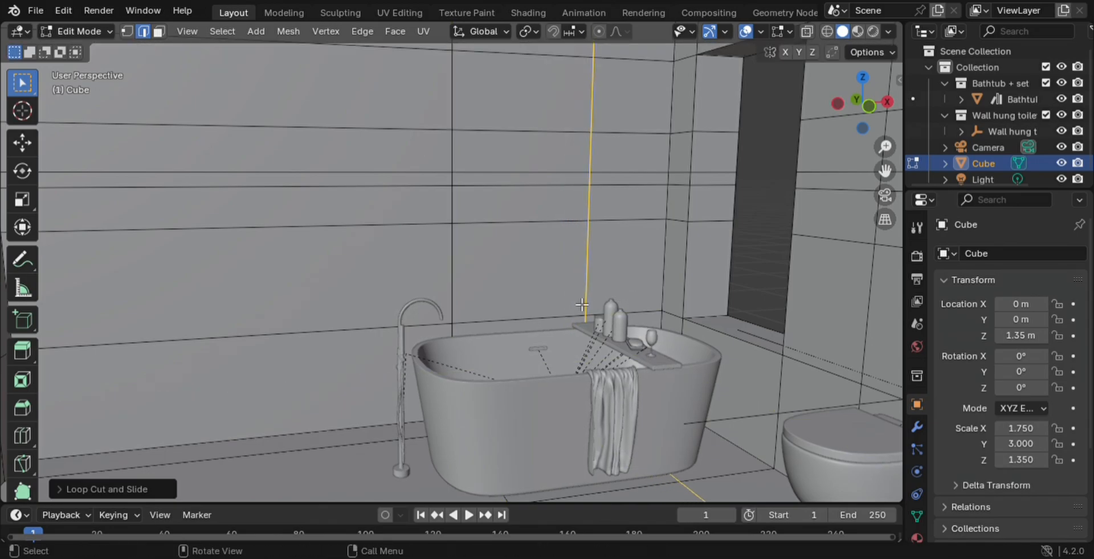
Step: Add two horizontal loop cuts on the wall behind the bathtub, one just above the rim and one higher up
{"action": "key", "text": "ctrl+r"}
{"action": "left_click", "coordinate": [484, 291]}
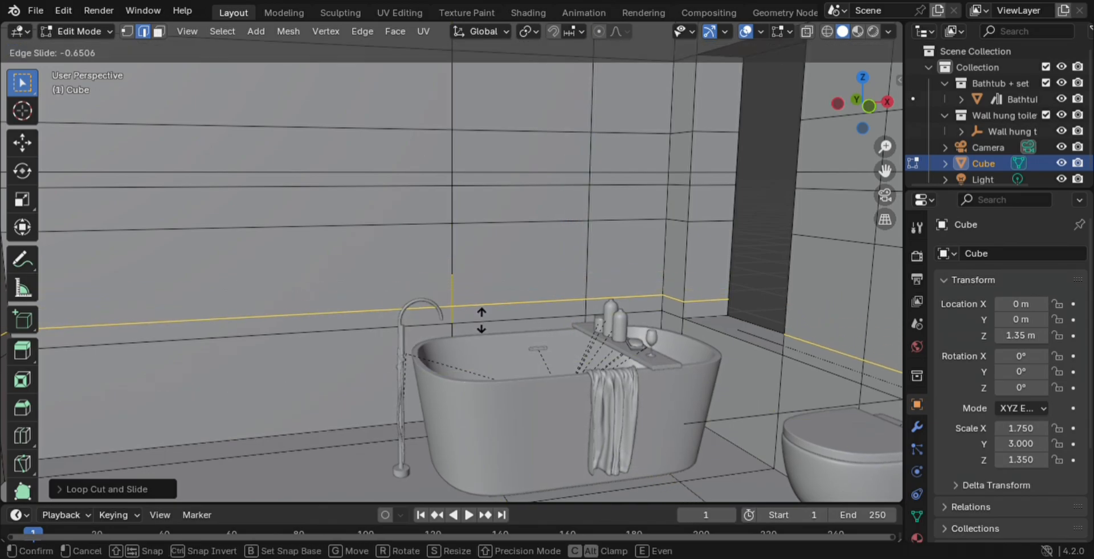
{"action": "left_click", "coordinate": [489, 333]}
{"action": "key", "text": "ctrl+r"}
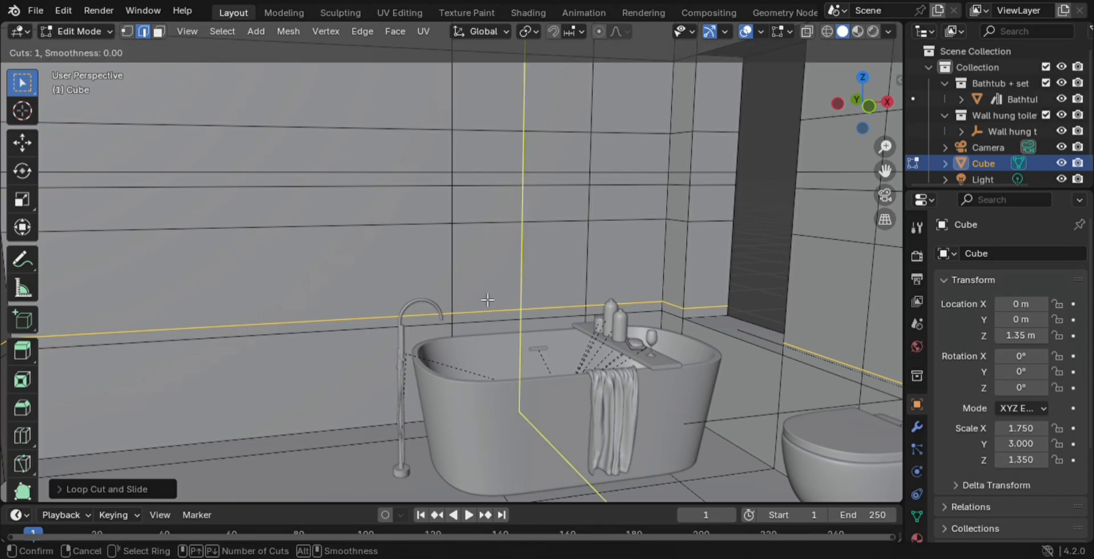
{"action": "left_click", "coordinate": [462, 260]}
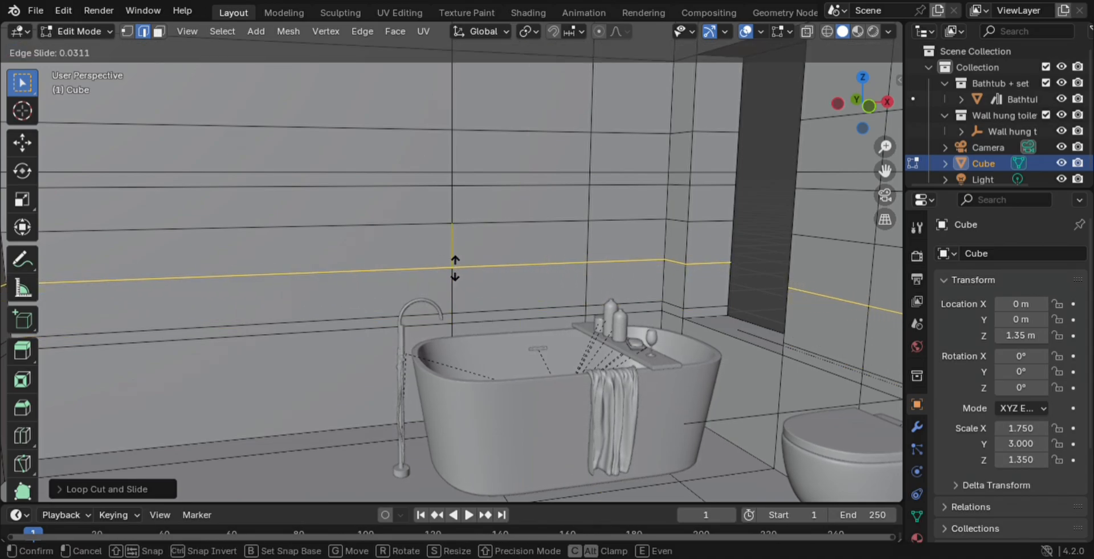
{"action": "left_click", "coordinate": [461, 273]}
Step: Extrude the wall face above the bathtub and the two faces above the flush plate along normals about 0.07 m into the walls as niches
{"action": "key", "text": "3"}
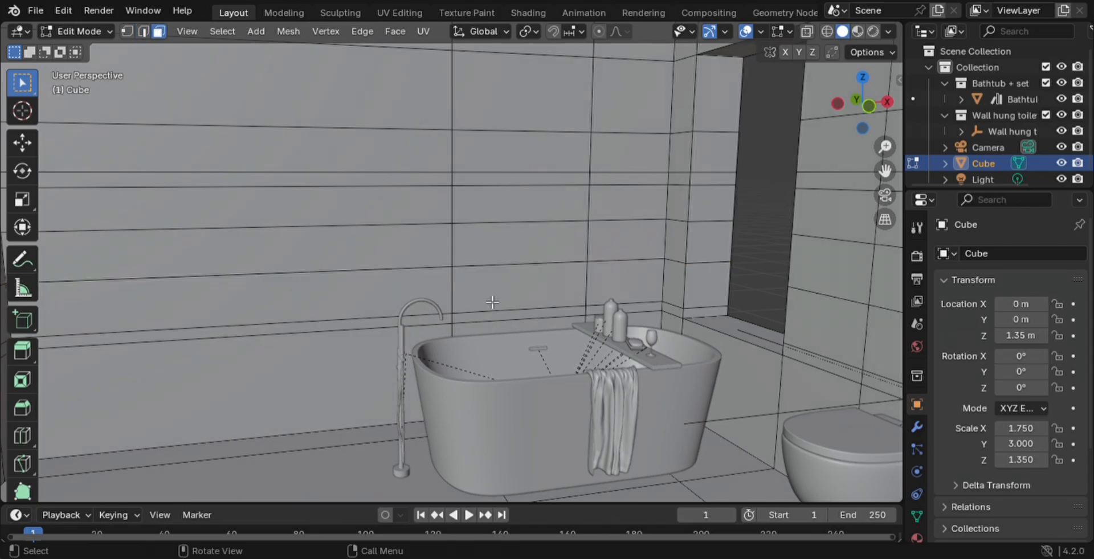
{"action": "left_click", "coordinate": [485, 292]}
{"action": "middle_click_drag", "start_coordinate": [485, 293], "coordinate": [602, 298]}
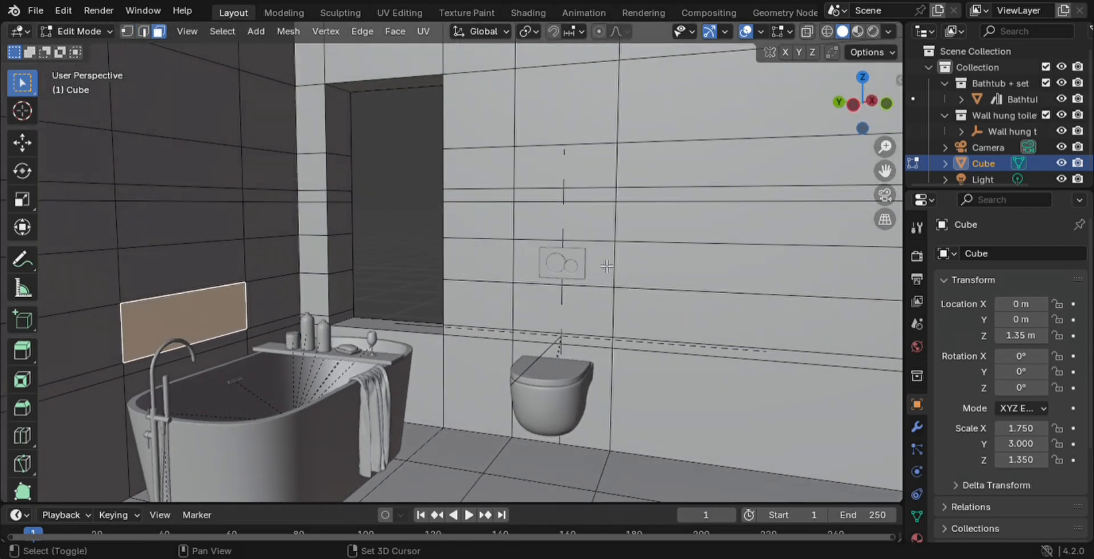
{"action": "left_click", "coordinate": [603, 232], "text": "shift"}
{"action": "left_click", "coordinate": [585, 160], "text": "shift"}
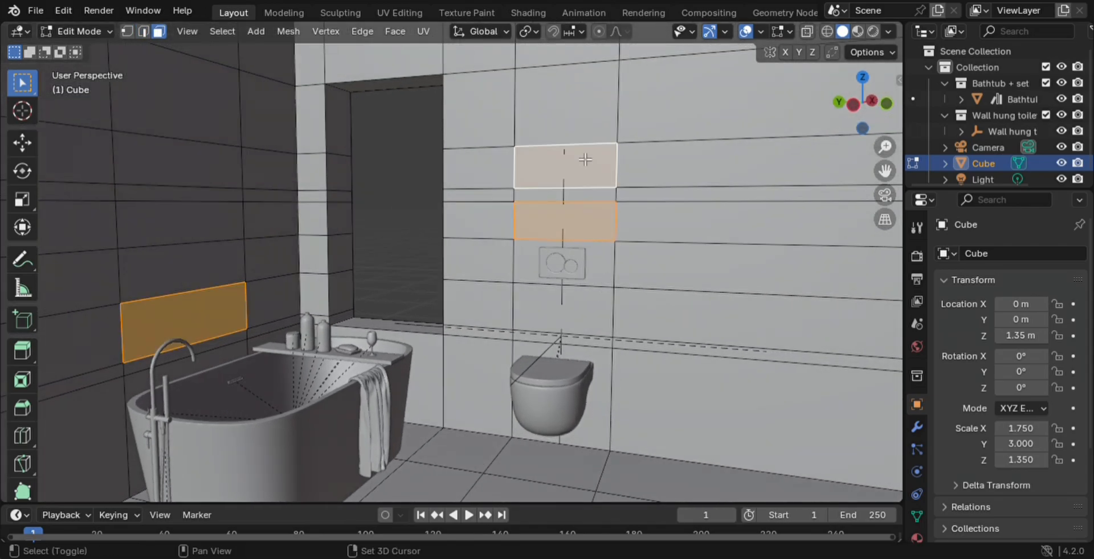
{"action": "key", "text": "alt+e"}
{"action": "left_click", "coordinate": [497, 342]}
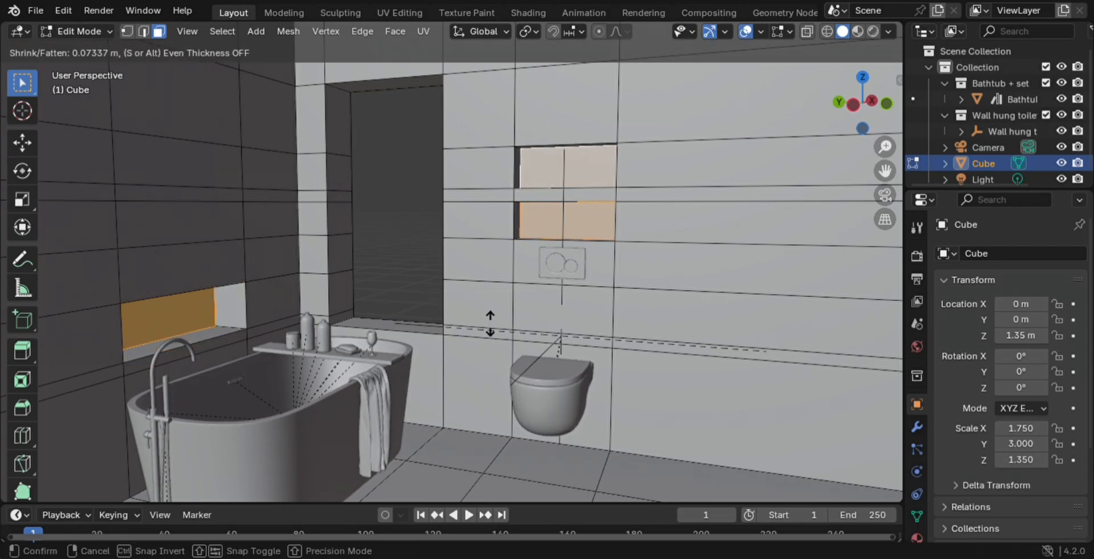
{"action": "left_click", "coordinate": [490, 323]}
{"action": "middle_click_drag", "start_coordinate": [499, 331], "coordinate": [467, 350]}
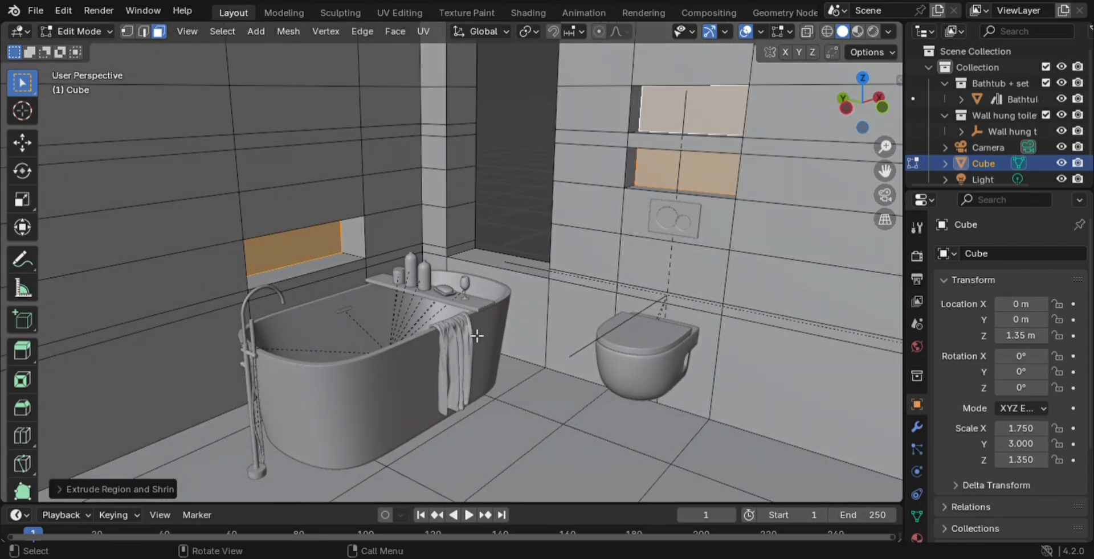
Step: Return to Object Mode and apply the room cube's scale
{"action": "key", "text": "Tab"}
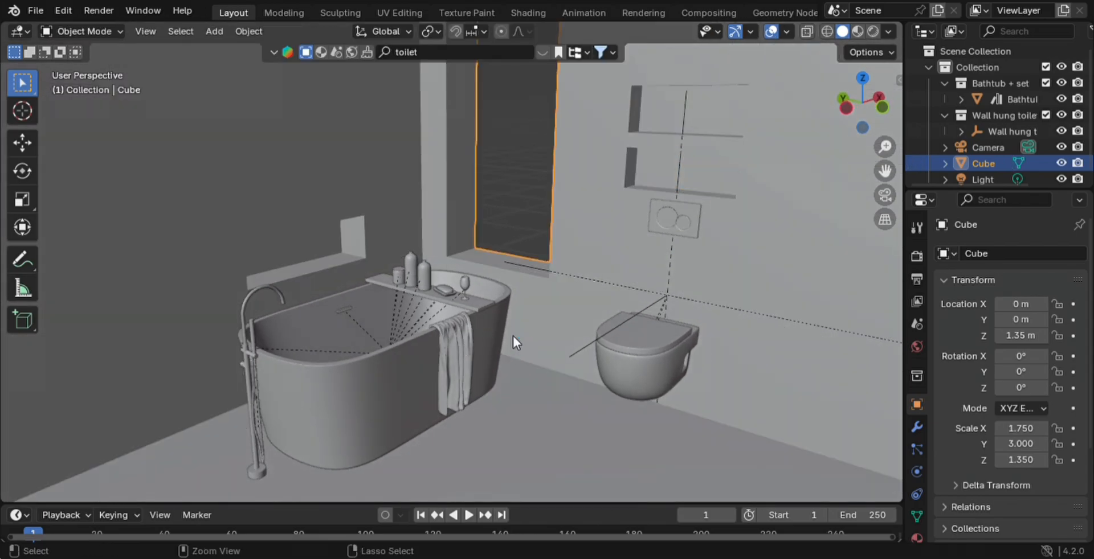
{"action": "key", "text": "ctrl+a"}
{"action": "left_click", "coordinate": [511, 347]}
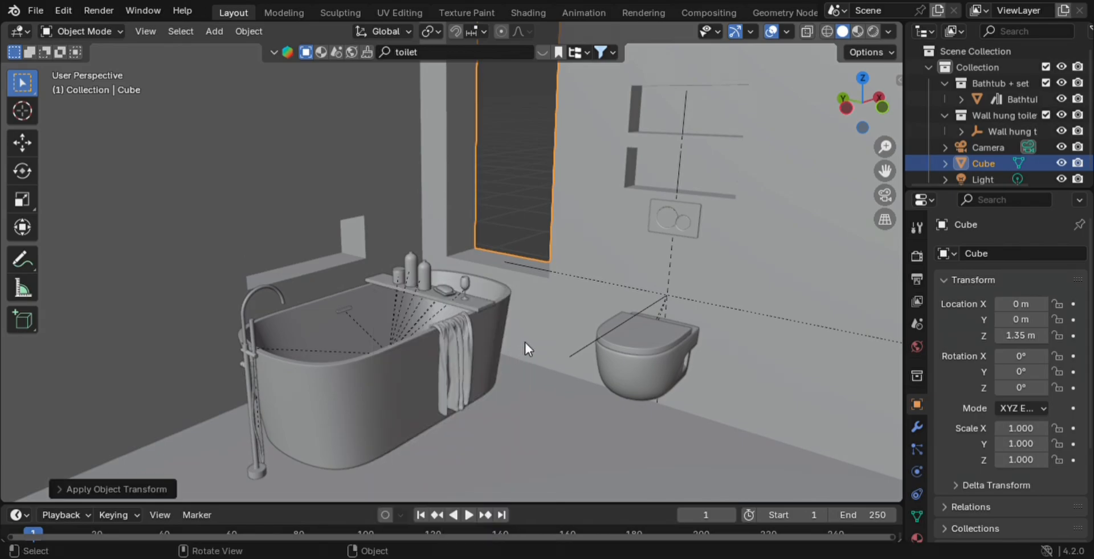
{"action": "middle_click_drag", "start_coordinate": [524, 341], "coordinate": [439, 312]}
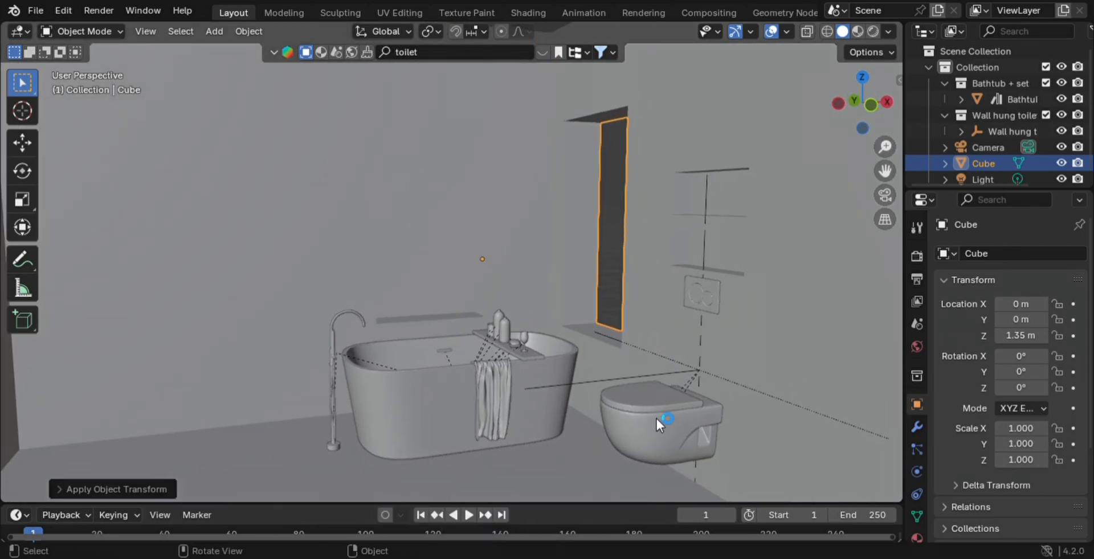
Step: Assign a Nishita Sky Texture to the world background color and display the viewport in Material Preview shading
{"action": "left_click", "coordinate": [918, 343]}
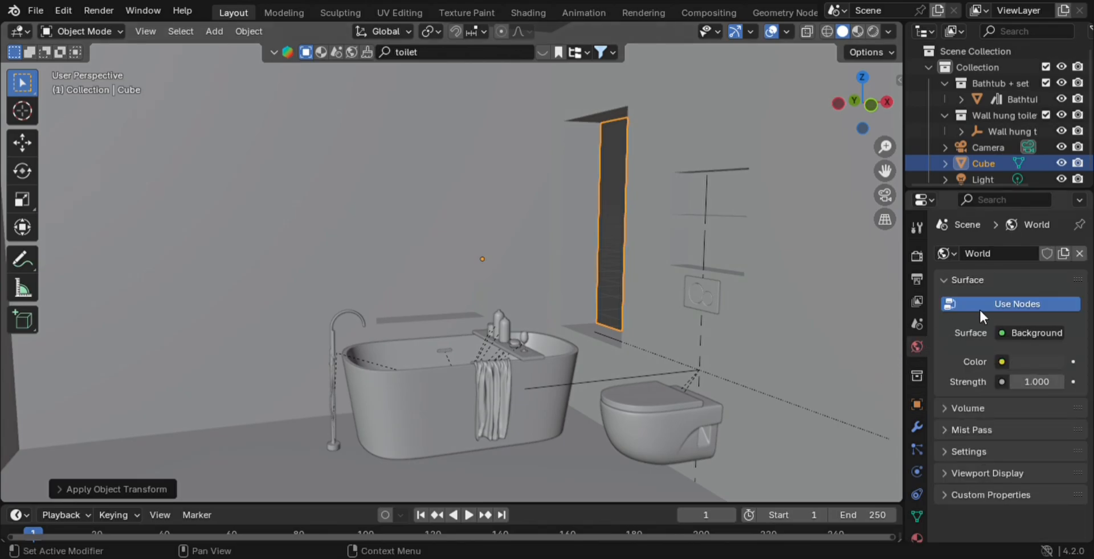
{"action": "left_click", "coordinate": [1001, 362]}
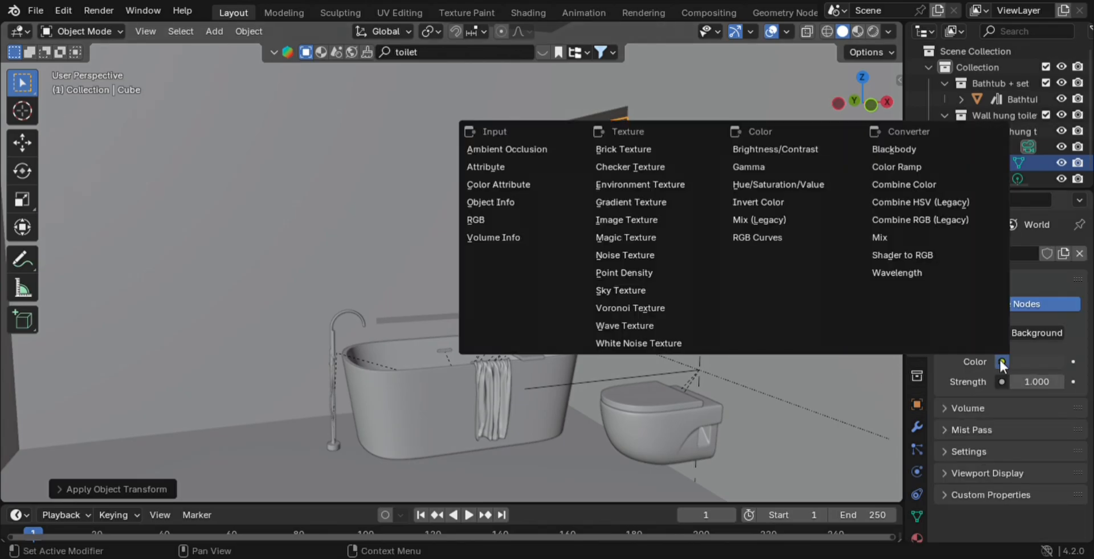
{"action": "left_click", "coordinate": [648, 289]}
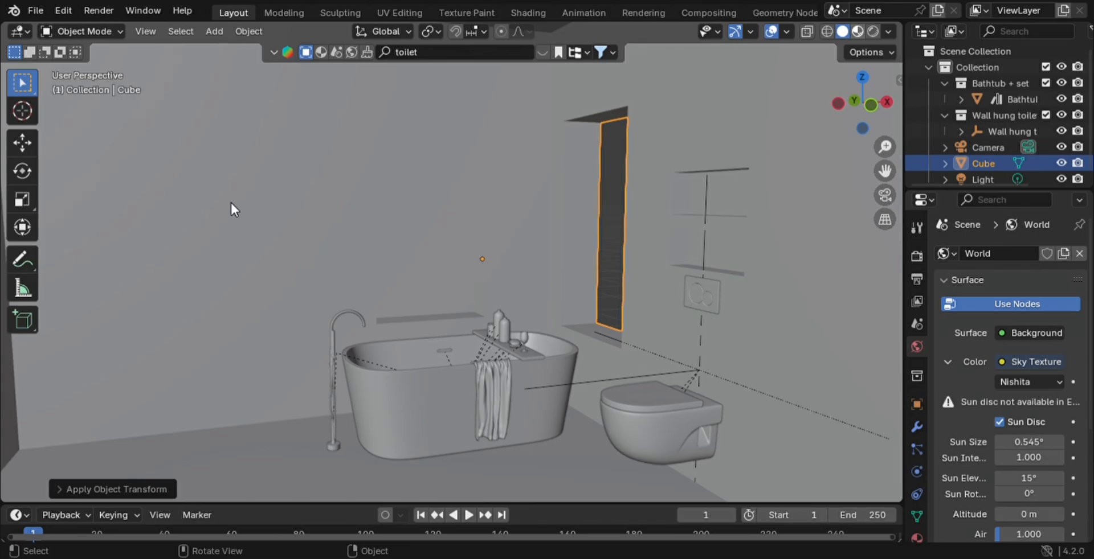
{"action": "key", "text": "z"}
{"action": "key", "text": "2"}
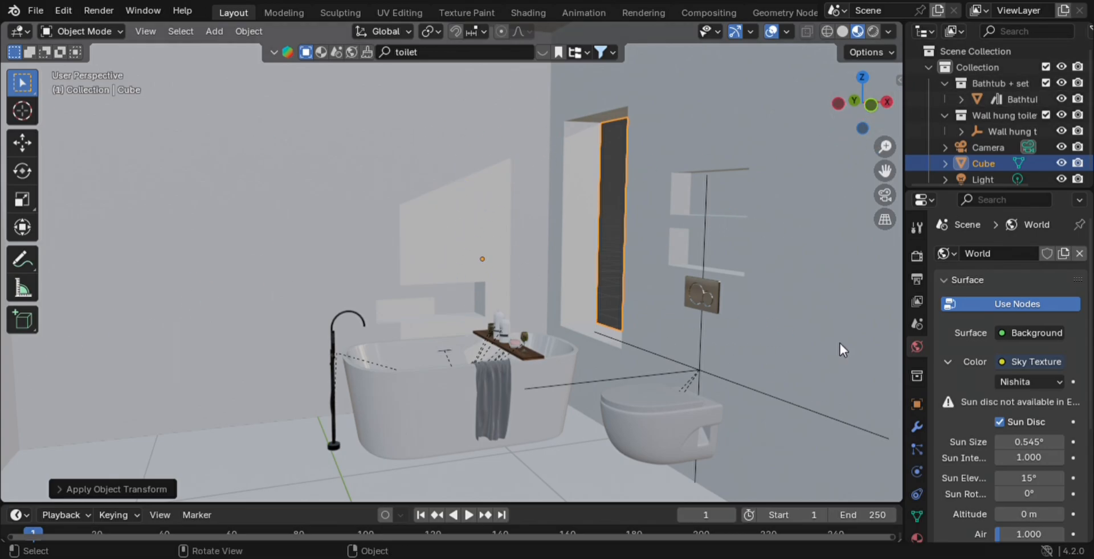
Step: Set rendering to Cycles on GPU Compute with Open Shading Language and viewport denoising enabled, and display the viewport with rendered shading
{"action": "left_click_drag", "start_coordinate": [903, 402], "coordinate": [868, 404]}
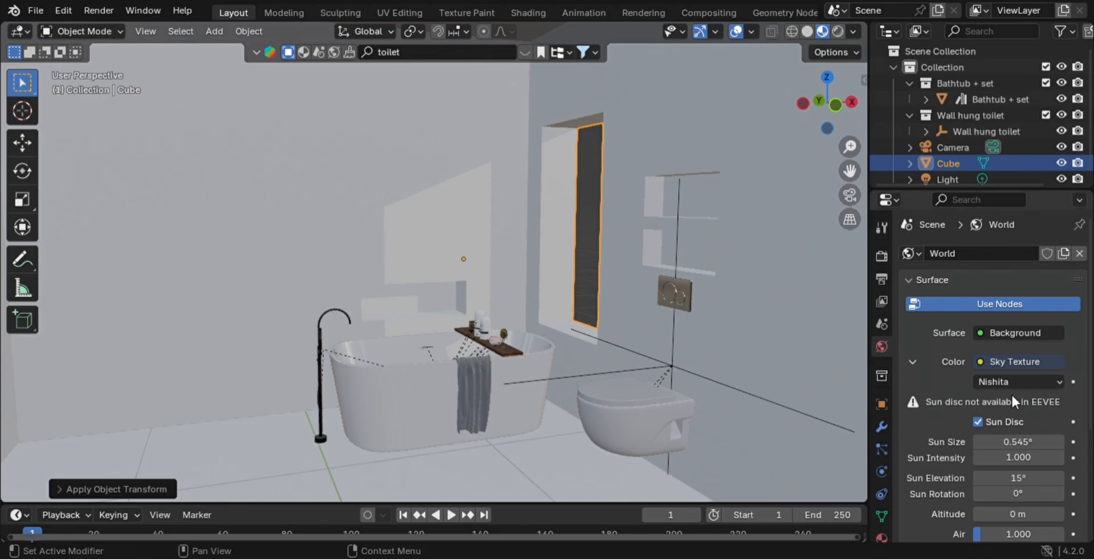
{"action": "left_click", "coordinate": [880, 255]}
{"action": "left_click", "coordinate": [998, 255]}
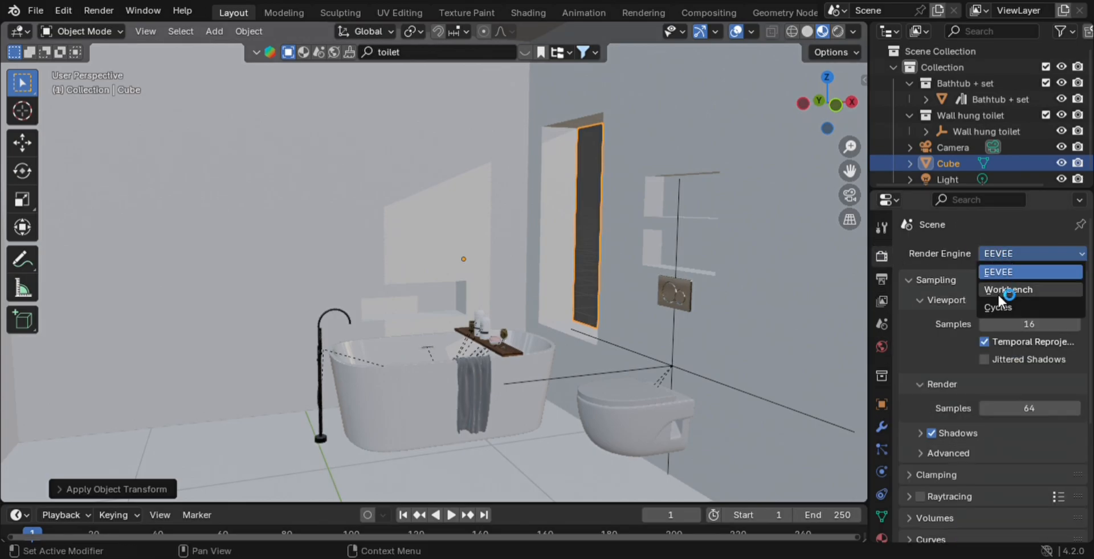
{"action": "left_click", "coordinate": [1002, 308]}
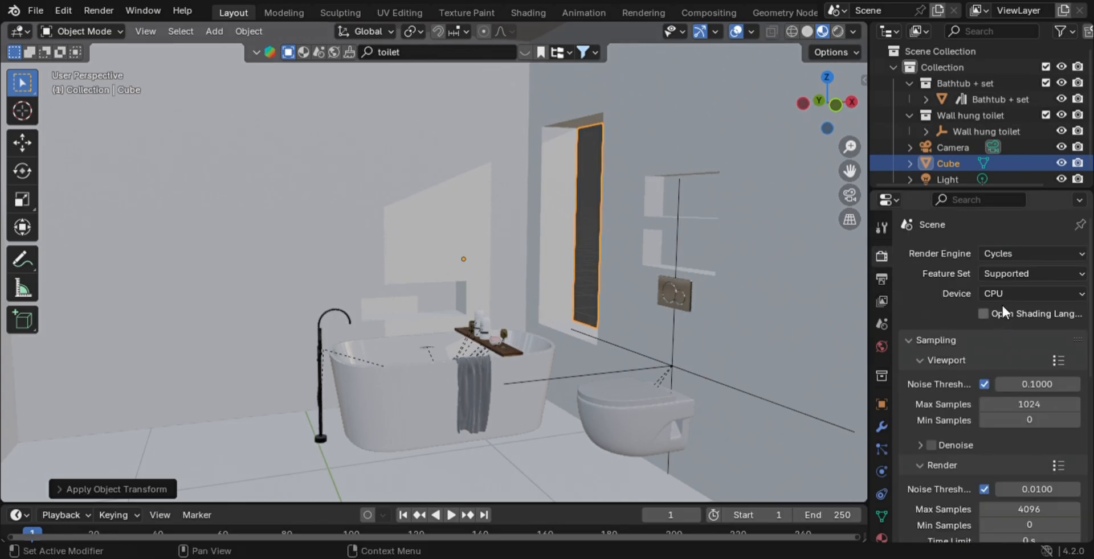
{"action": "left_click", "coordinate": [1000, 295]}
{"action": "left_click", "coordinate": [991, 323]}
{"action": "left_click", "coordinate": [840, 30]}
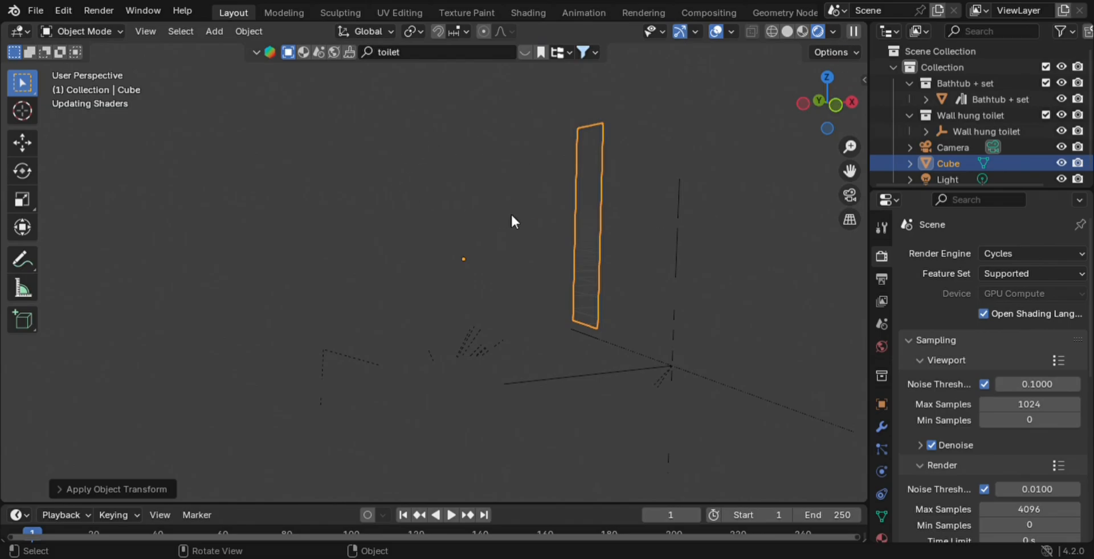
Step: Set the world sky's sun rotation to 111° so sunlight enters through the window
{"action": "left_click", "coordinate": [882, 347]}
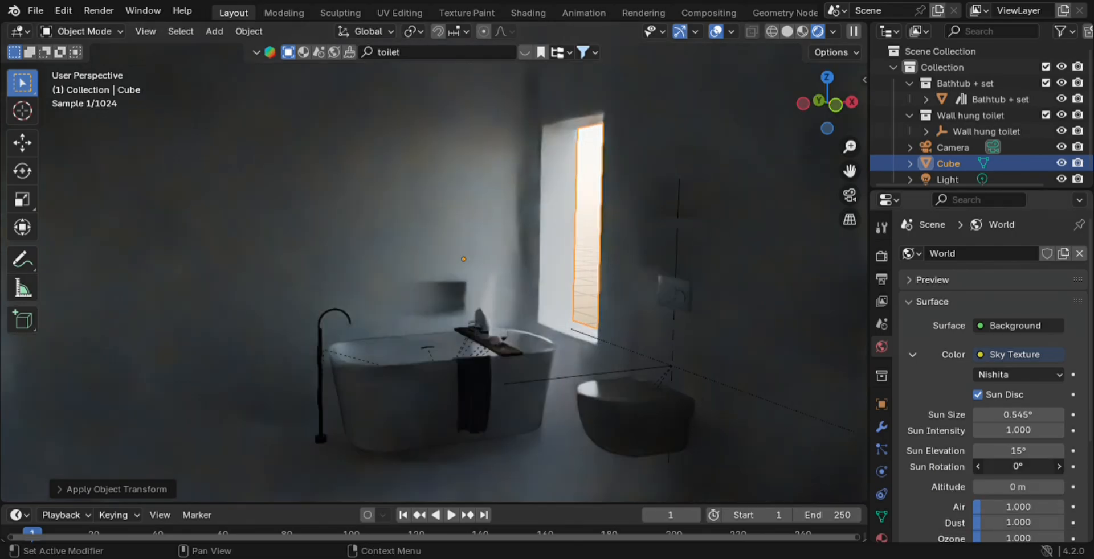
{"action": "left_click_drag", "start_coordinate": [1018, 466], "coordinate": [1082, 467]}
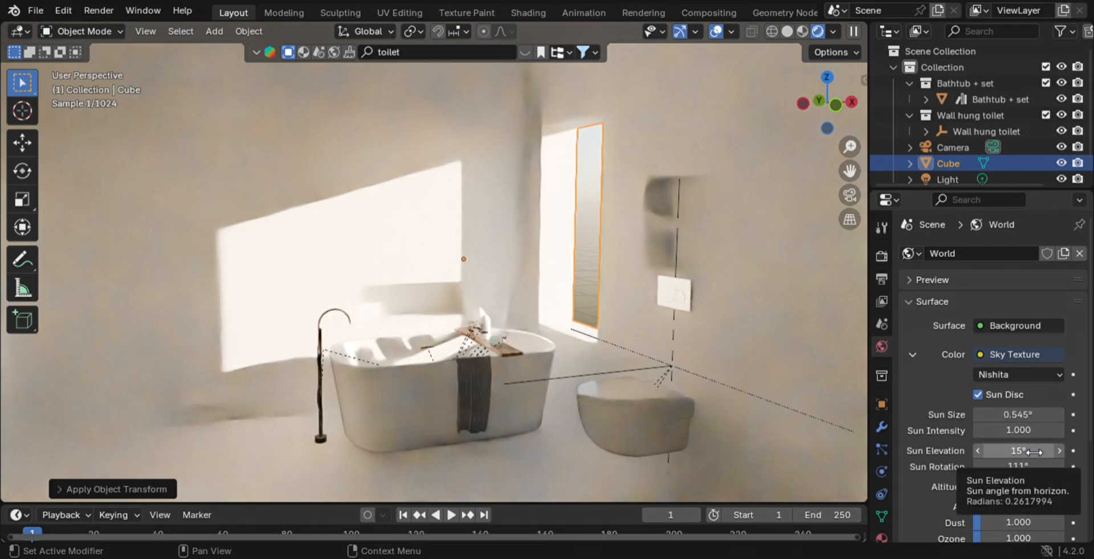
Step: Set the sky's sun elevation to 19.5° and switch the viewport back to solid shading
{"action": "left_click_drag", "start_coordinate": [1014, 451], "coordinate": [1082, 451]}
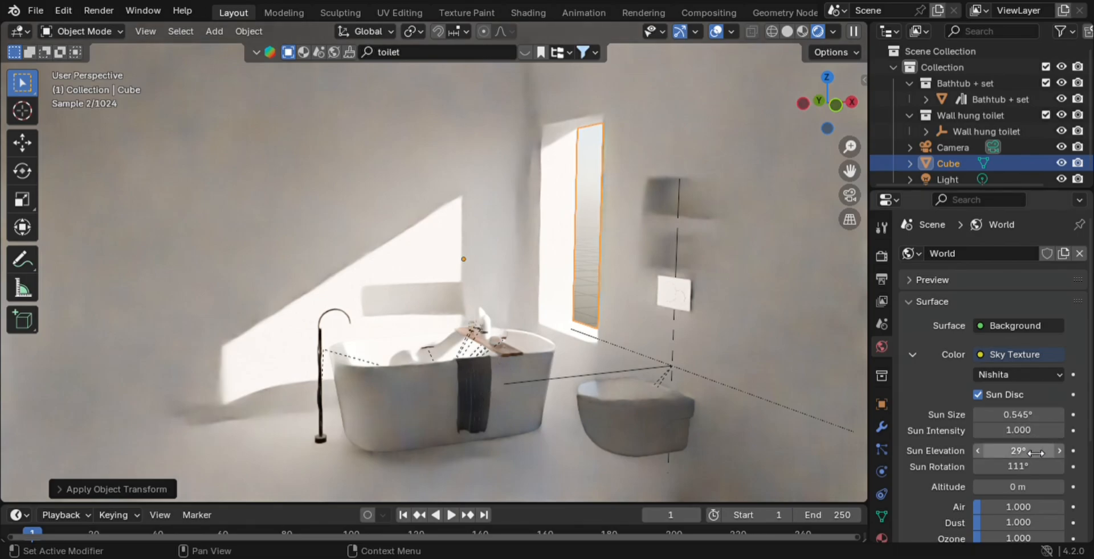
{"action": "left_click_drag", "start_coordinate": [1036, 453], "coordinate": [998, 453]}
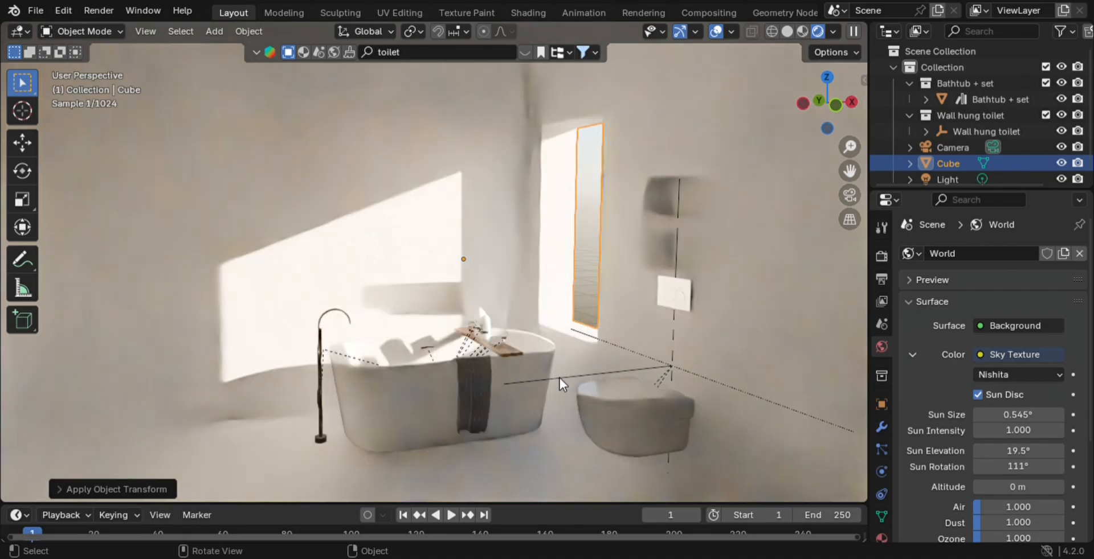
{"action": "left_click", "coordinate": [787, 31]}
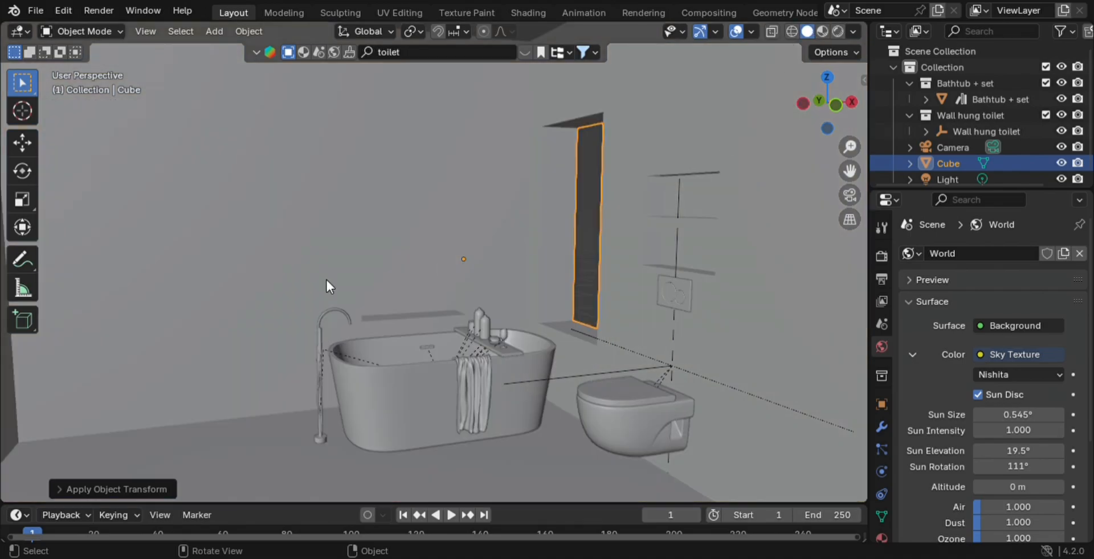
Step: In a top wireframe view, move the tub faucet along Y and X to the wall side of the bathtub
{"action": "left_click", "coordinate": [320, 436]}
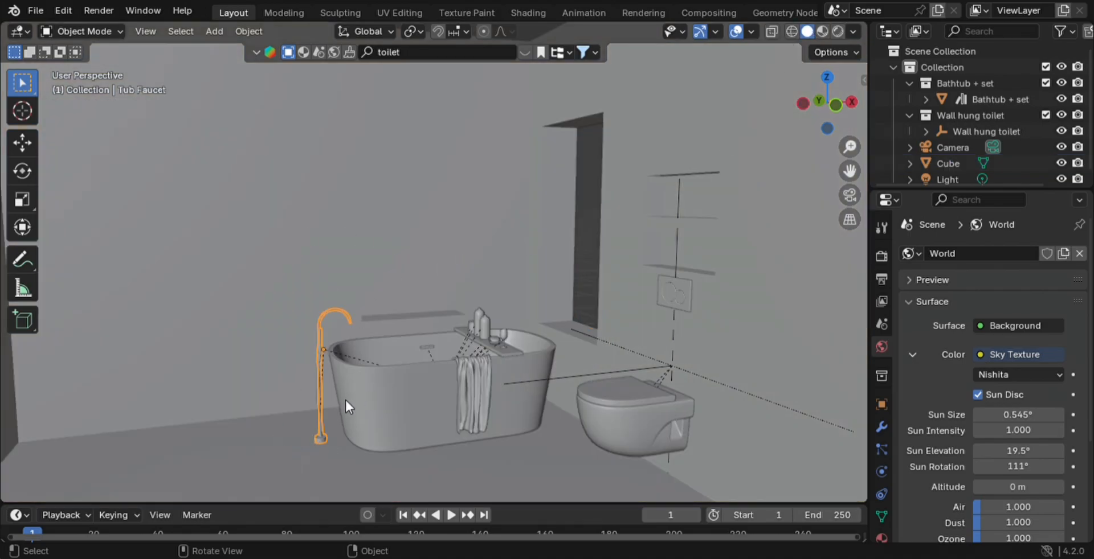
{"action": "left_click", "coordinate": [791, 31]}
{"action": "key", "text": "KP_7"}
{"action": "middle_click_drag", "start_coordinate": [388, 249], "coordinate": [480, 127], "text": "shift"}
{"action": "key", "text": "g"}
{"action": "key", "text": "y"}
{"action": "left_click", "coordinate": [488, 113]}
{"action": "key", "text": "g"}
{"action": "key", "text": "x"}
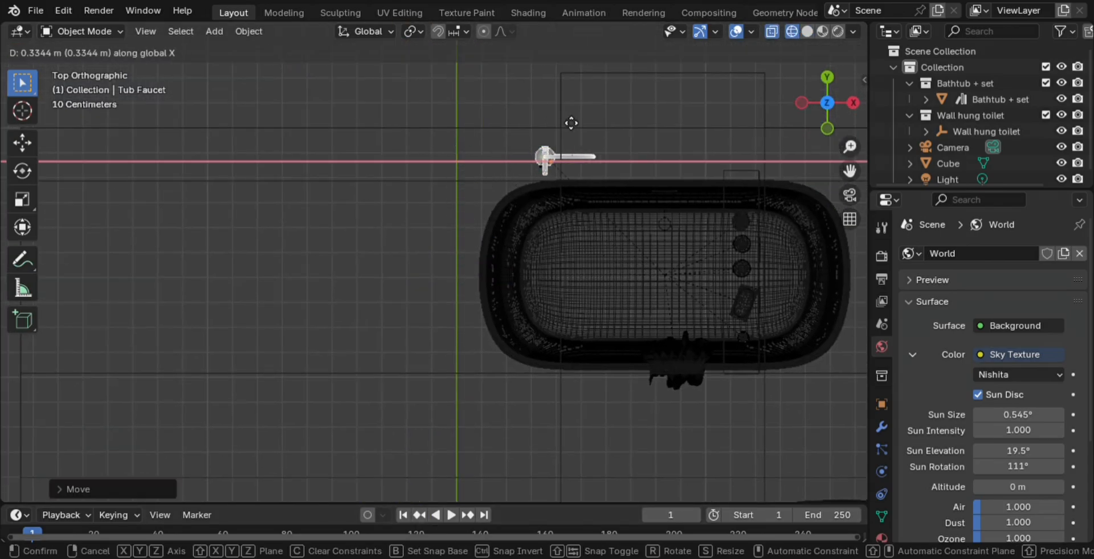
Step: Rotate the faucet about Z so its spout points over the tub, shift it closer to the rim, and show the room in solid shading
{"action": "key", "text": "r"}
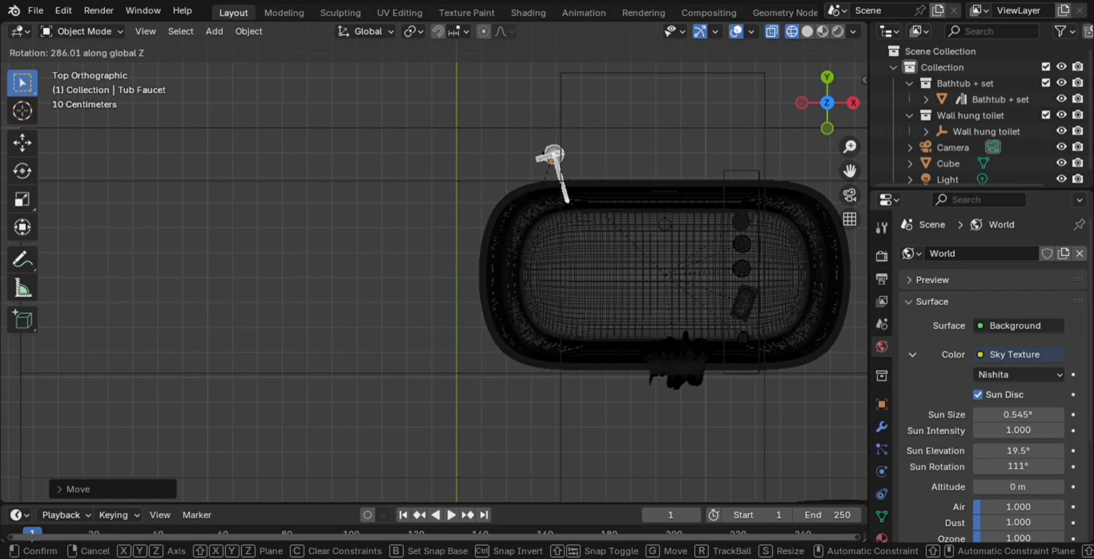
{"action": "left_click", "coordinate": [593, 155]}
{"action": "key", "text": "g"}
{"action": "key", "text": "y"}
{"action": "left_click", "coordinate": [539, 385]}
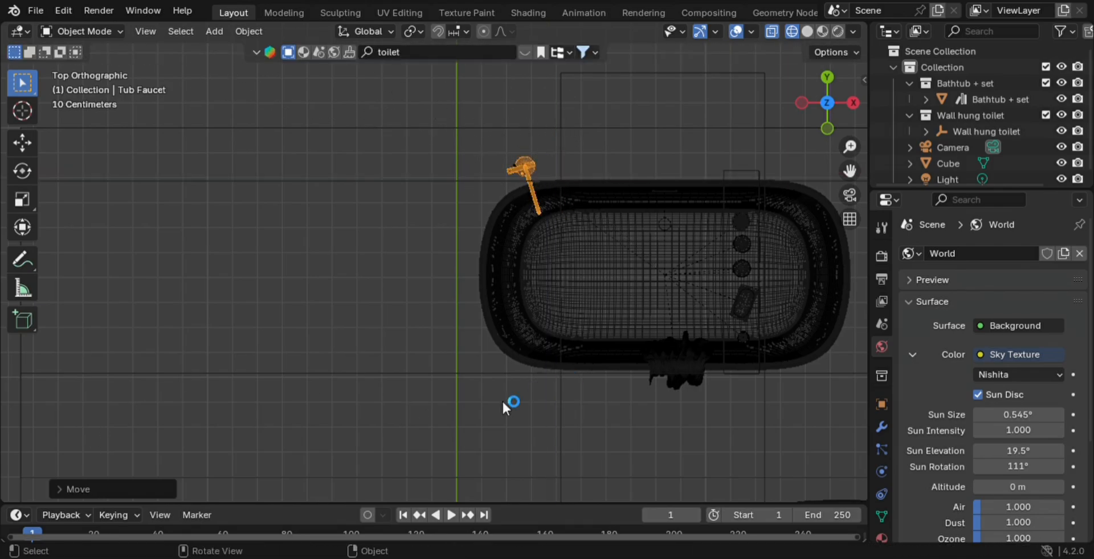
{"action": "mouse_move", "coordinate": [520, 391]}
{"action": "middle_mouse_down"}
{"action": "mouse_move", "coordinate": [610, 315]}
{"action": "mouse_move", "coordinate": [605, 288]}
{"action": "mouse_move", "coordinate": [532, 299]}
{"action": "mouse_move", "coordinate": [596, 302]}
{"action": "mouse_move", "coordinate": [549, 303]}
{"action": "middle_mouse_up"}
{"action": "left_click", "coordinate": [808, 32]}
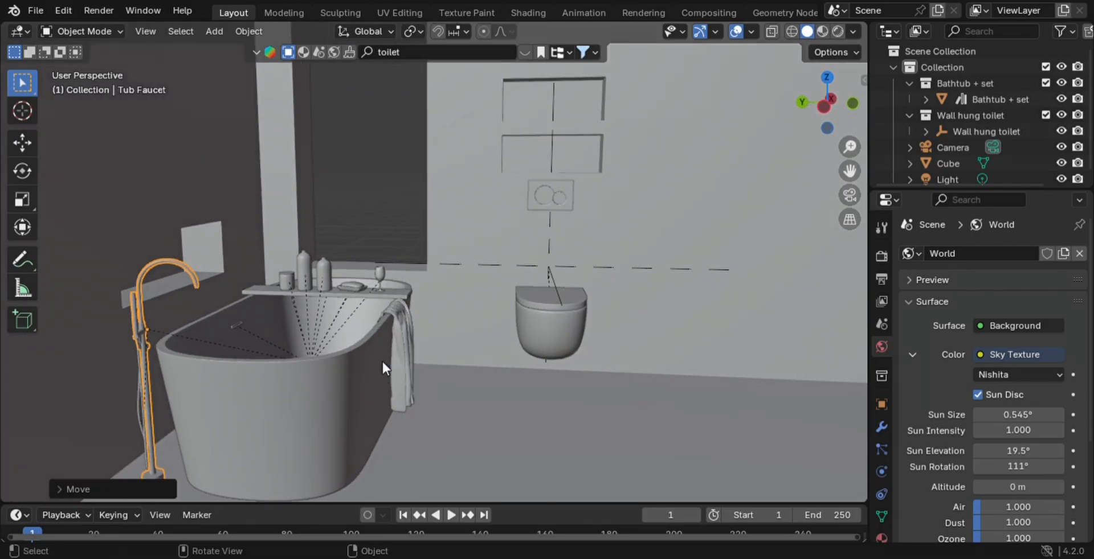
Step: In a top wireframe view, nudge the faucet along Y and X to sit beside the tub's rounded corner
{"action": "key", "text": "KP_7"}
{"action": "key", "text": "shift+z"}
{"action": "scroll", "coordinate": [384, 285], "scroll_direction": "down", "scroll_amount": 5}
{"action": "key", "text": "g"}
{"action": "key", "text": "y"}
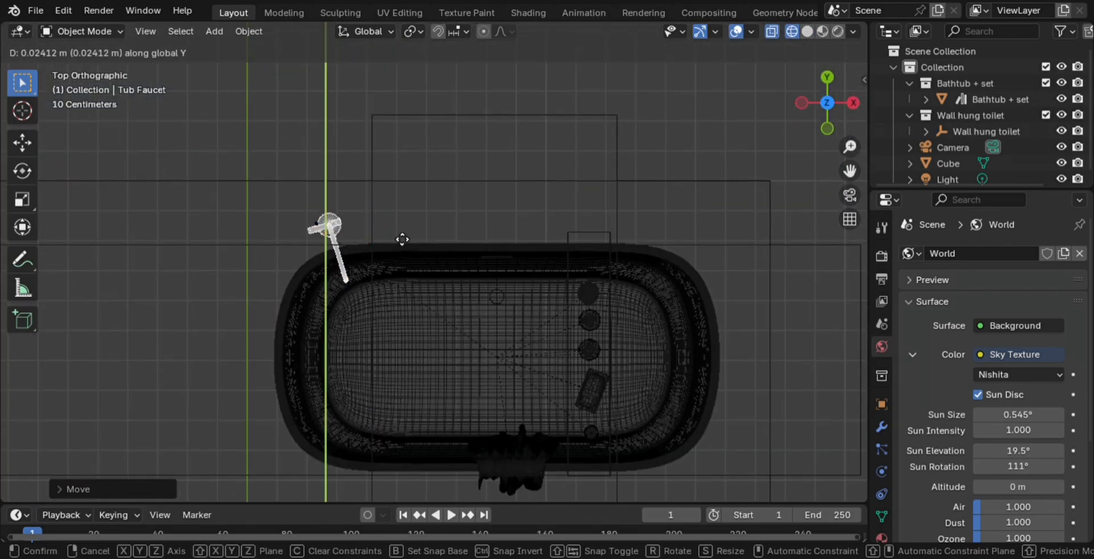
{"action": "left_click", "coordinate": [402, 240]}
{"action": "key", "text": "g"}
{"action": "key", "text": "x"}
{"action": "left_click", "coordinate": [428, 237]}
Step: Rotate the faucet about Z to turn its spout straight over the tub, and return to solid perspective view
{"action": "key", "text": "r"}
{"action": "key", "text": "x"}
{"action": "key", "text": "z"}
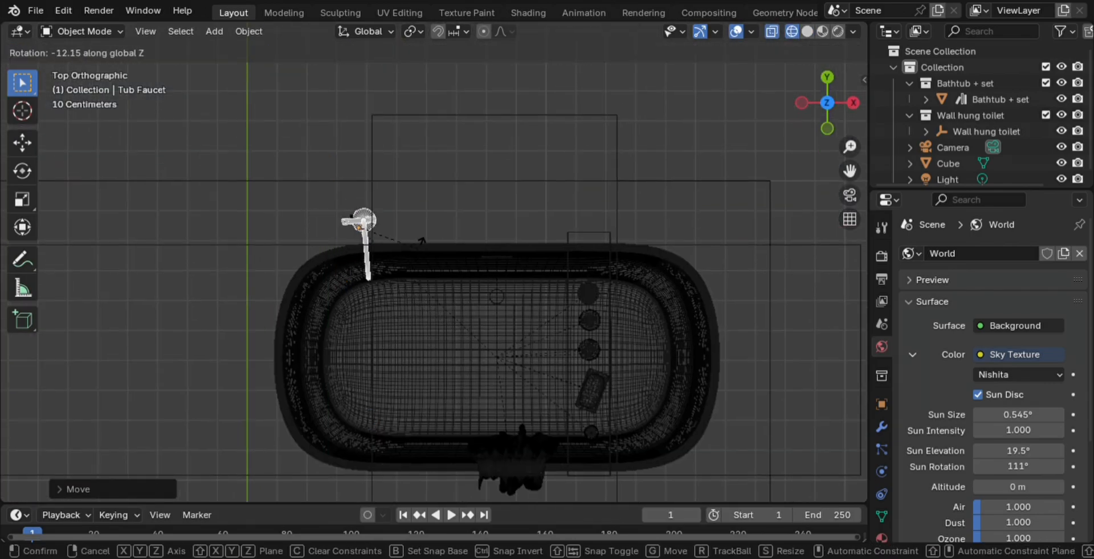
{"action": "left_click", "coordinate": [447, 228]}
{"action": "mouse_move", "coordinate": [420, 289]}
{"action": "middle_mouse_down"}
{"action": "mouse_move", "coordinate": [459, 270]}
{"action": "mouse_move", "coordinate": [450, 178]}
{"action": "middle_mouse_up"}
{"action": "key", "text": "shift+z"}
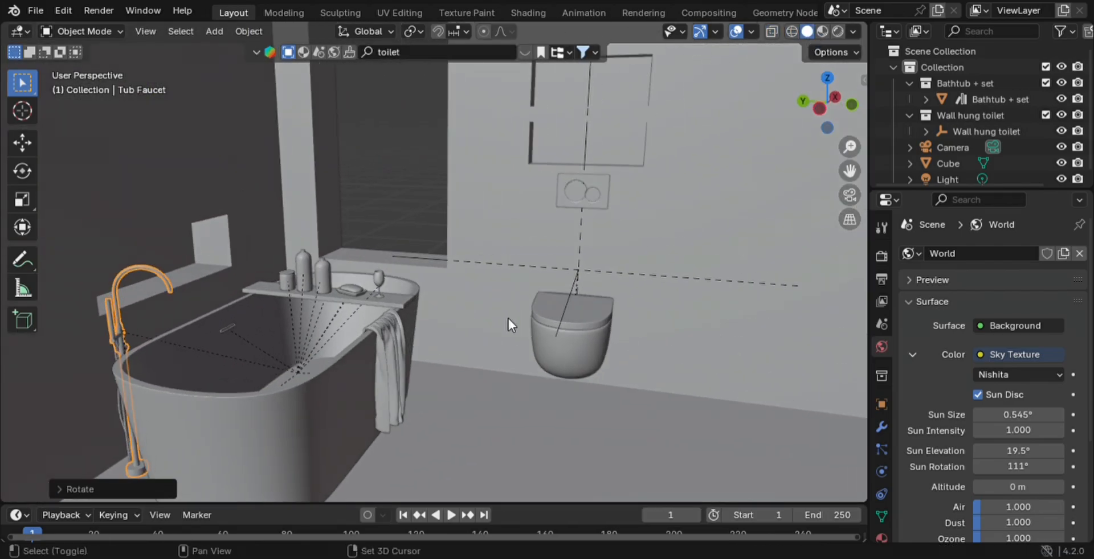
{"action": "middle_click_drag", "start_coordinate": [508, 317], "coordinate": [472, 340]}
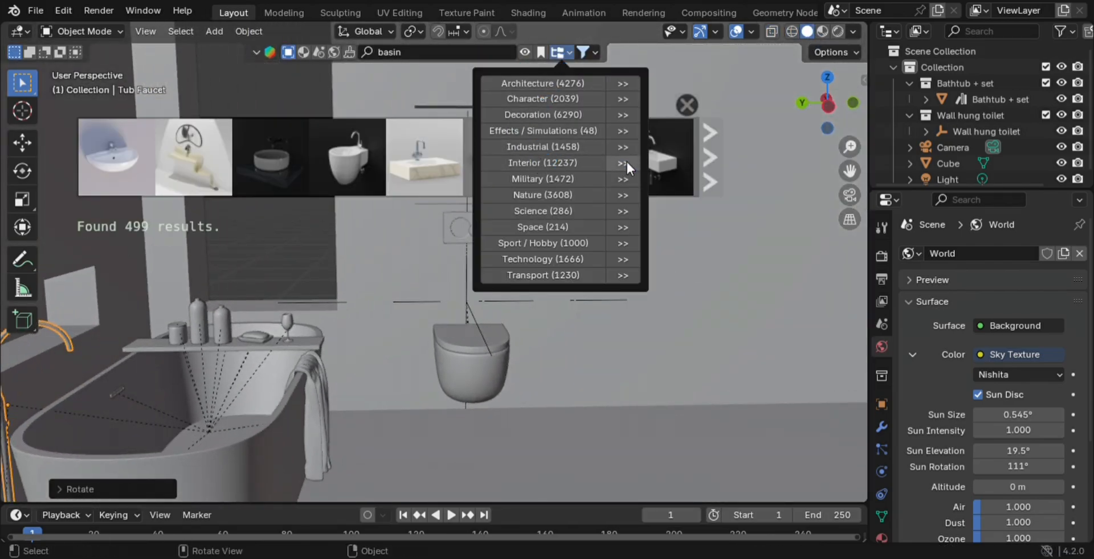
Step: Narrow the BlenderKit basin search to an Interior subcategory and browse the sink models
{"action": "left_click", "coordinate": [626, 164]}
{"action": "left_click", "coordinate": [624, 116]}
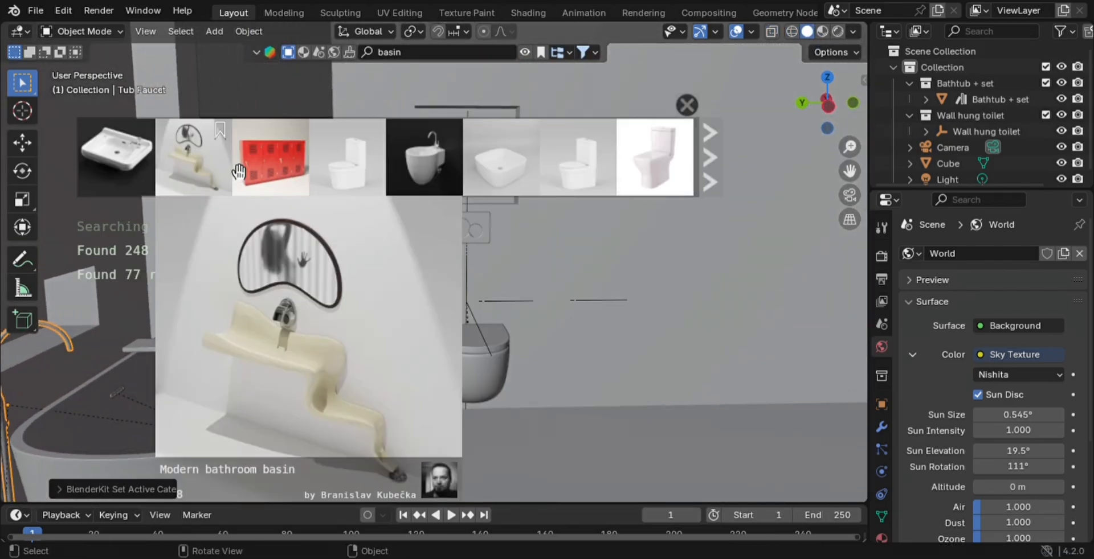
{"action": "scroll", "coordinate": [245, 167], "scroll_direction": "down", "scroll_amount": 3}
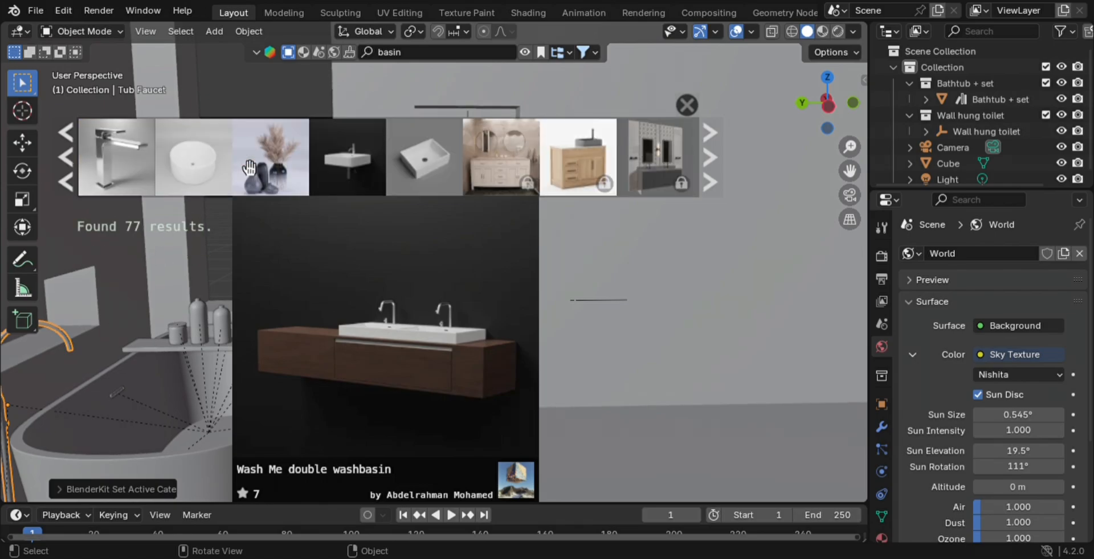
{"action": "scroll", "coordinate": [249, 168], "scroll_direction": "up", "scroll_amount": 3}
Step: Clear the search text, browse the bathroom assets and place the Bathroom cabinet with sink on the wall beside the toilet
{"action": "left_click", "coordinate": [432, 57]}
{"action": "key", "text": "BackSpace"}
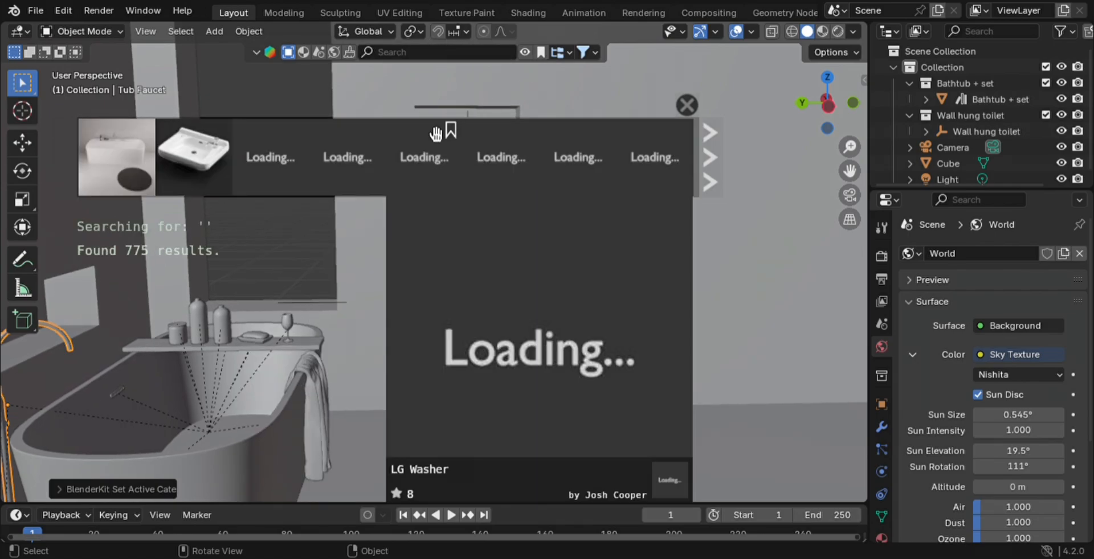
{"action": "scroll", "coordinate": [390, 167], "scroll_direction": "down", "scroll_amount": 10}
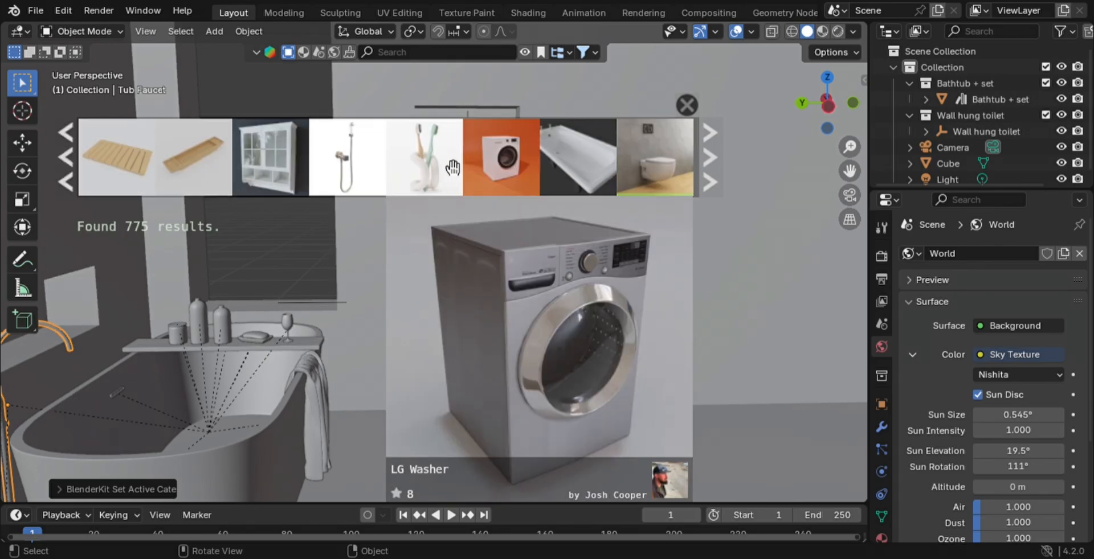
{"action": "scroll", "coordinate": [453, 167], "scroll_direction": "down", "scroll_amount": 15}
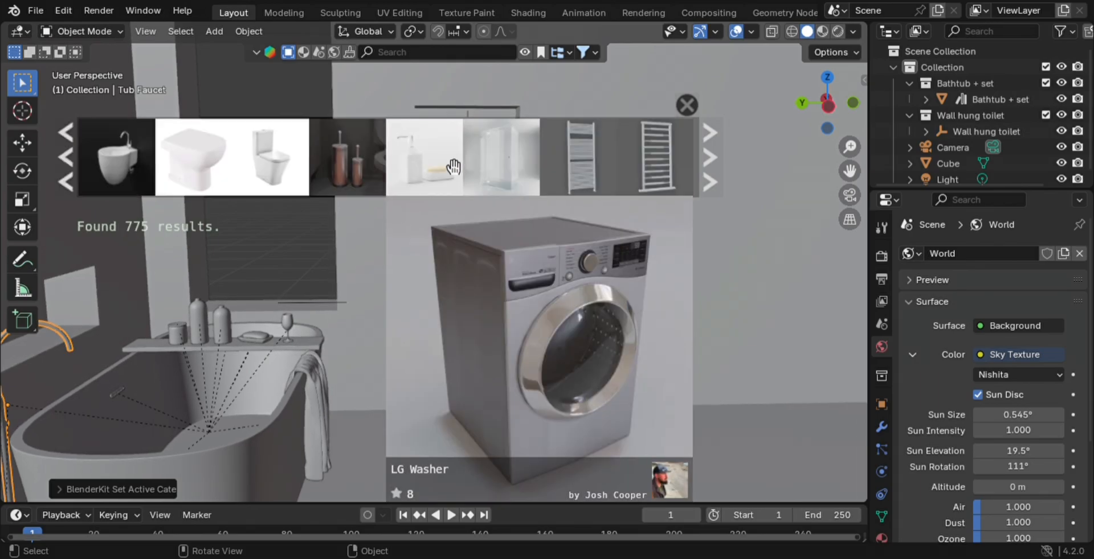
{"action": "scroll", "coordinate": [453, 168], "scroll_direction": "down", "scroll_amount": 10}
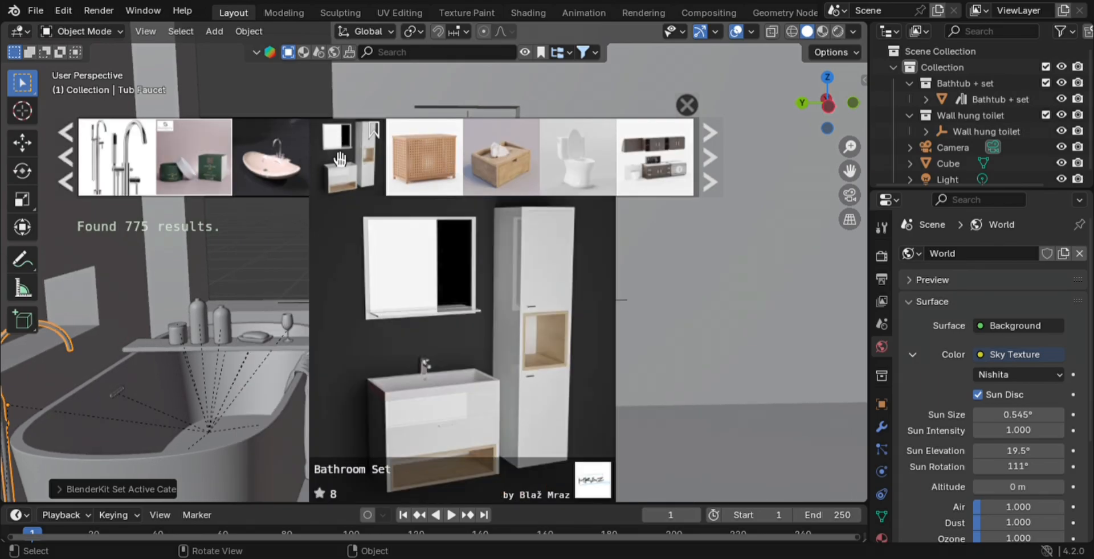
{"action": "scroll", "coordinate": [410, 170], "scroll_direction": "down", "scroll_amount": 12}
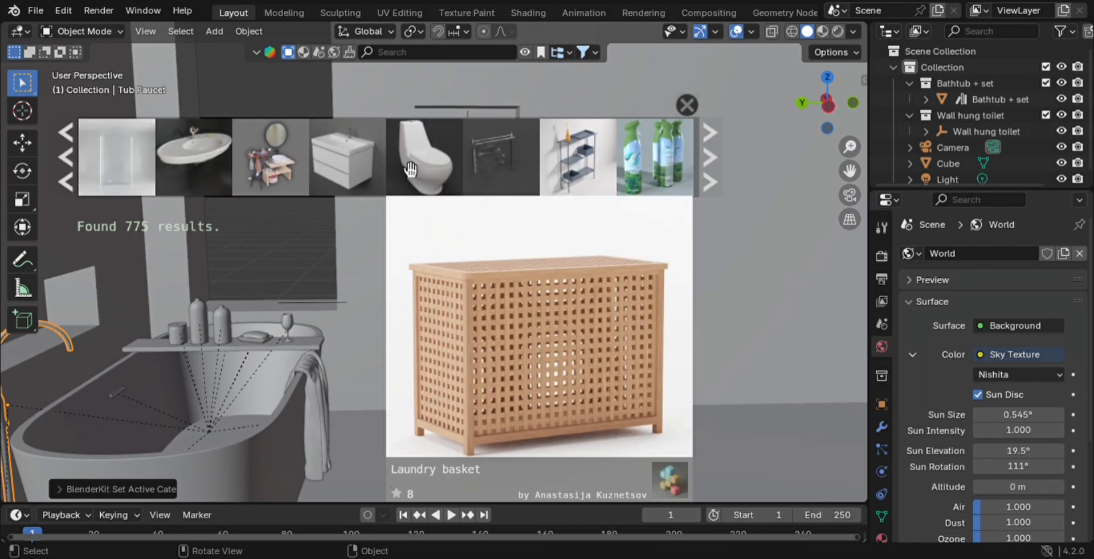
{"action": "left_click", "coordinate": [520, 174]}
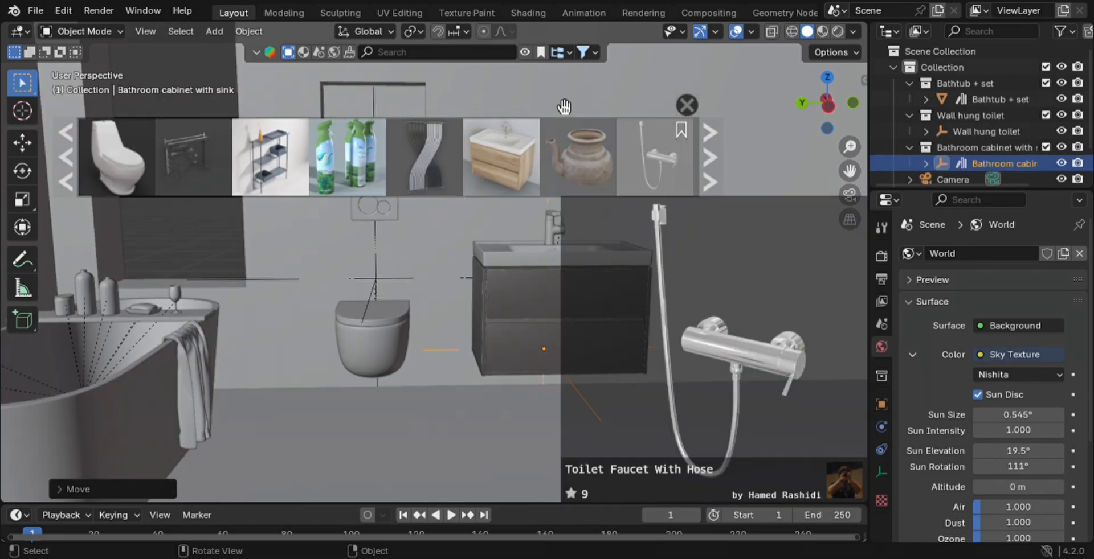
Step: Reset the asset category filter and search BlenderKit for mirror
{"action": "left_click", "coordinate": [557, 52]}
{"action": "left_click", "coordinate": [517, 83]}
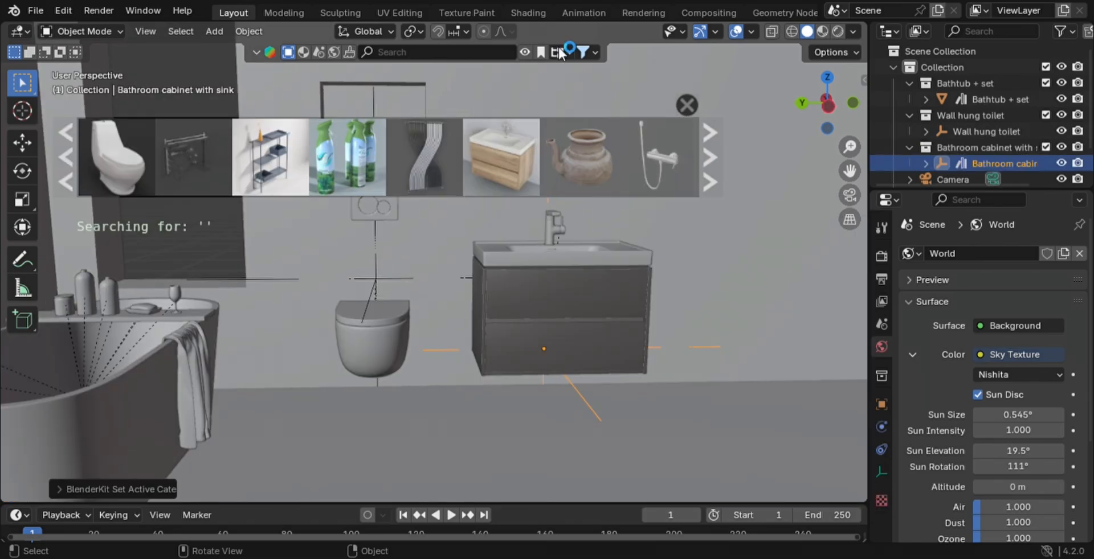
{"action": "left_click", "coordinate": [439, 57]}
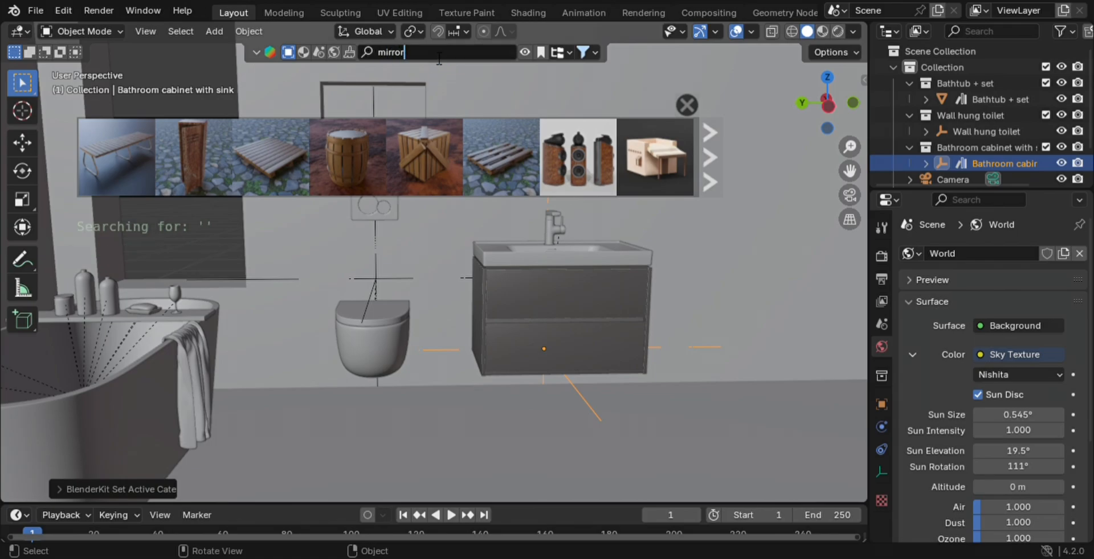
{"action": "key", "text": "Return"}
Step: Browse the mirror models, place the round Mirror Stockholm IKEA on the wall above the sink cabinet, and resize it
{"action": "mouse_move", "coordinate": [360, 164]}
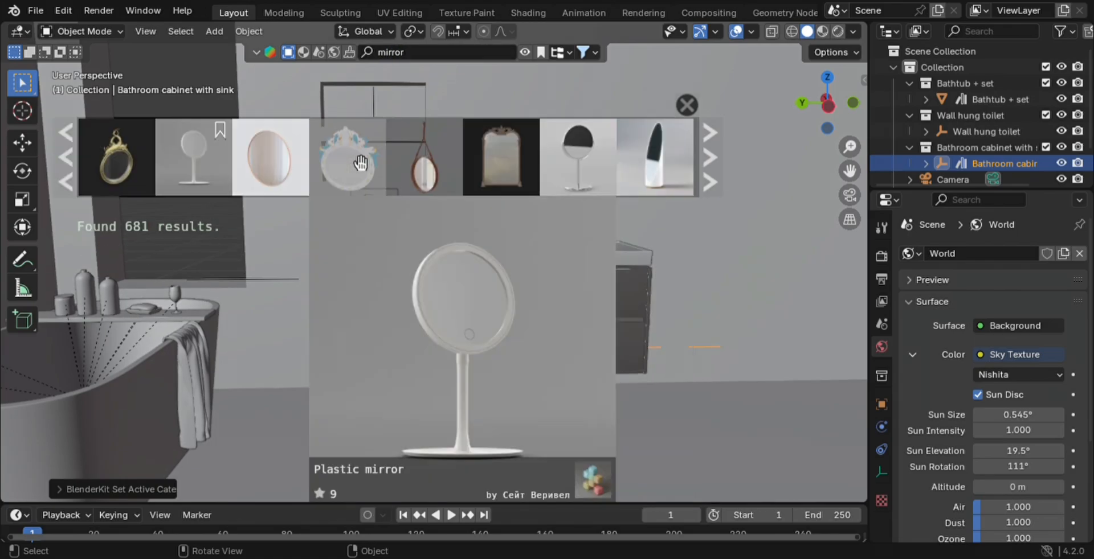
{"action": "scroll", "coordinate": [360, 163], "scroll_direction": "down", "scroll_amount": 3}
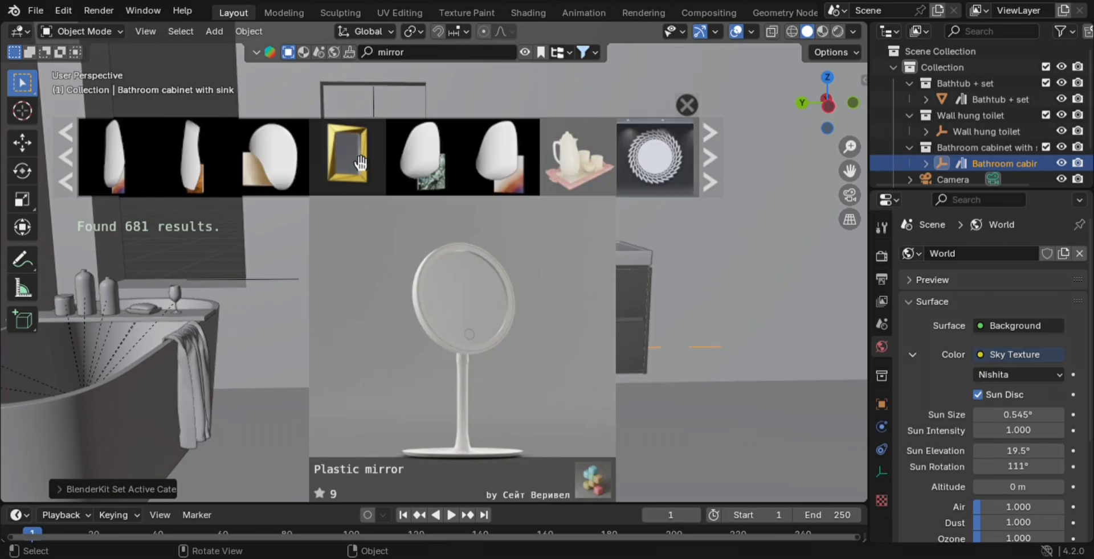
{"action": "scroll", "coordinate": [360, 164], "scroll_direction": "down", "scroll_amount": 5}
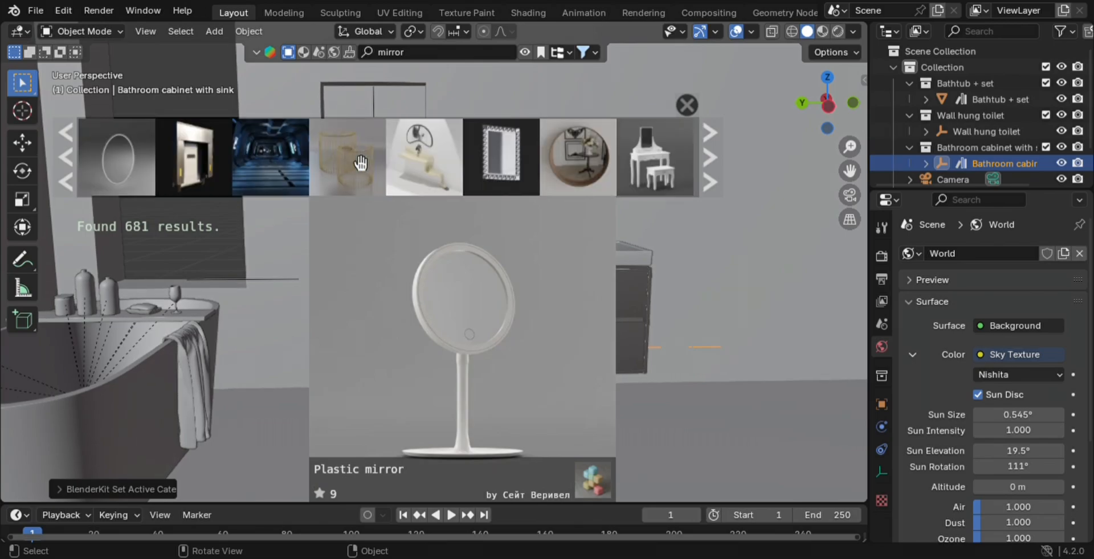
{"action": "scroll", "coordinate": [360, 164], "scroll_direction": "down", "scroll_amount": 3}
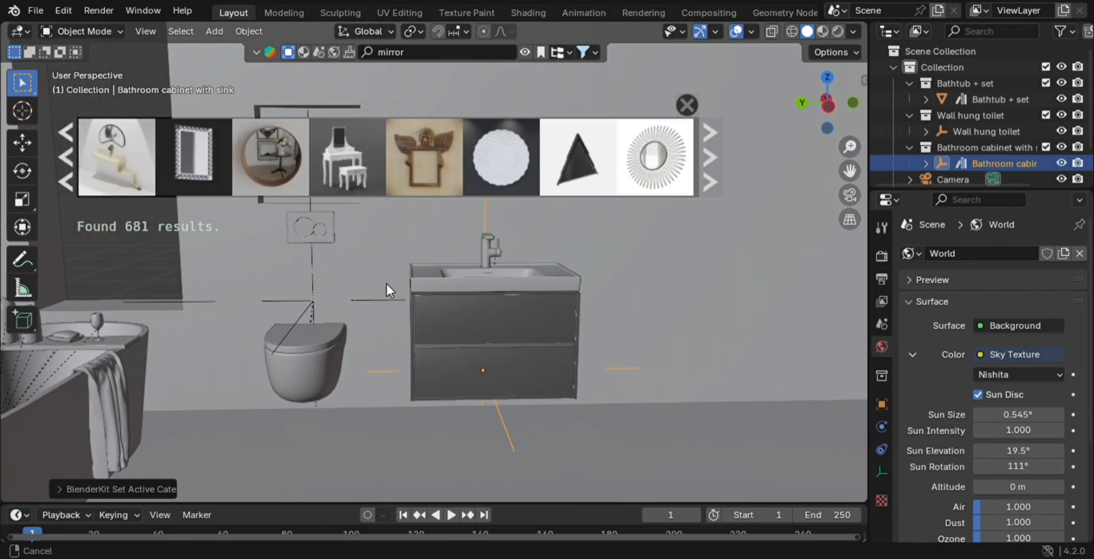
{"action": "middle_click_drag", "start_coordinate": [385, 282], "coordinate": [306, 329], "text": "shift"}
{"action": "left_click_drag", "start_coordinate": [271, 160], "coordinate": [410, 230]}
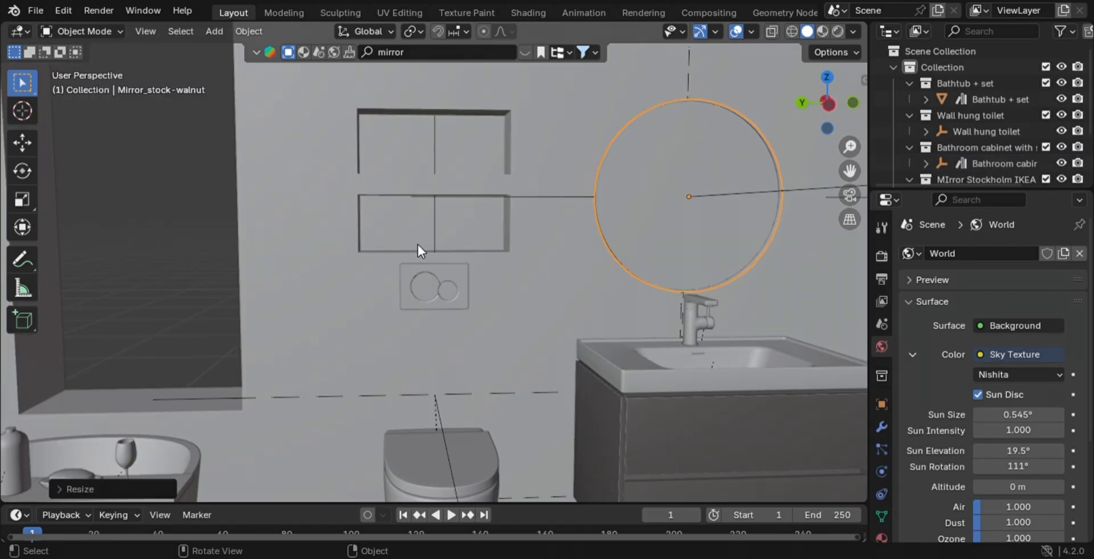
Step: Search BlenderKit for window, place the Simple Window (Easy Editable) at the wall opening, and close the asset results
{"action": "middle_click_drag", "start_coordinate": [488, 247], "coordinate": [637, 156]}
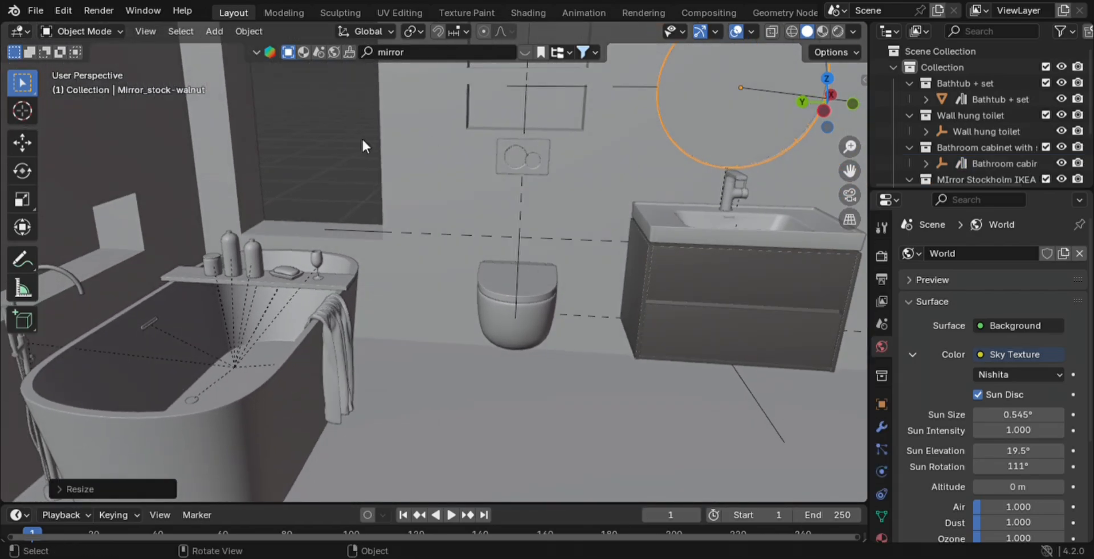
{"action": "left_click", "coordinate": [435, 54]}
{"action": "type", "text": "window"}
{"action": "key", "text": "Return"}
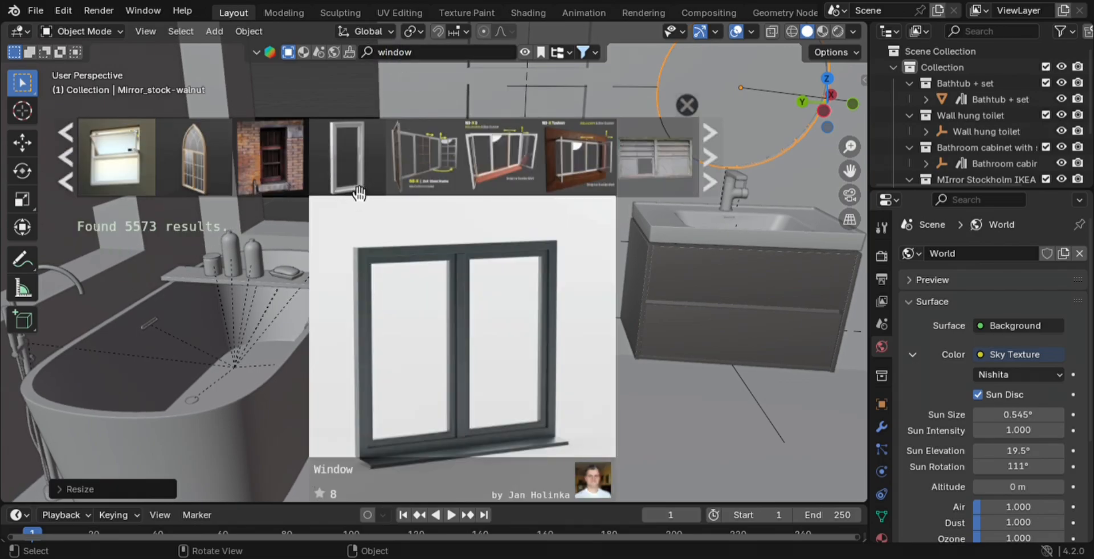
{"action": "left_click_drag", "start_coordinate": [356, 181], "coordinate": [261, 223]}
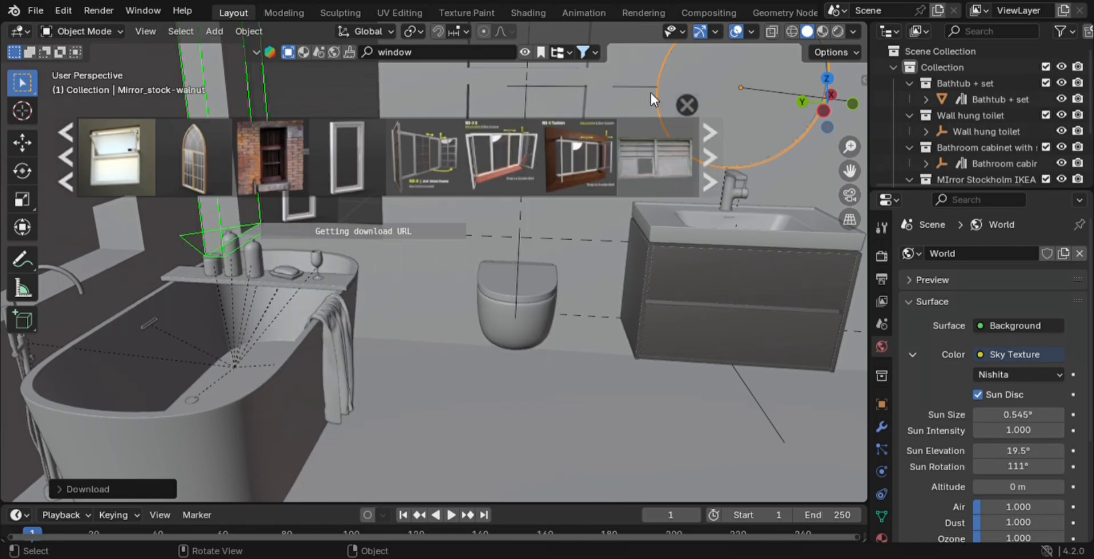
{"action": "left_click", "coordinate": [688, 107]}
Step: Select the Simple Window's parent object and display the scene in a top wireframe view
{"action": "scroll", "coordinate": [302, 222], "scroll_direction": "down", "scroll_amount": 3}
{"action": "scroll", "coordinate": [435, 156], "scroll_direction": "up", "scroll_amount": 3}
{"action": "key", "text": "KP_7"}
{"action": "scroll", "coordinate": [969, 115], "scroll_direction": "down", "scroll_amount": 4}
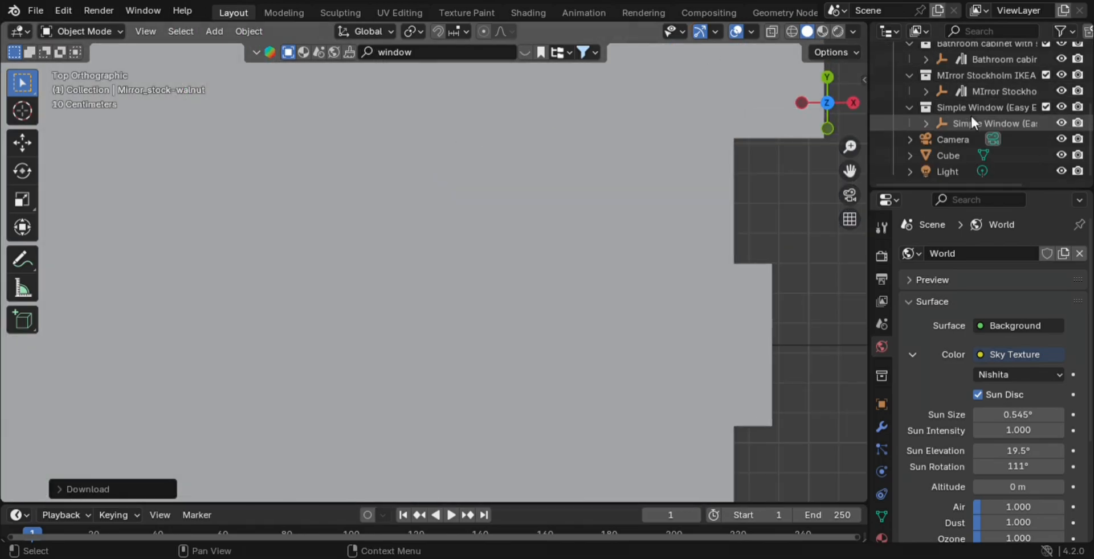
{"action": "left_click", "coordinate": [970, 122]}
{"action": "key", "text": "shift+z"}
{"action": "scroll", "coordinate": [539, 285], "scroll_direction": "up", "scroll_amount": 3}
{"action": "key", "text": "r"}
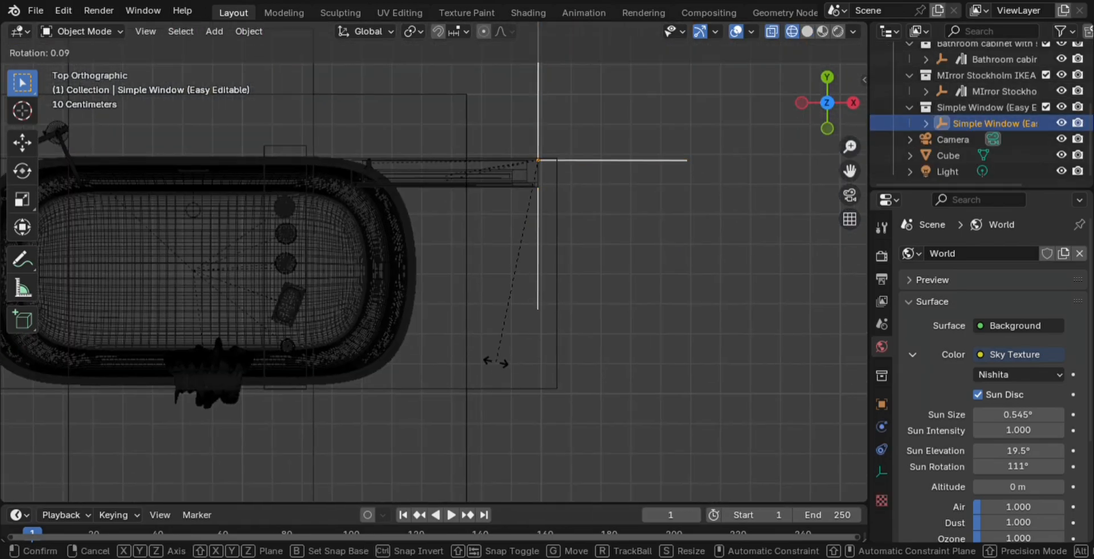
{"action": "key", "text": "z"}
{"action": "key", "text": "Escape"}
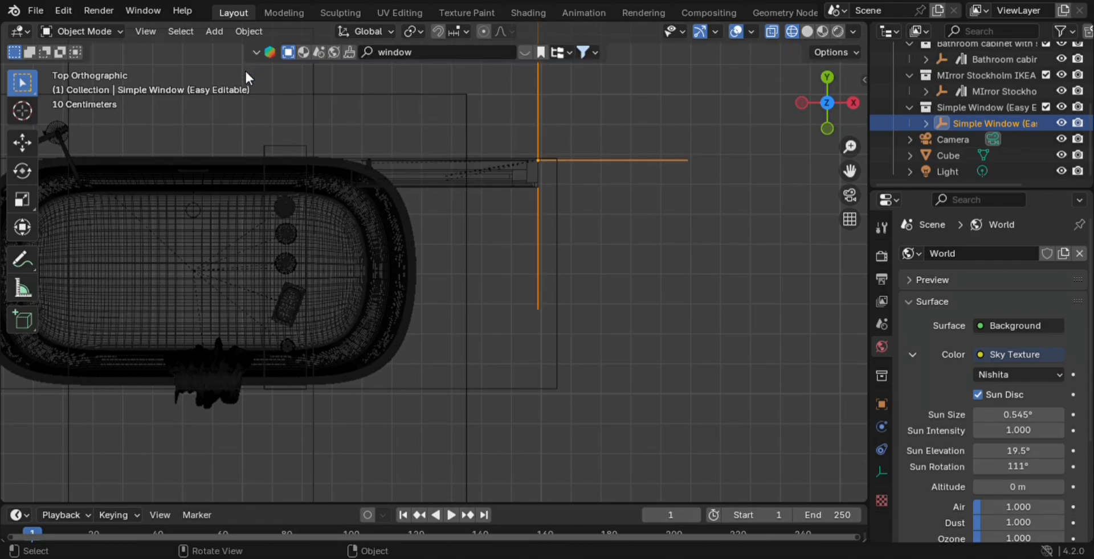
Step: Rotate the window 90° about the Z axis
{"action": "type", "text": "rz90"}
{"action": "key", "text": "Return"}
{"action": "middle_click_drag", "start_coordinate": [623, 189], "coordinate": [523, 173], "text": "shift"}
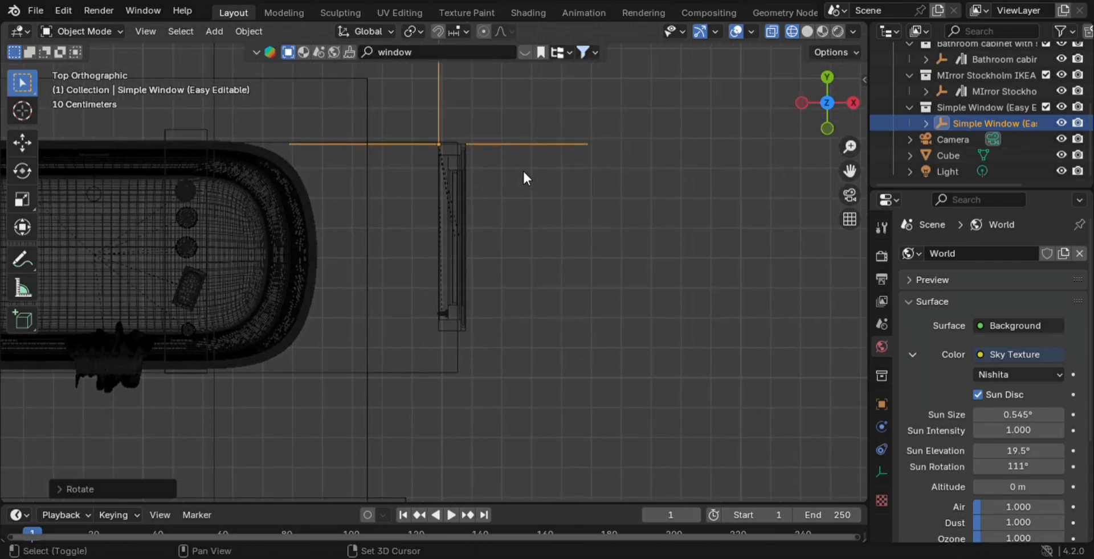
Step: Move the window along the Y and X axes to line up its corner with the wall opening
{"action": "key", "text": "g"}
{"action": "key", "text": "y"}
{"action": "left_click", "coordinate": [492, 223]}
{"action": "key", "text": "g"}
{"action": "key", "text": "y"}
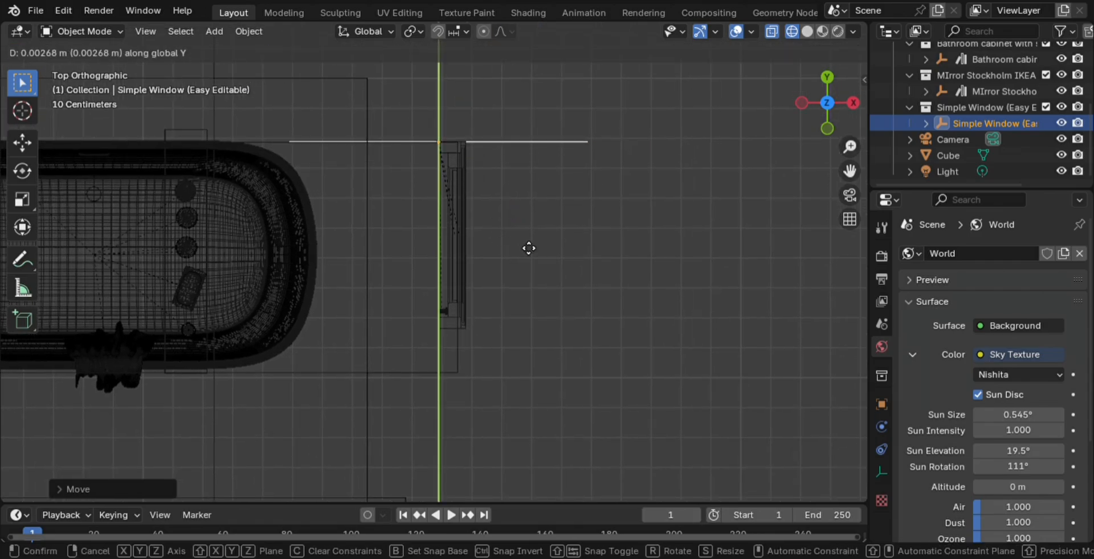
{"action": "key", "text": "x"}
{"action": "left_click", "coordinate": [485, 251]}
Step: Scale the window by about 1.23 along Y to span the wall opening and show the scene in Material Preview shading
{"action": "key", "text": "s"}
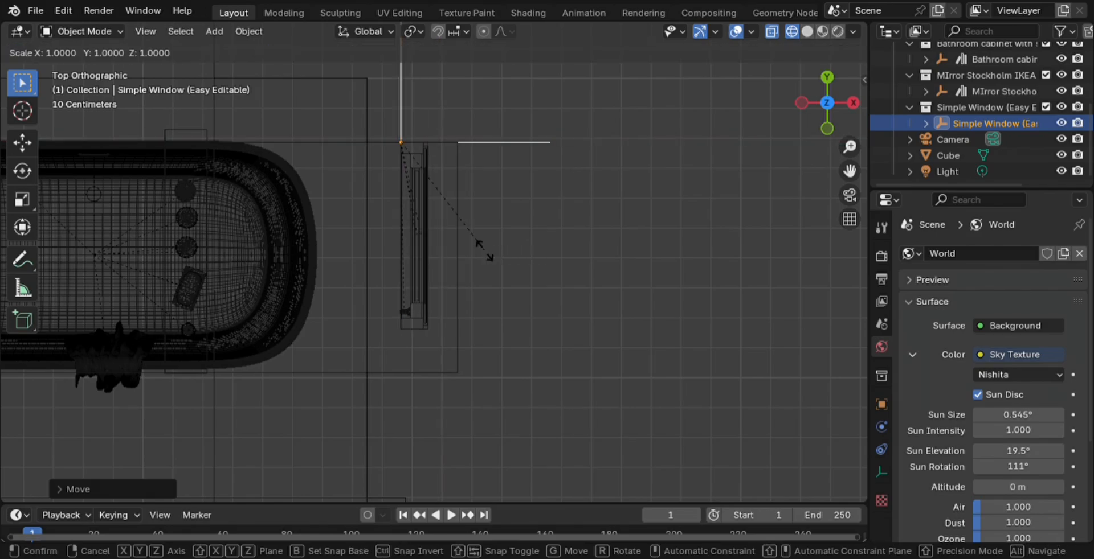
{"action": "key", "text": "x"}
{"action": "key", "text": "Escape"}
{"action": "key", "text": "s"}
{"action": "key", "text": "y"}
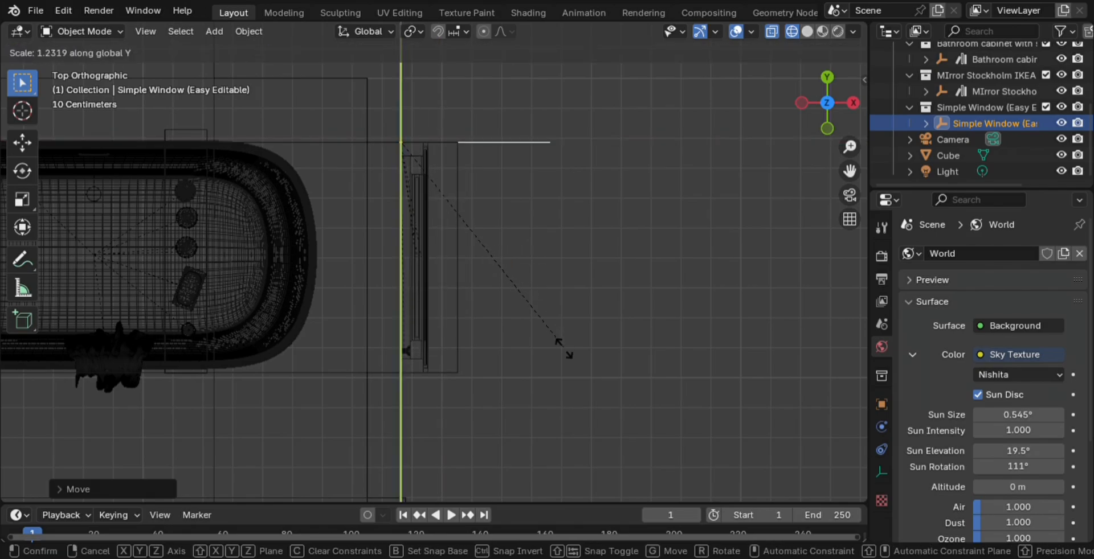
{"action": "left_click", "coordinate": [564, 347]}
{"action": "mouse_move", "coordinate": [564, 348]}
{"action": "middle_mouse_down"}
{"action": "mouse_move", "coordinate": [626, 281]}
{"action": "mouse_move", "coordinate": [587, 141]}
{"action": "middle_mouse_up"}
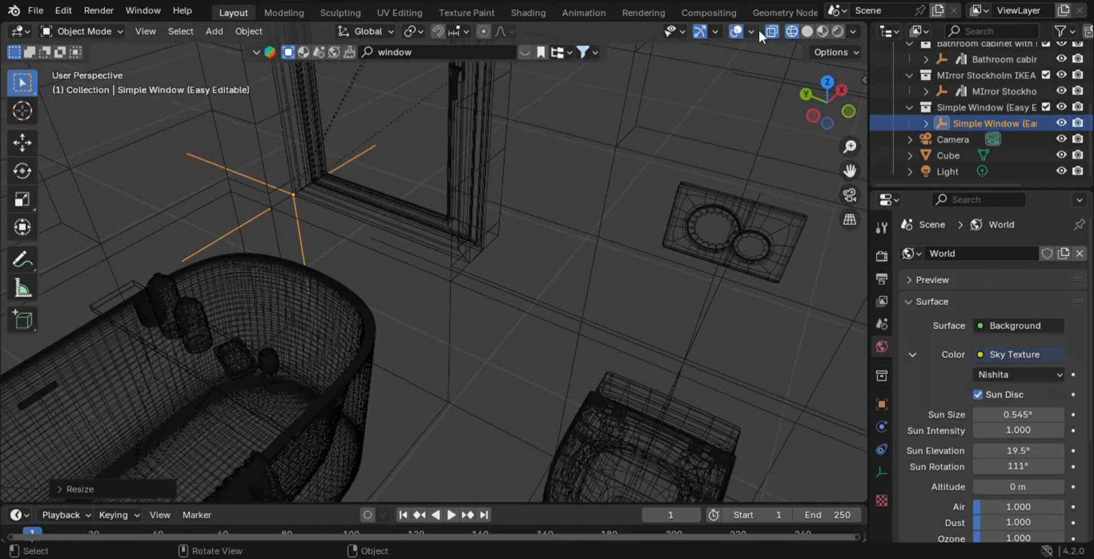
{"action": "key", "text": "shift+z"}
{"action": "middle_click_drag", "start_coordinate": [497, 172], "coordinate": [530, 293]}
{"action": "scroll", "coordinate": [447, 285], "scroll_direction": "up", "scroll_amount": 3}
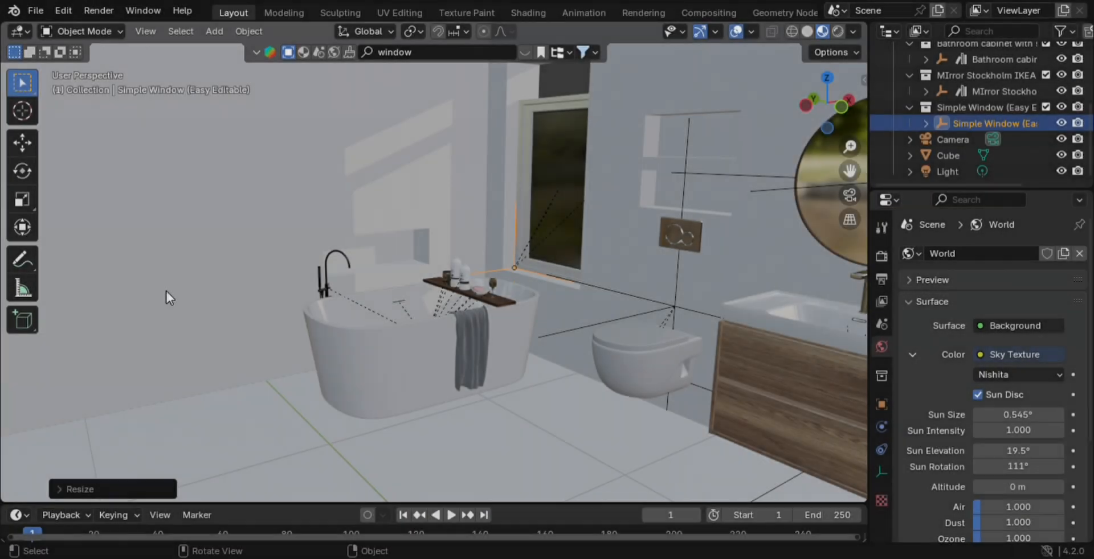
Step: Edit the room cube and select its floor faces by similar normal, excluding the wall niche ledges and window sill
{"action": "left_click", "coordinate": [168, 296]}
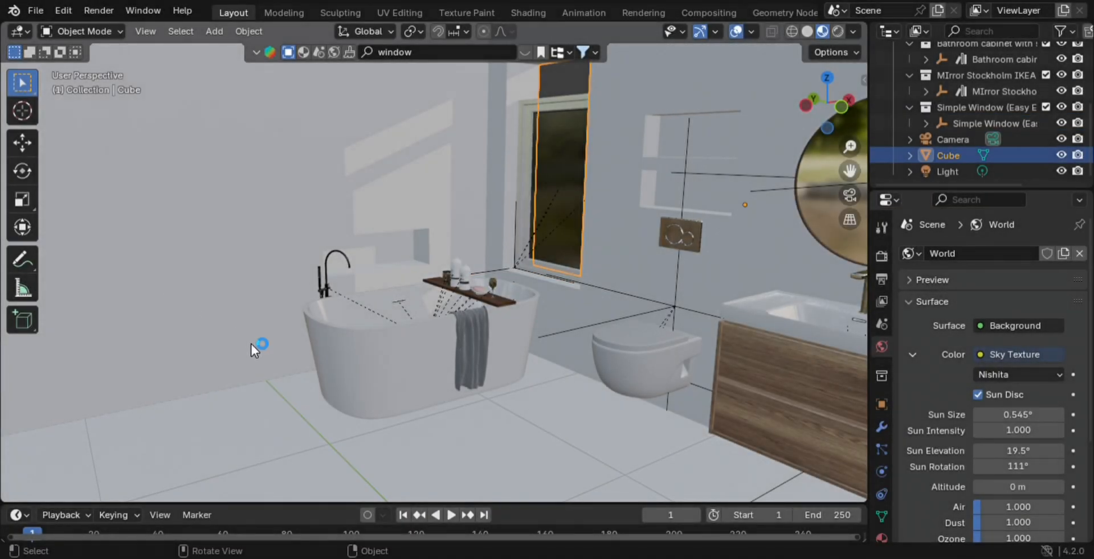
{"action": "key", "text": "Tab"}
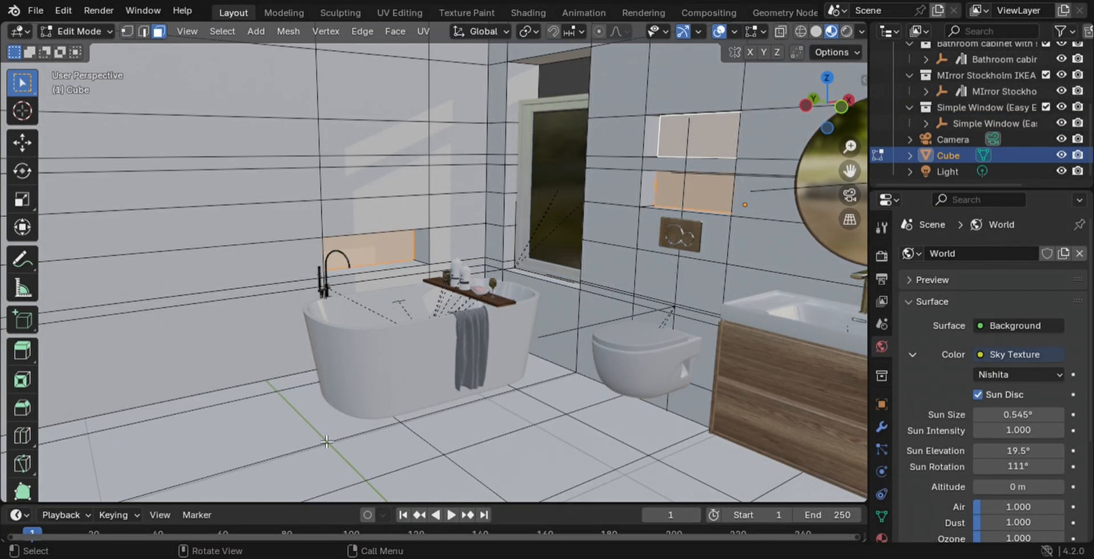
{"action": "middle_click_drag", "start_coordinate": [326, 442], "coordinate": [293, 477]}
{"action": "left_click", "coordinate": [293, 477]}
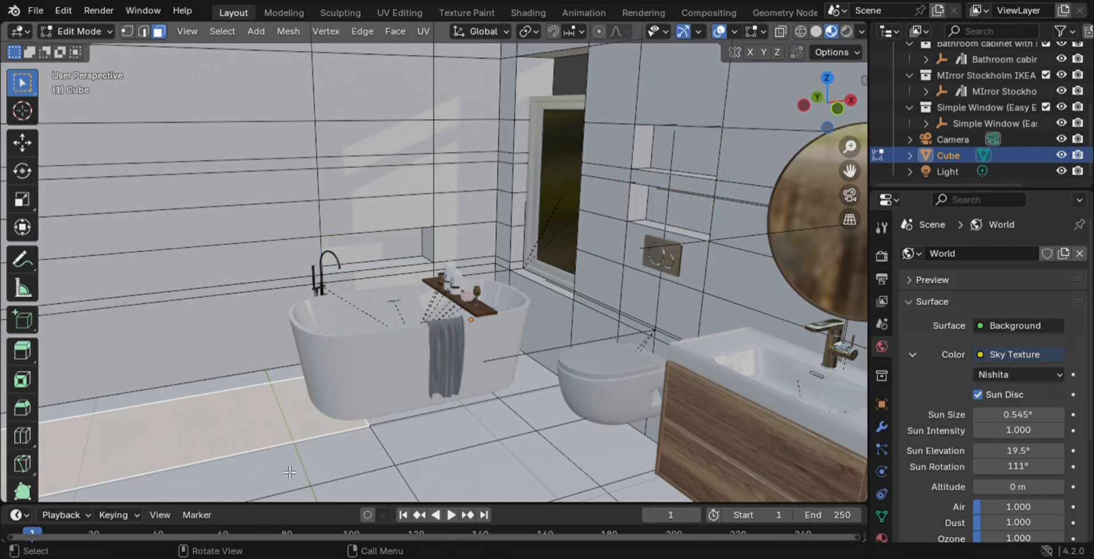
{"action": "key", "text": "shift+g"}
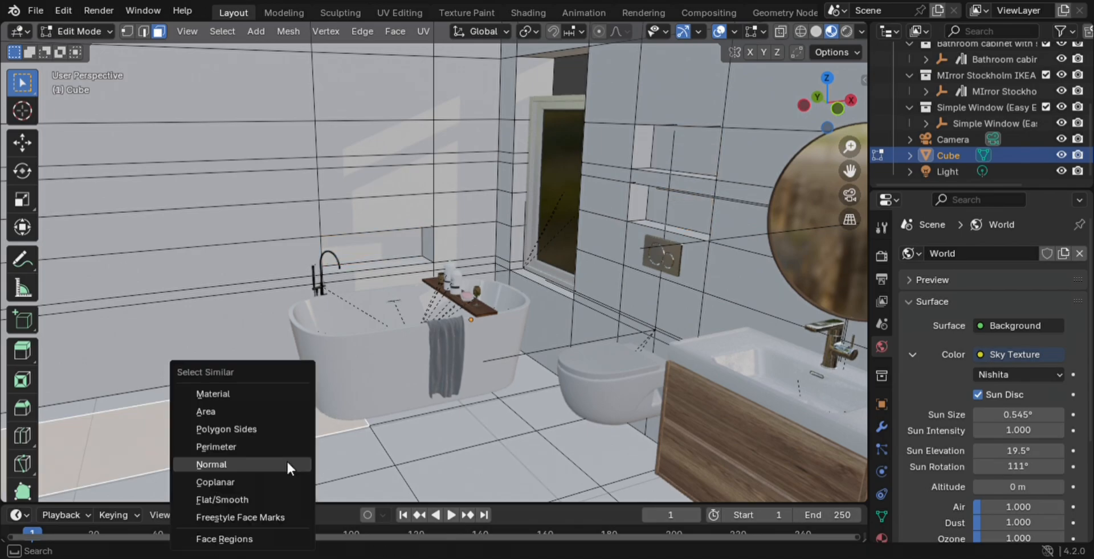
{"action": "left_click", "coordinate": [268, 464]}
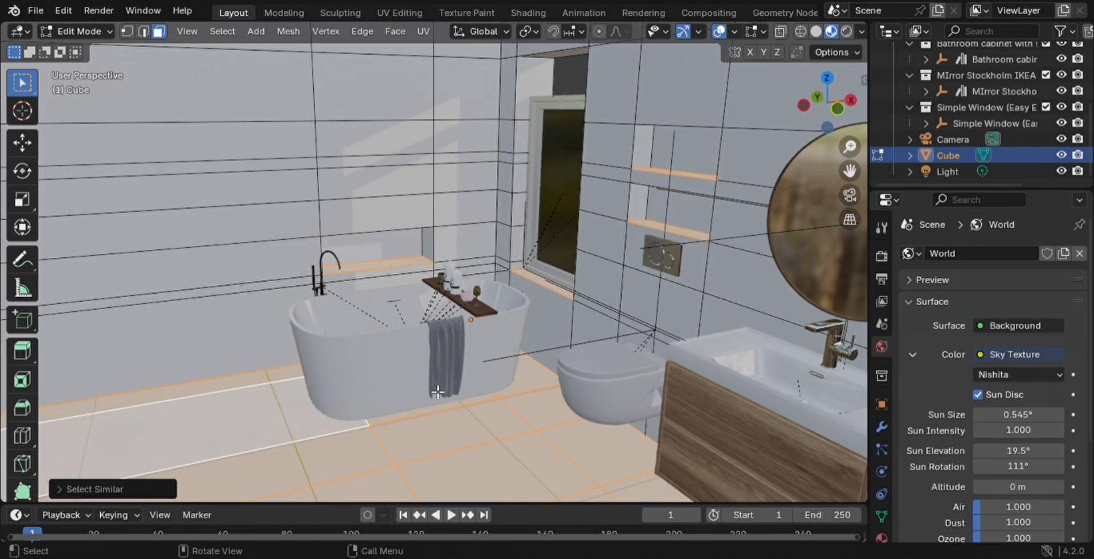
{"action": "left_click", "coordinate": [401, 262], "text": "shift"}
{"action": "left_click", "coordinate": [399, 259], "text": "shift"}
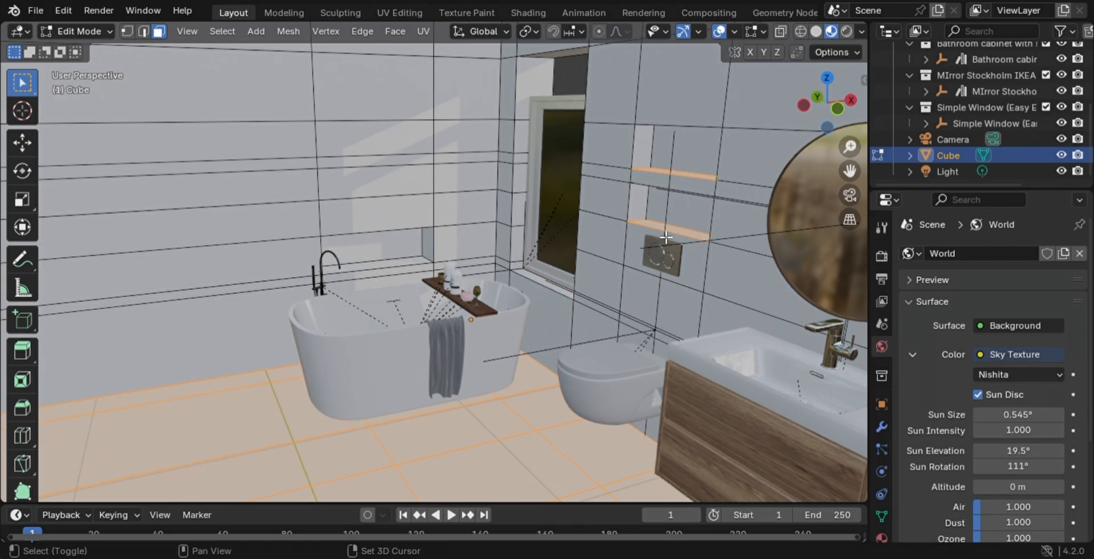
{"action": "left_click", "coordinate": [672, 219], "text": "shift"}
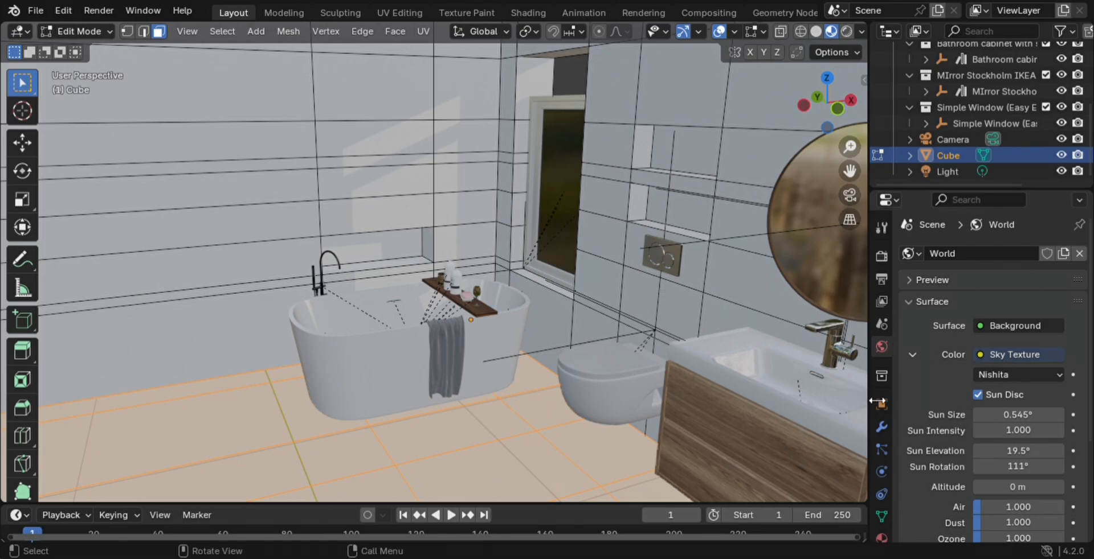
Step: Add a second material slot to the room with a new material, assign it to the selected floor faces, and leave Edit Mode
{"action": "scroll", "coordinate": [881, 433], "scroll_direction": "down", "scroll_amount": 3}
{"action": "left_click", "coordinate": [883, 496]}
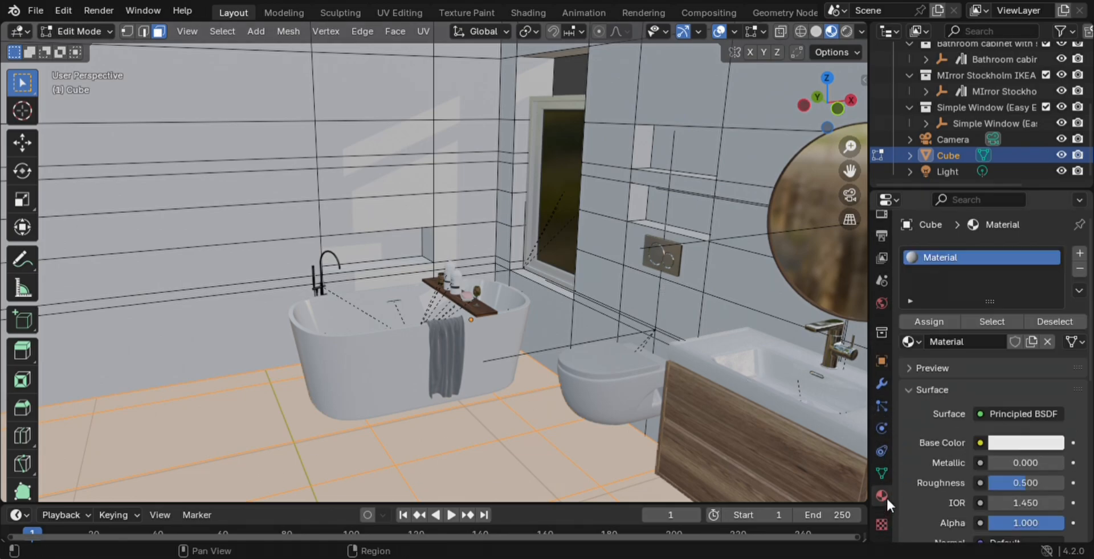
{"action": "left_click", "coordinate": [1079, 254]}
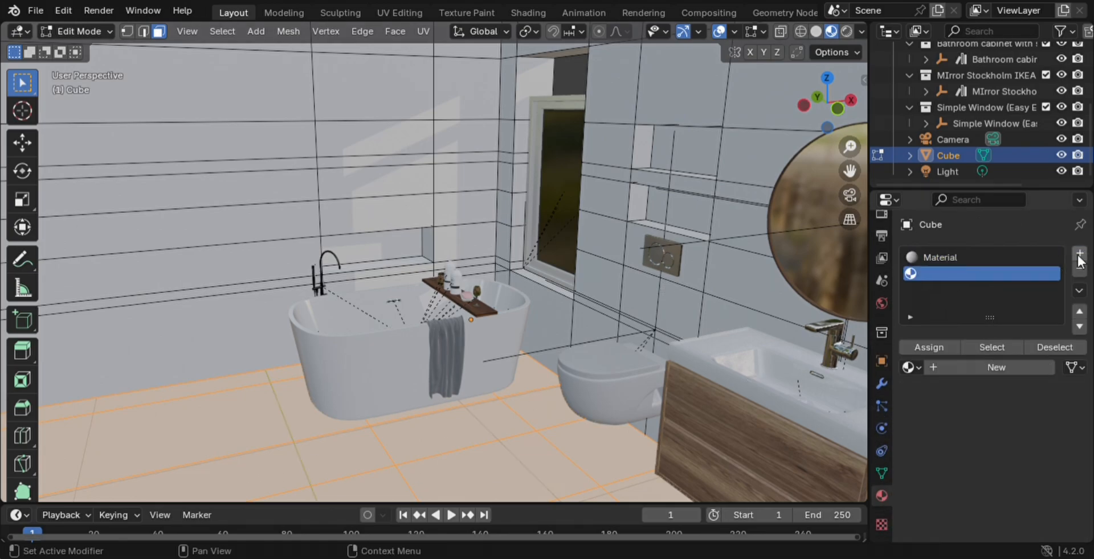
{"action": "left_click", "coordinate": [952, 370]}
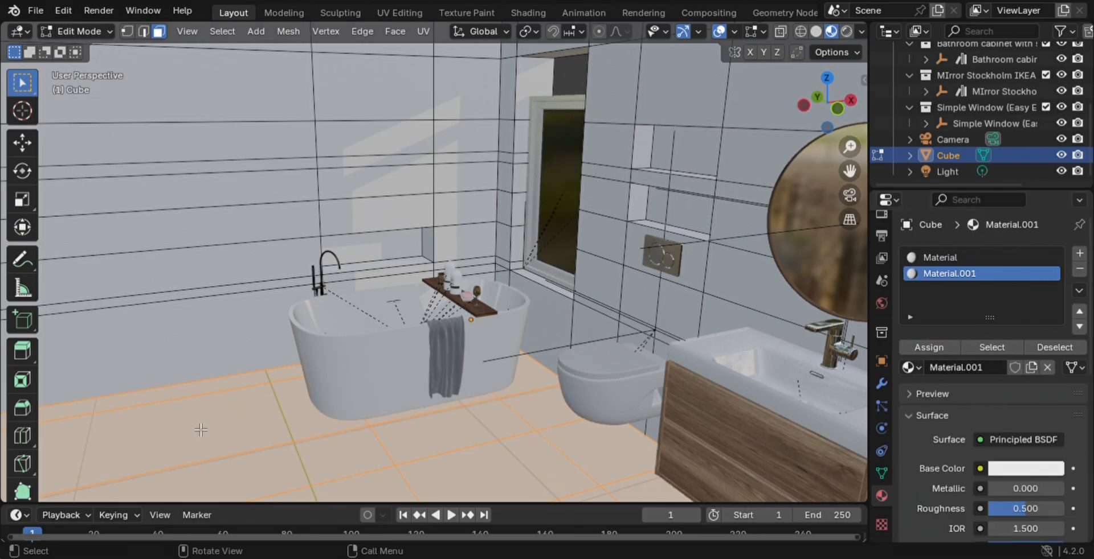
{"action": "key", "text": "Tab"}
Step: Search the BlenderKit materials for floor tiles
{"action": "left_click", "coordinate": [305, 52]}
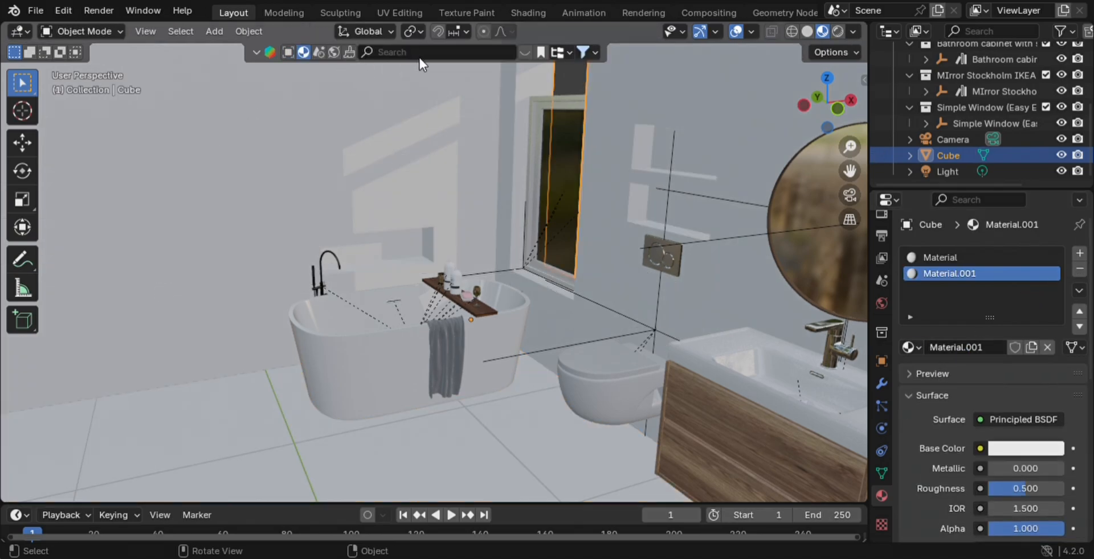
{"action": "left_click", "coordinate": [427, 57]}
{"action": "type", "text": "floor tiles"}
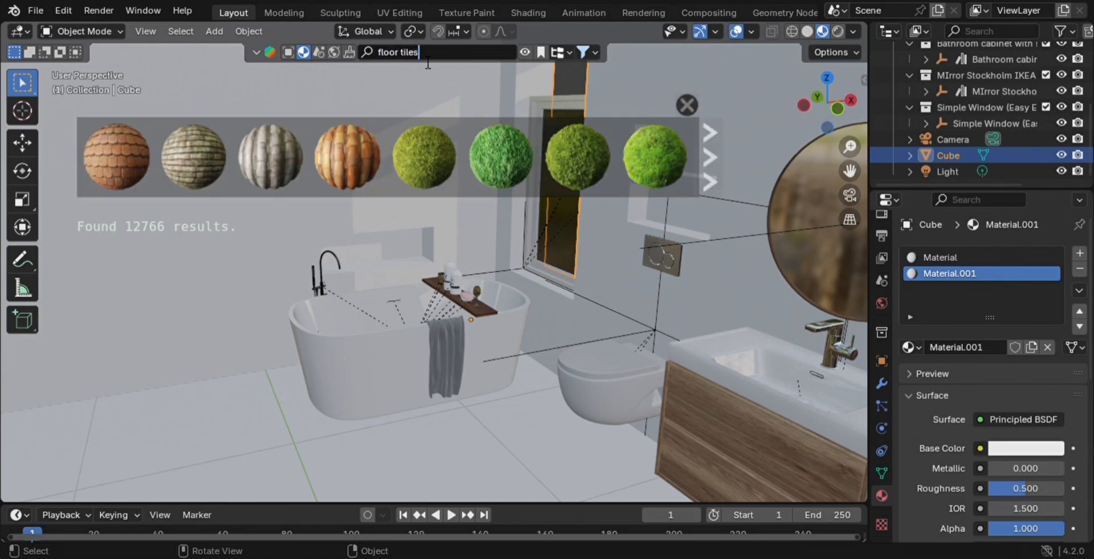
{"action": "key", "text": "Return"}
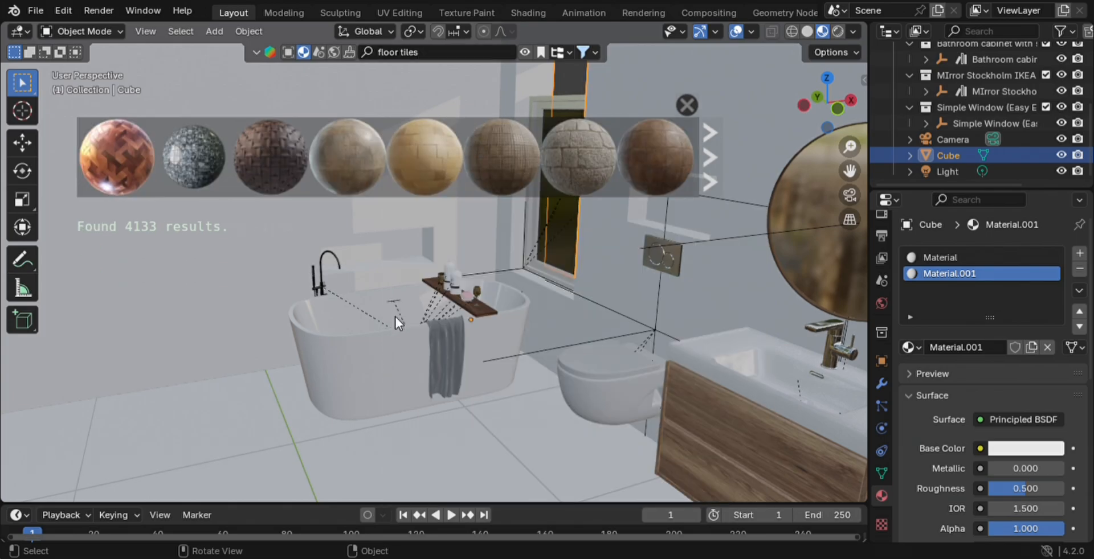
{"action": "key", "text": "Tab"}
{"action": "key", "text": "Tab"}
Step: Browse the tile materials and apply the Floor Tiling material to the room's floor
{"action": "mouse_move", "coordinate": [404, 188]}
{"action": "scroll", "coordinate": [404, 188], "scroll_direction": "down", "scroll_amount": 10}
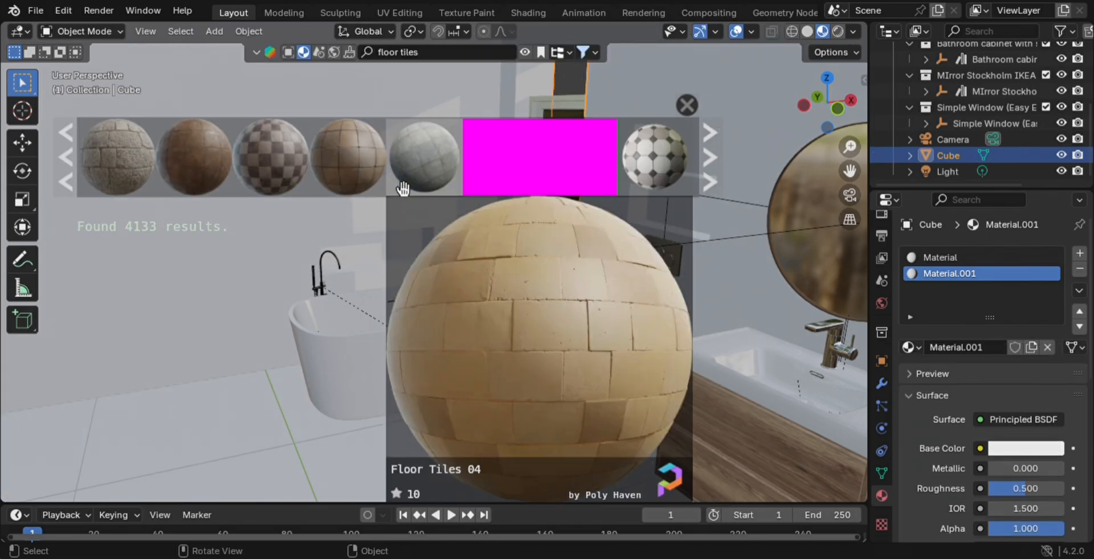
{"action": "scroll", "coordinate": [403, 188], "scroll_direction": "down", "scroll_amount": 5}
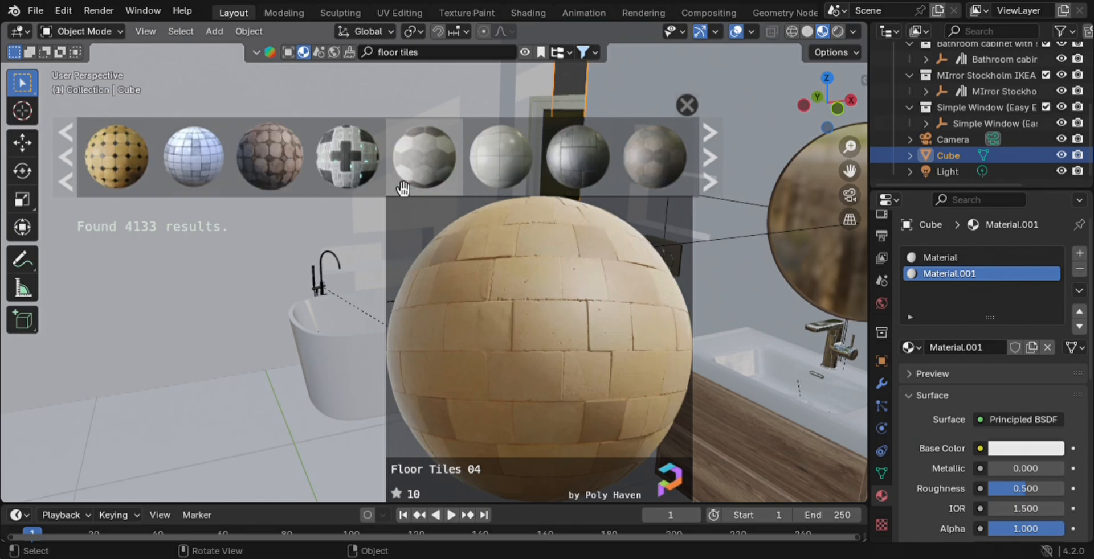
{"action": "scroll", "coordinate": [403, 188], "scroll_direction": "down", "scroll_amount": 3}
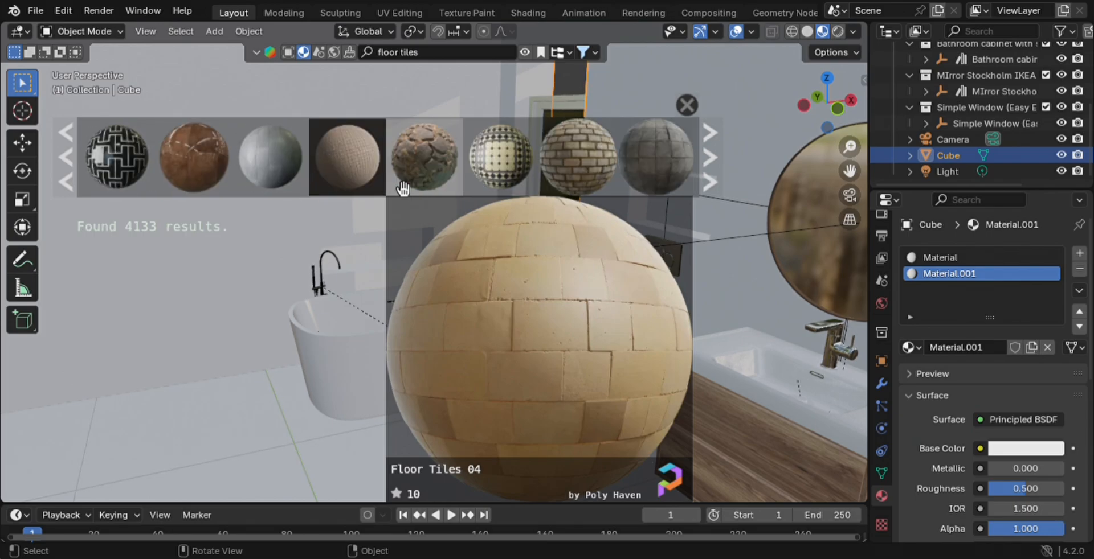
{"action": "scroll", "coordinate": [403, 188], "scroll_direction": "down", "scroll_amount": 3}
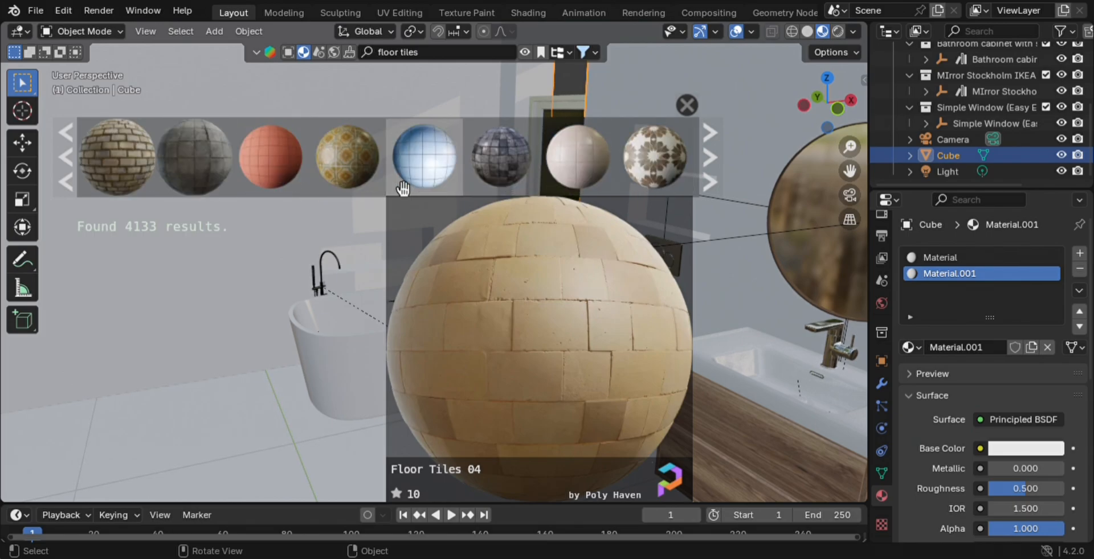
{"action": "scroll", "coordinate": [403, 188], "scroll_direction": "down", "scroll_amount": 1}
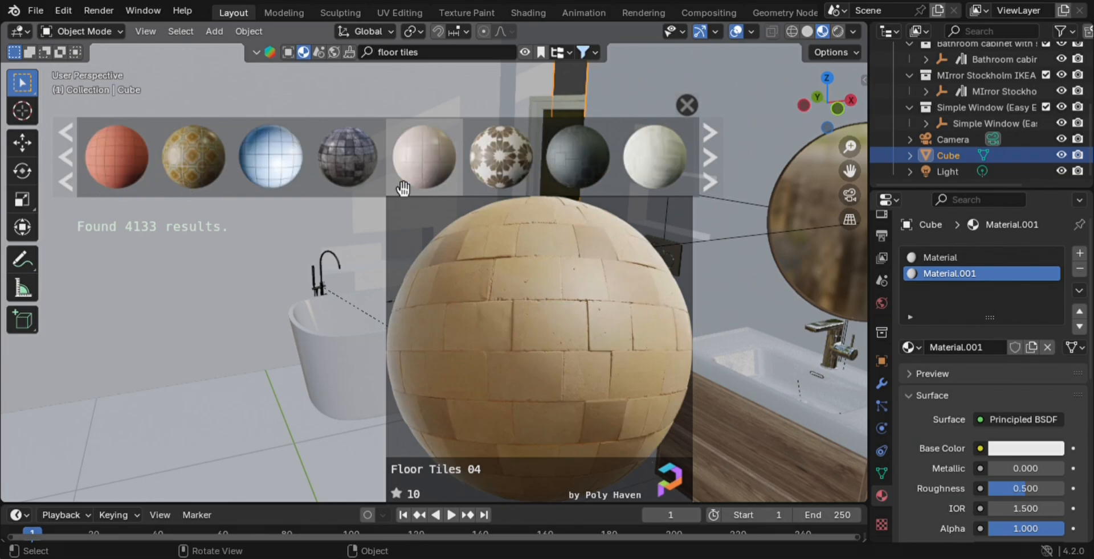
{"action": "scroll", "coordinate": [403, 188], "scroll_direction": "down", "scroll_amount": 4}
{"action": "scroll", "coordinate": [403, 188], "scroll_direction": "up", "scroll_amount": 2}
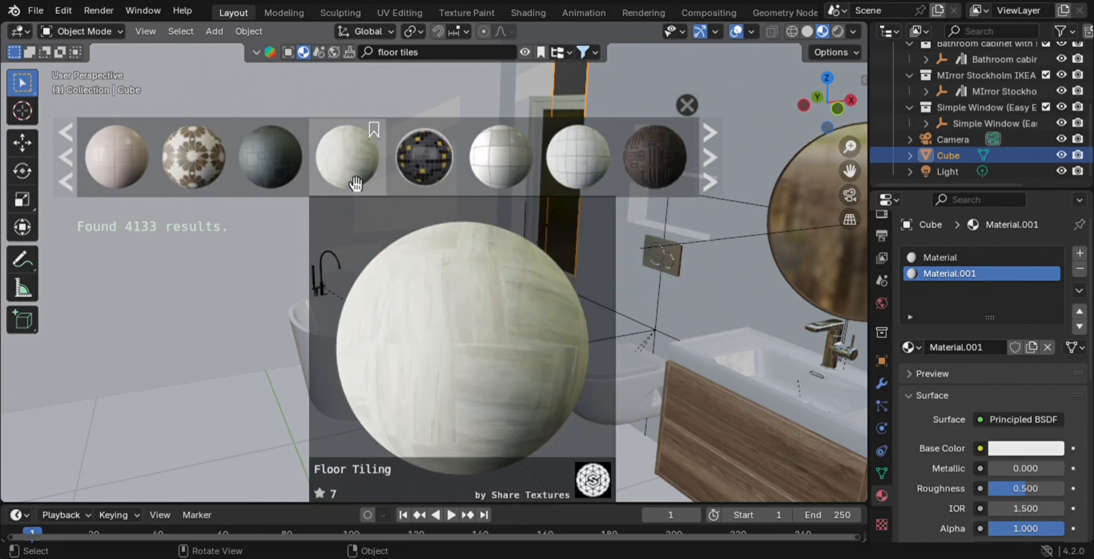
{"action": "left_click_drag", "start_coordinate": [355, 183], "coordinate": [387, 221]}
{"action": "key", "text": "Escape"}
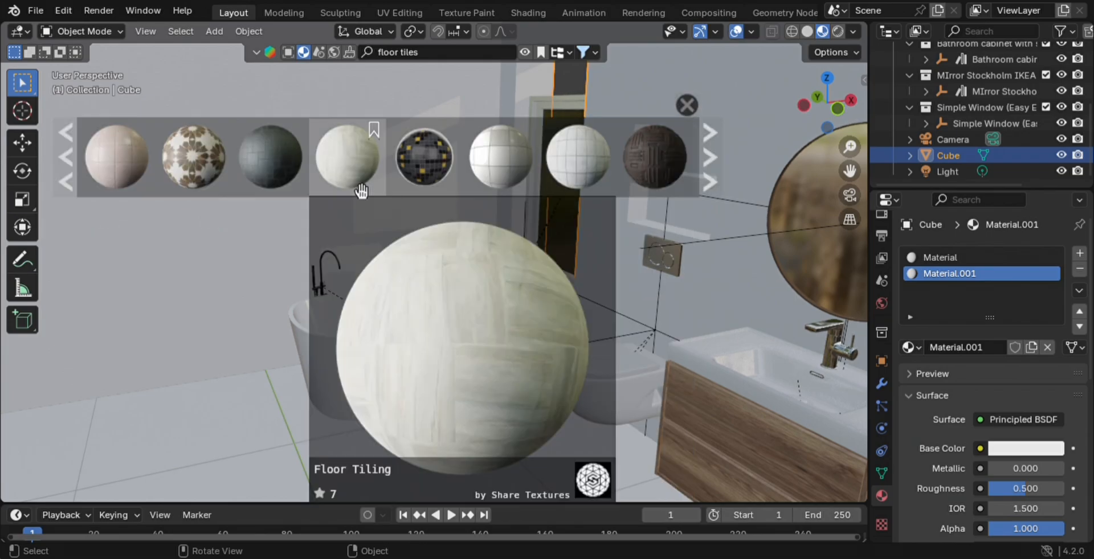
{"action": "key", "text": "Tab"}
{"action": "left_click_drag", "start_coordinate": [365, 188], "coordinate": [295, 426]}
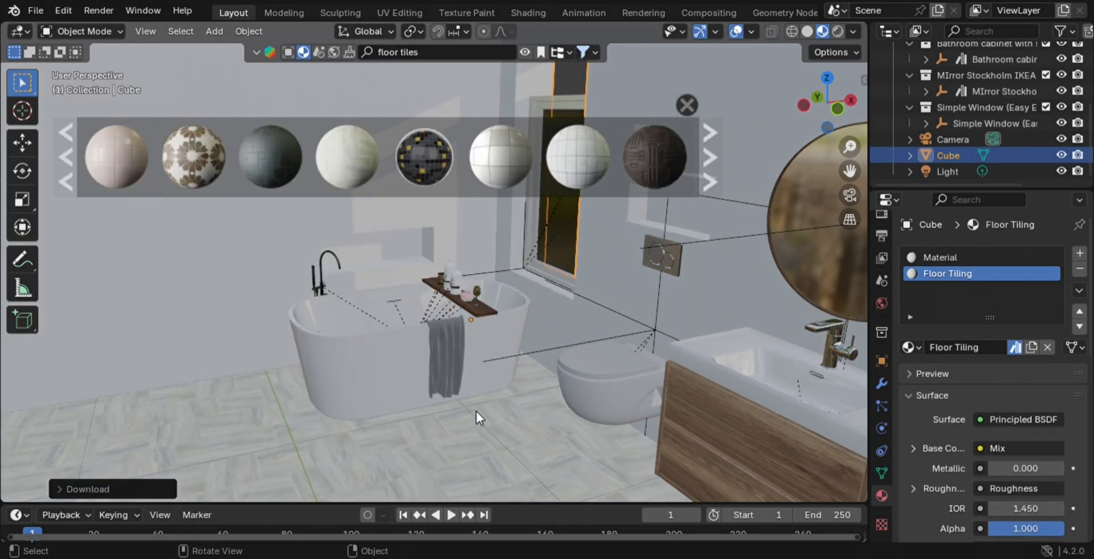
Step: Browse further tile materials and apply White marble floor tiles to the bathroom walls
{"action": "middle_click_drag", "start_coordinate": [475, 409], "coordinate": [432, 347]}
{"action": "middle_click_drag", "start_coordinate": [361, 389], "coordinate": [386, 427], "text": "shift"}
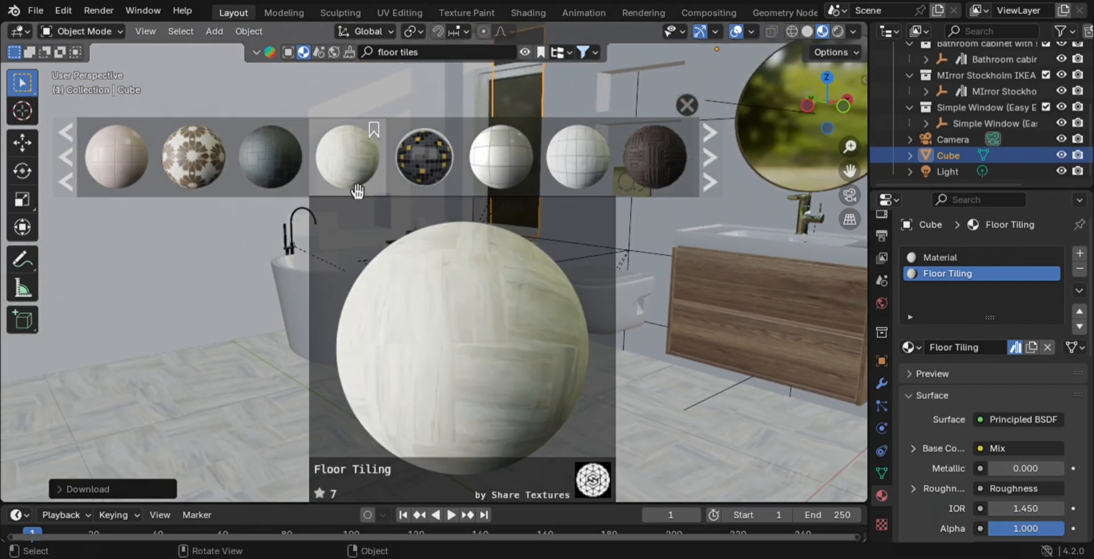
{"action": "scroll", "coordinate": [490, 186], "scroll_direction": "down", "scroll_amount": 1}
{"action": "scroll", "coordinate": [490, 186], "scroll_direction": "down", "scroll_amount": 5}
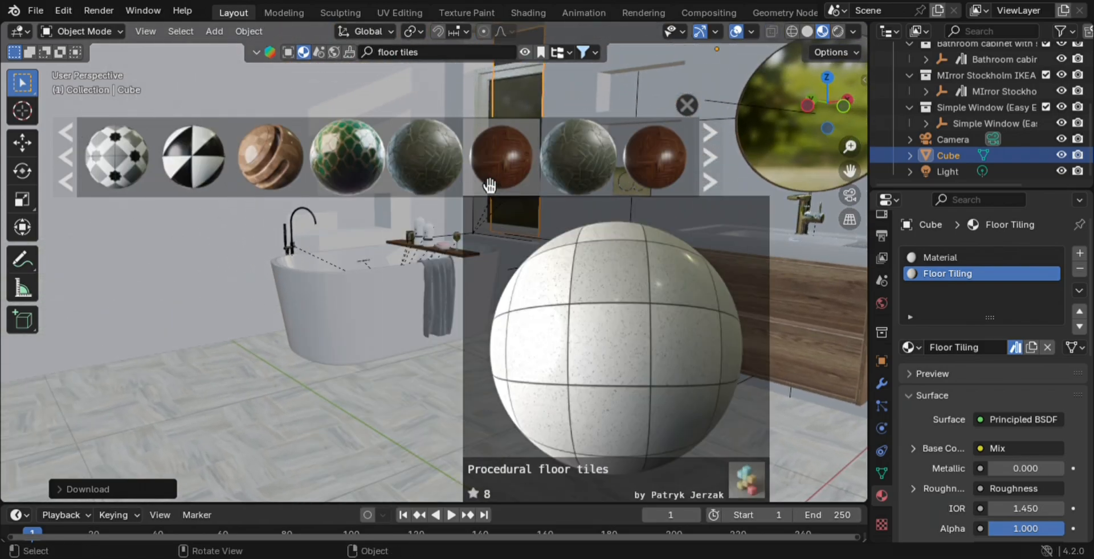
{"action": "scroll", "coordinate": [490, 185], "scroll_direction": "down", "scroll_amount": 3}
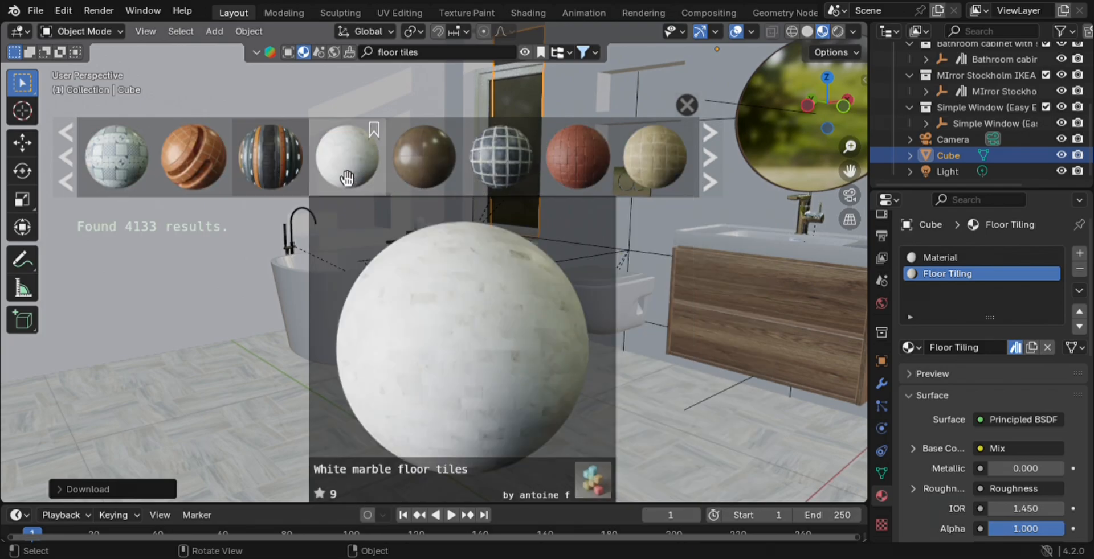
{"action": "left_click_drag", "start_coordinate": [351, 179], "coordinate": [345, 244]}
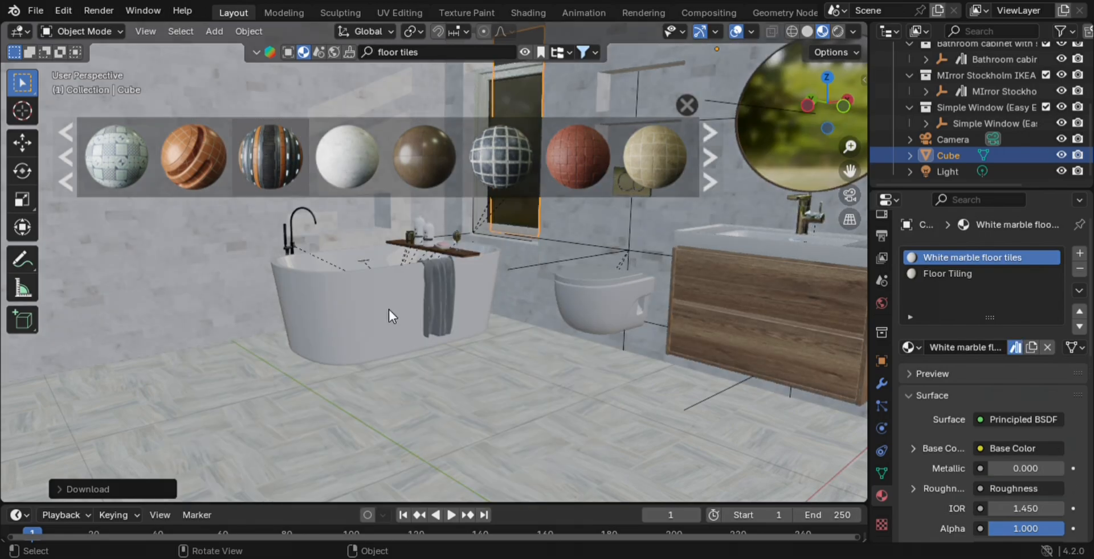
Step: Switch the asset search back to models, close its results, and align the camera to a view facing the bathtub, toilet and sink cabinet
{"action": "middle_click_drag", "start_coordinate": [436, 293], "coordinate": [431, 366]}
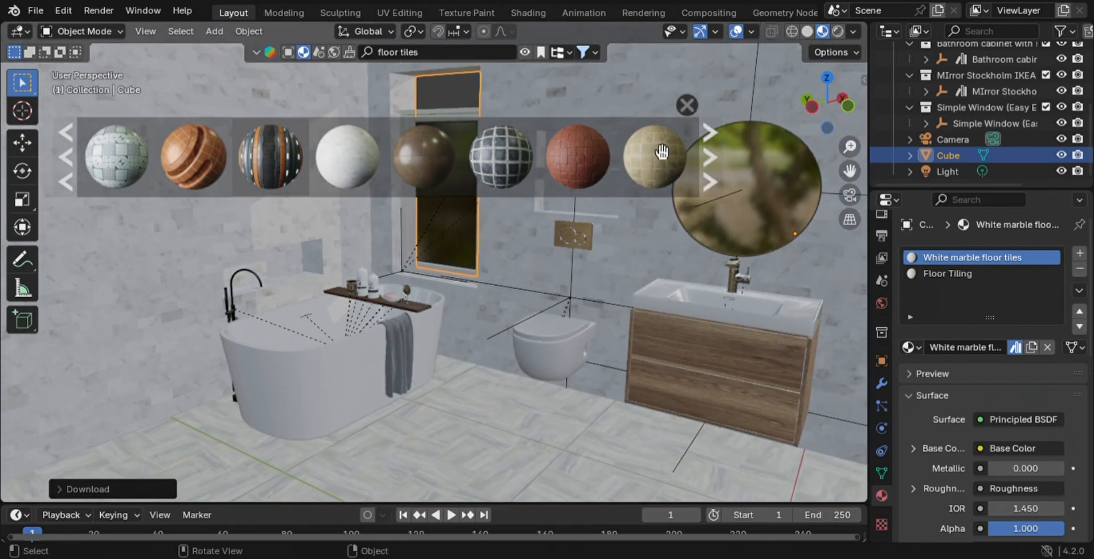
{"action": "middle_click_drag", "start_coordinate": [557, 362], "coordinate": [541, 330], "text": "shift"}
{"action": "scroll", "coordinate": [604, 384], "scroll_direction": "down", "scroll_amount": 6}
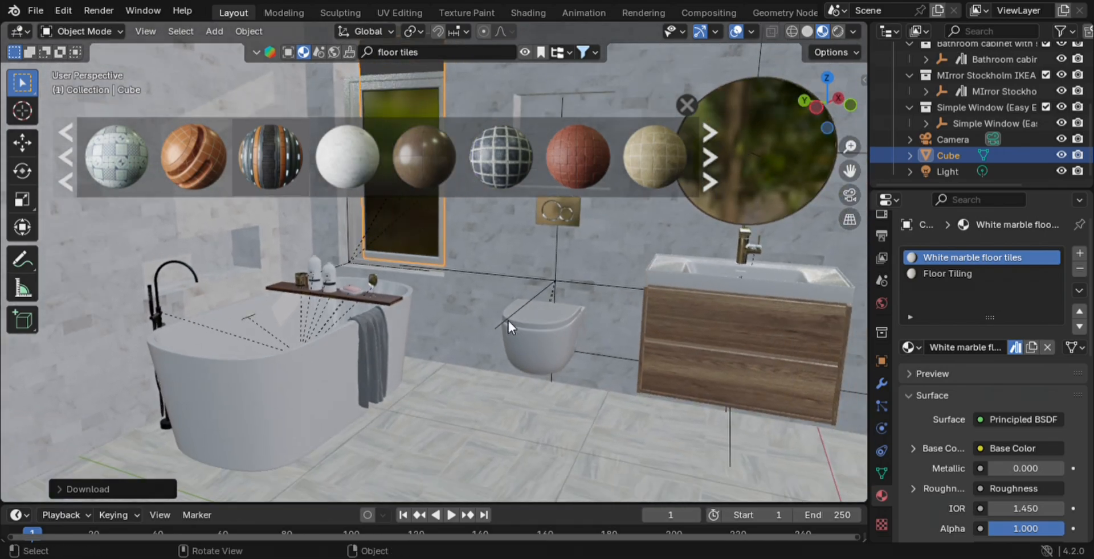
{"action": "mouse_move", "coordinate": [669, 153]}
{"action": "left_click", "coordinate": [288, 52]}
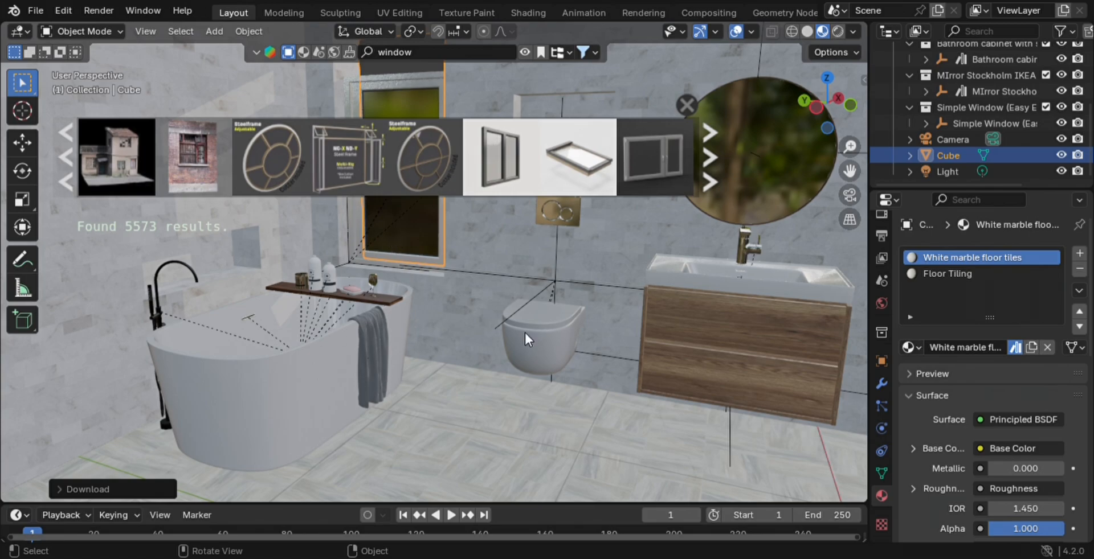
{"action": "left_click", "coordinate": [685, 108]}
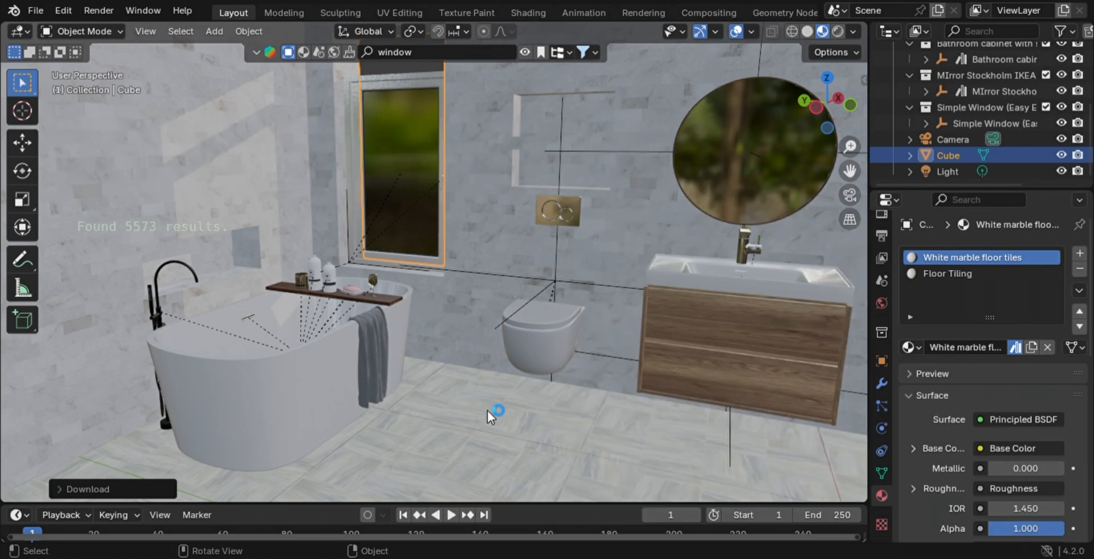
{"action": "key", "text": "ctrl+alt+KP_0"}
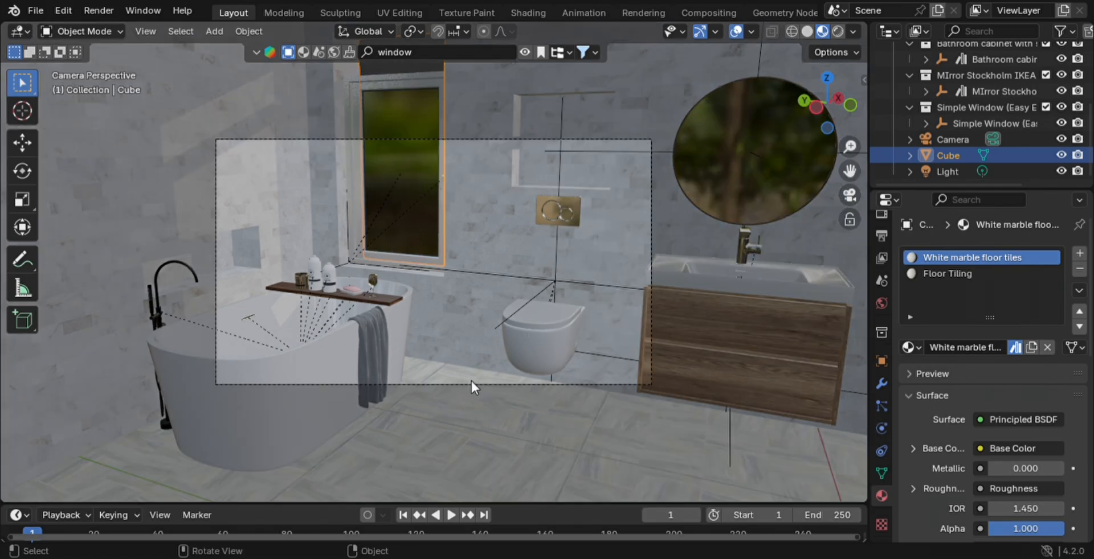
Step: Reposition the camera along the global Y and X axes and set its vertical lens shift to 0.120
{"action": "left_click", "coordinate": [473, 386]}
{"action": "key", "text": "g"}
{"action": "key", "text": "y"}
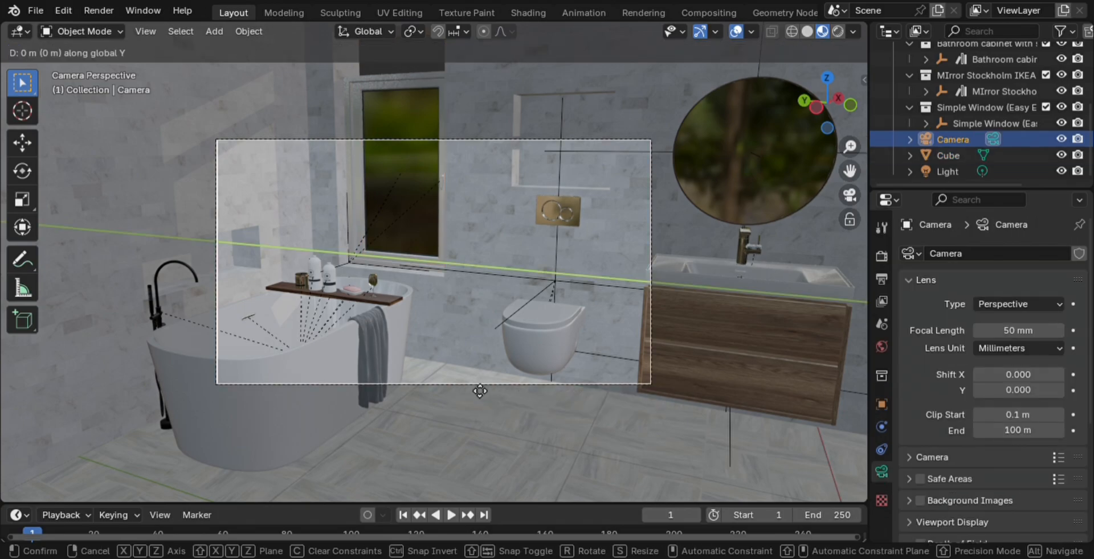
{"action": "left_click", "coordinate": [491, 424]}
{"action": "key", "text": "g"}
{"action": "key", "text": "x"}
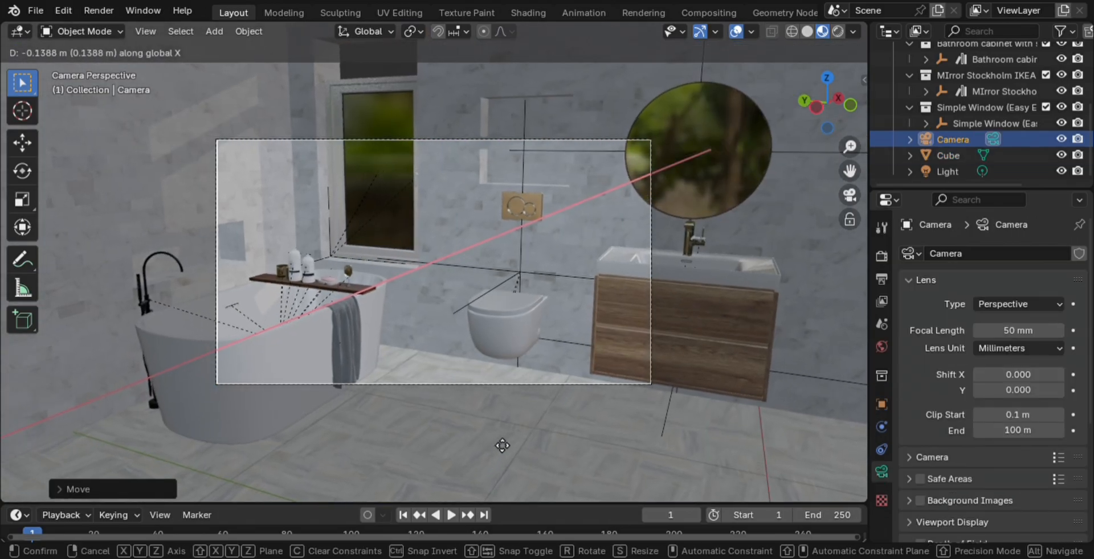
{"action": "left_click", "coordinate": [495, 447]}
{"action": "left_click_drag", "start_coordinate": [1020, 390], "coordinate": [1037, 390]}
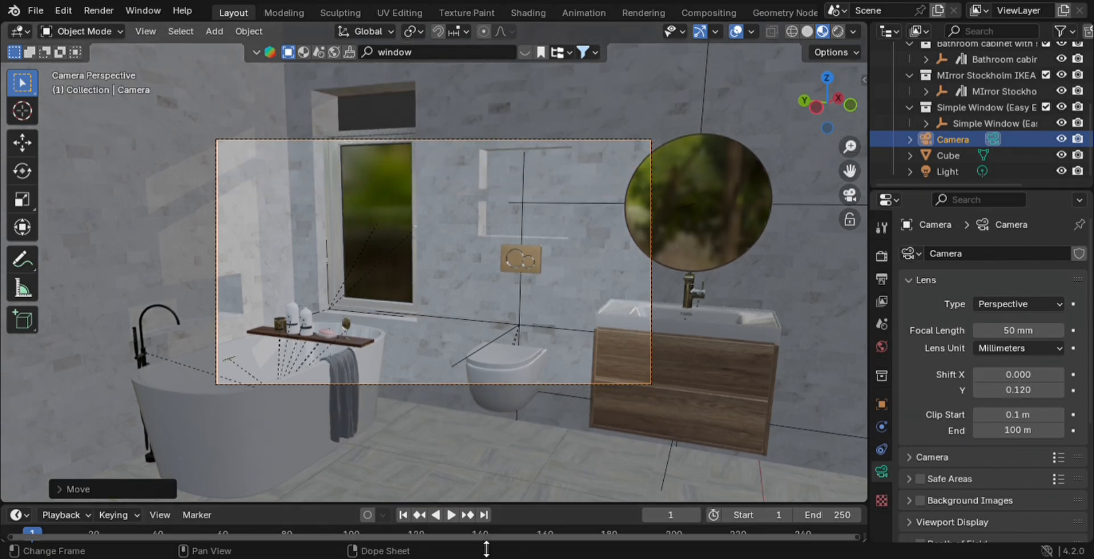
Step: Lower the camera about 0.395 m along Z and set its focal length to 41 mm
{"action": "key", "text": "g"}
{"action": "key", "text": "z"}
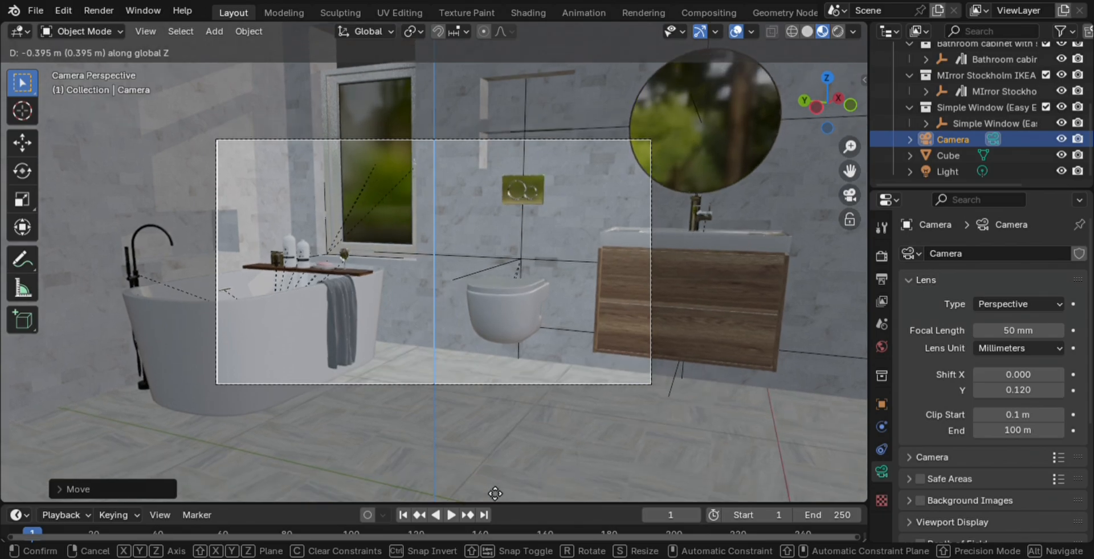
{"action": "left_click", "coordinate": [497, 494]}
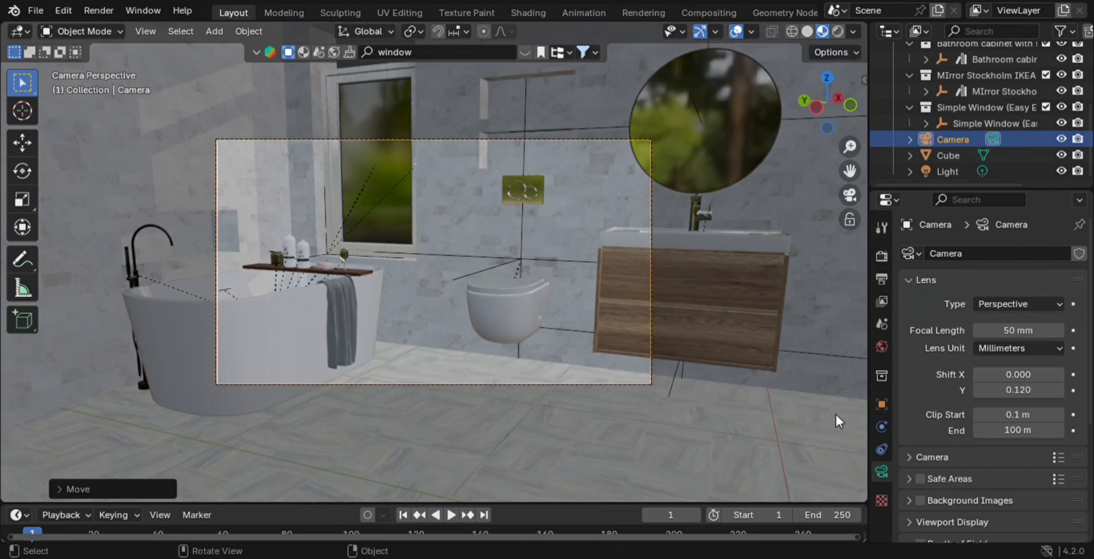
{"action": "left_click_drag", "start_coordinate": [1018, 330], "coordinate": [996, 330]}
Step: Scale the Simple Window taller along the global Z axis by a factor of about 1.22, working in wireframe front view
{"action": "left_click", "coordinate": [792, 32]}
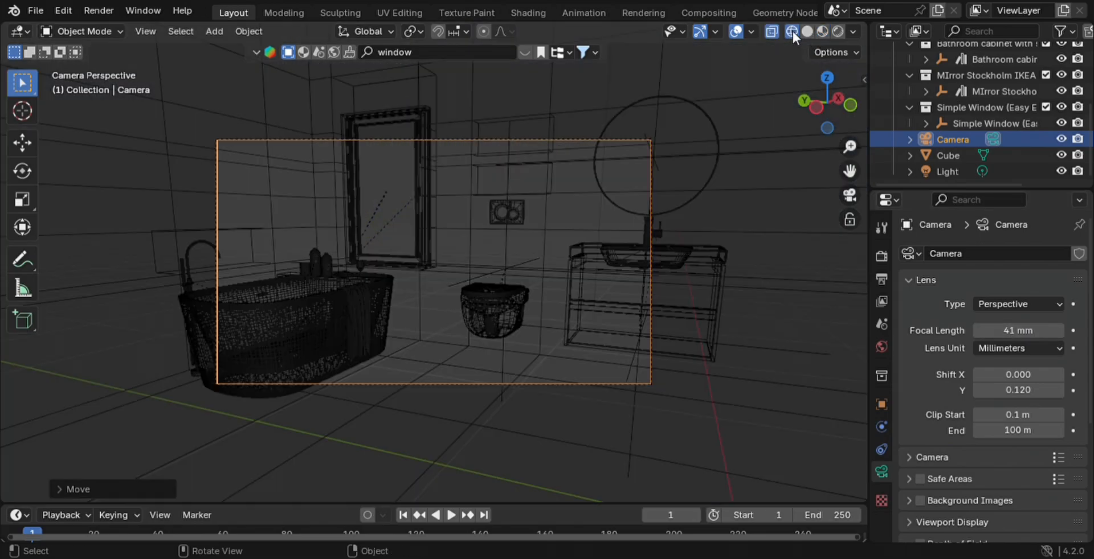
{"action": "left_click", "coordinate": [1014, 126]}
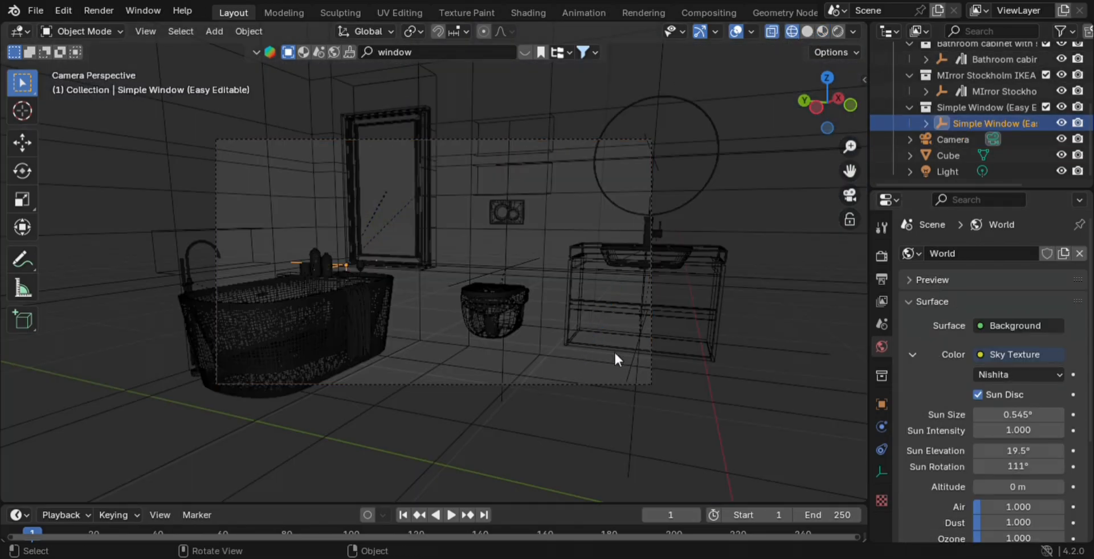
{"action": "key", "text": "KP_1"}
{"action": "middle_click_drag", "start_coordinate": [580, 393], "coordinate": [545, 491], "text": "shift"}
{"action": "key", "text": "s"}
{"action": "key", "text": "z"}
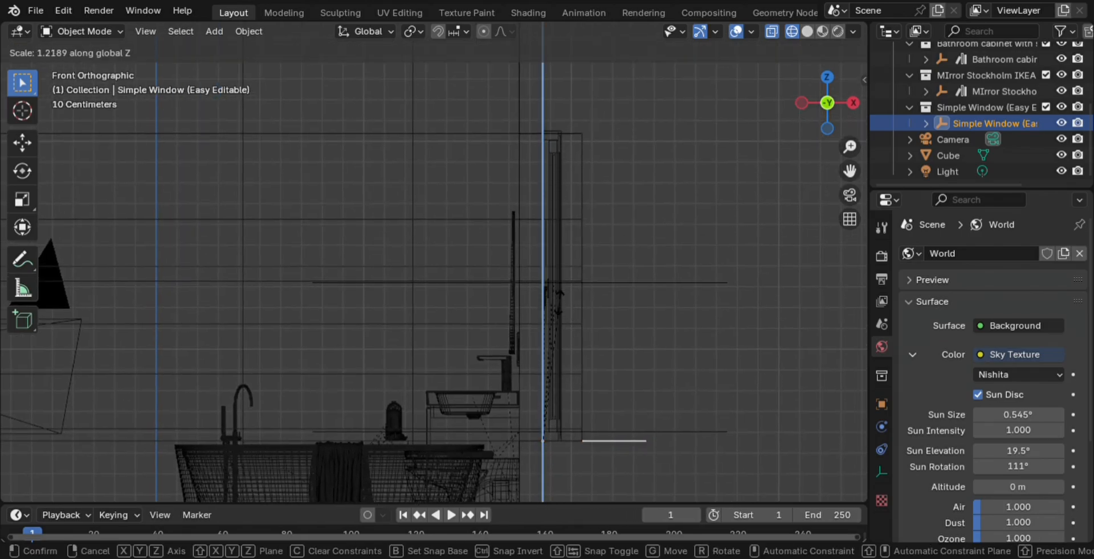
{"action": "left_click", "coordinate": [562, 323]}
{"action": "middle_click_drag", "start_coordinate": [561, 320], "coordinate": [604, 322]}
{"action": "key", "text": "KP_0"}
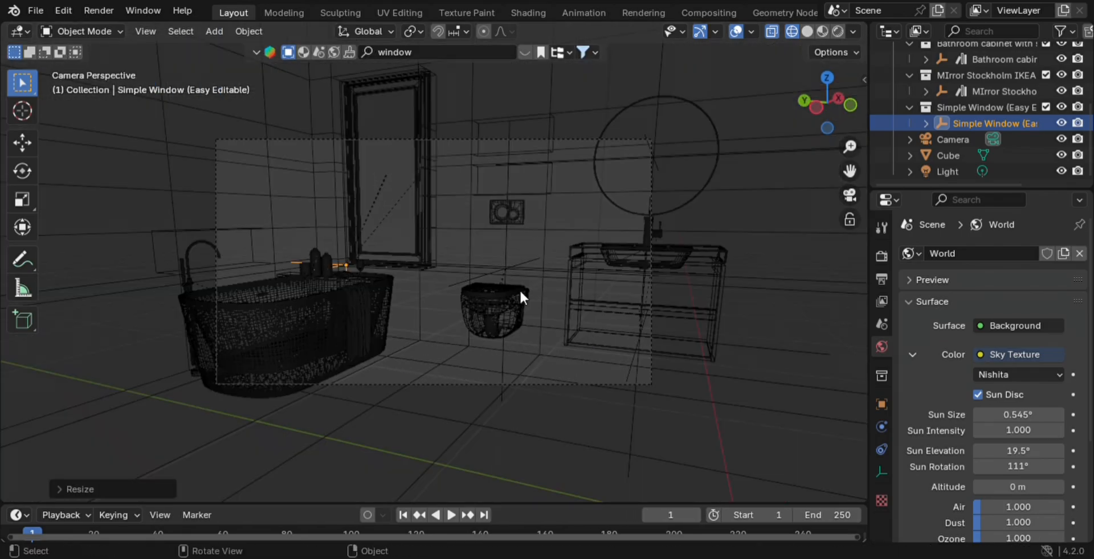
Step: Search the BlenderKit models for blinds and place the Blinds 45x150cm asset at the window opening
{"action": "middle_click_drag", "start_coordinate": [520, 296], "coordinate": [449, 303]}
{"action": "left_click", "coordinate": [806, 31]}
{"action": "mouse_move", "coordinate": [547, 273]}
{"action": "middle_mouse_down"}
{"action": "mouse_move", "coordinate": [508, 299]}
{"action": "mouse_move", "coordinate": [677, 242]}
{"action": "mouse_move", "coordinate": [633, 278]}
{"action": "mouse_move", "coordinate": [554, 246]}
{"action": "mouse_move", "coordinate": [570, 308]}
{"action": "middle_mouse_up"}
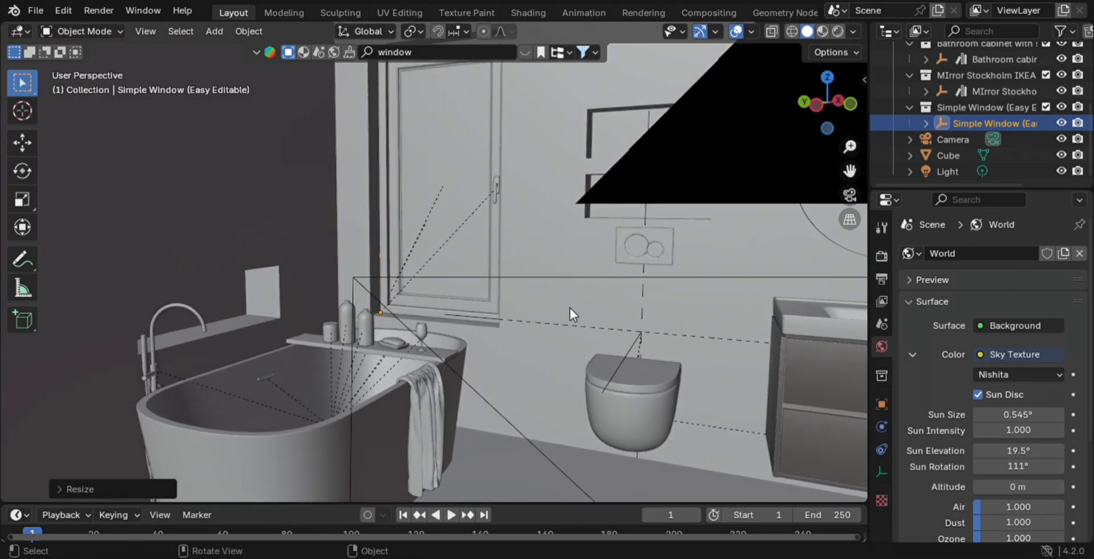
{"action": "left_click", "coordinate": [444, 58]}
{"action": "type", "text": "blinds"}
{"action": "key", "text": "Return"}
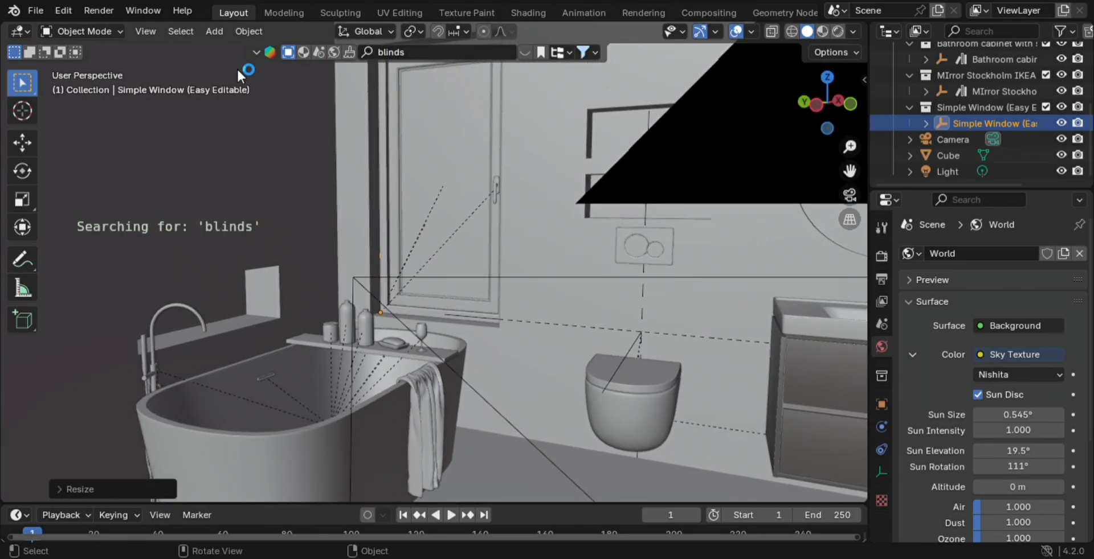
{"action": "mouse_move", "coordinate": [203, 177]}
{"action": "left_click_drag", "start_coordinate": [203, 178], "coordinate": [408, 287]}
{"action": "key", "text": "Escape"}
{"action": "middle_click_drag", "start_coordinate": [450, 263], "coordinate": [493, 331]}
{"action": "left_click_drag", "start_coordinate": [200, 171], "coordinate": [464, 172]}
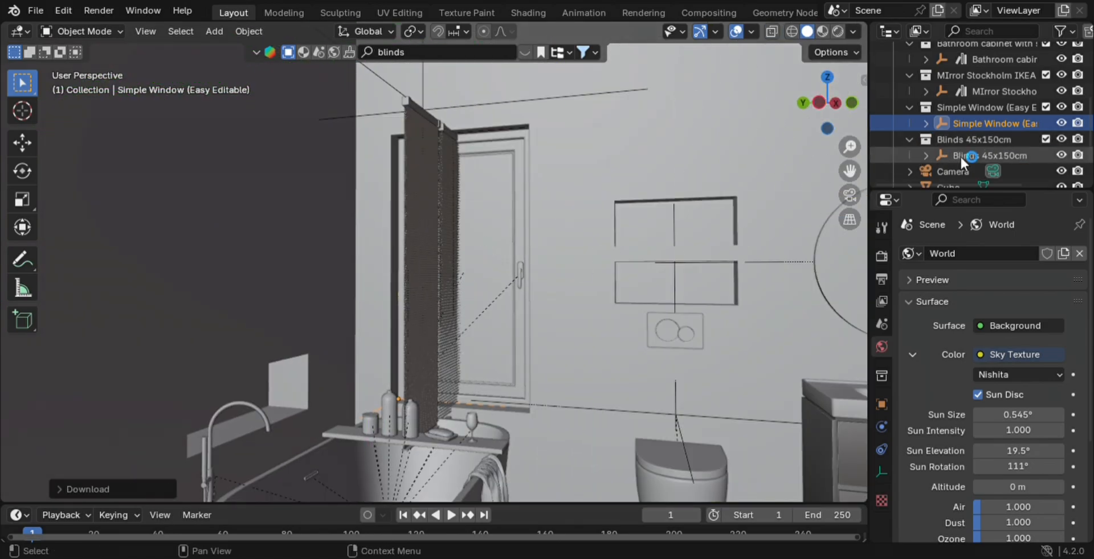
Step: Rotate the Blinds 45x150cm 90° about the global Z axis and move them along Y
{"action": "left_click", "coordinate": [959, 155]}
{"action": "type", "text": "r90"}
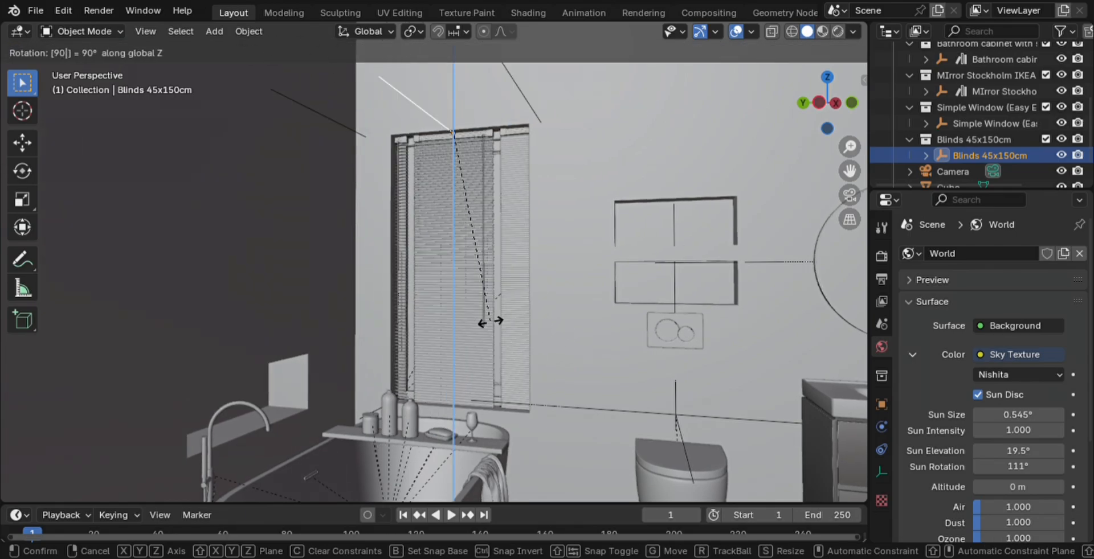
{"action": "key", "text": "Return"}
{"action": "key", "text": "g"}
{"action": "key", "text": "y"}
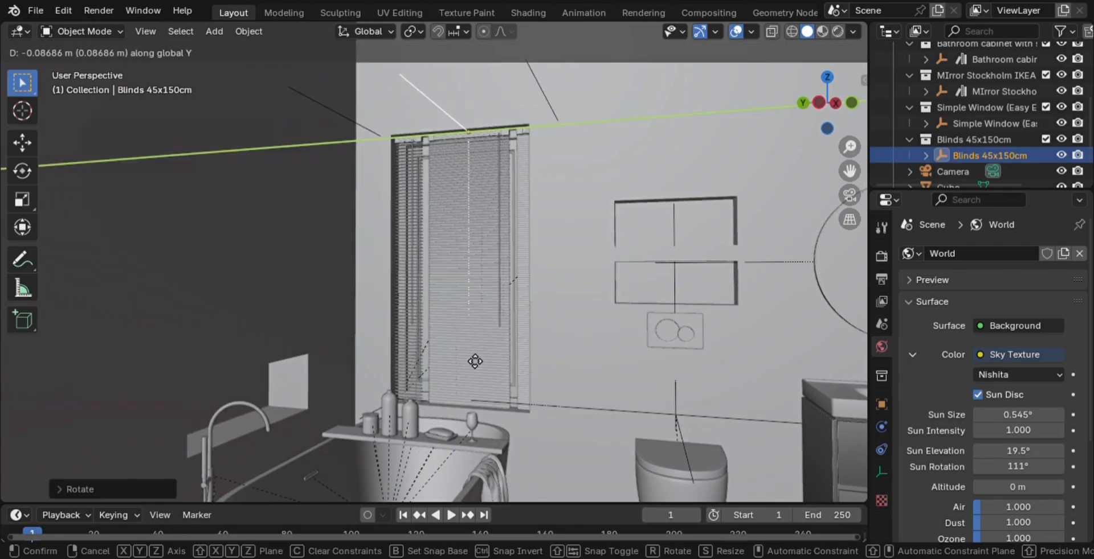
{"action": "left_click", "coordinate": [545, 397]}
Step: Widen the blinds along Y and shift them along Y until one blind fills the window opening
{"action": "key", "text": "s"}
{"action": "key", "text": "y"}
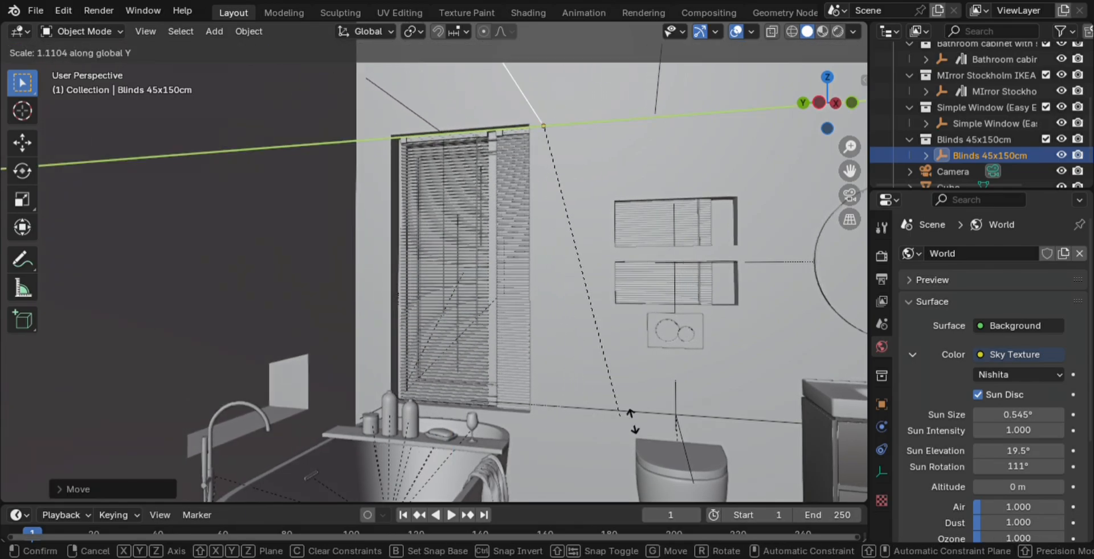
{"action": "left_click", "coordinate": [686, 461]}
{"action": "key", "text": "g"}
{"action": "key", "text": "y"}
{"action": "left_click", "coordinate": [748, 481]}
{"action": "key", "text": "s"}
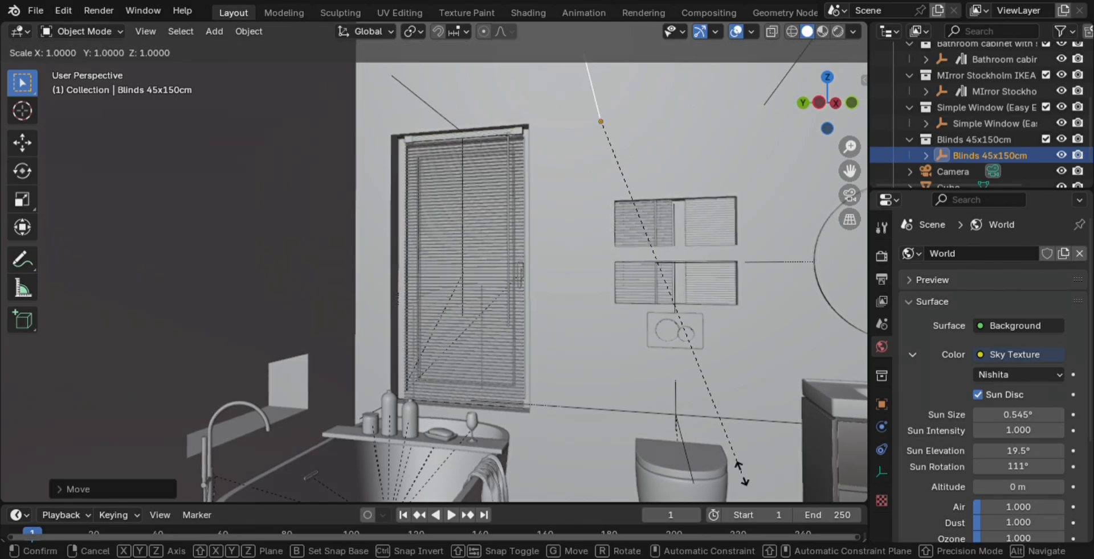
{"action": "key", "text": "y"}
{"action": "left_click", "coordinate": [752, 491]}
{"action": "key", "text": "g"}
{"action": "key", "text": "y"}
{"action": "left_click", "coordinate": [753, 495]}
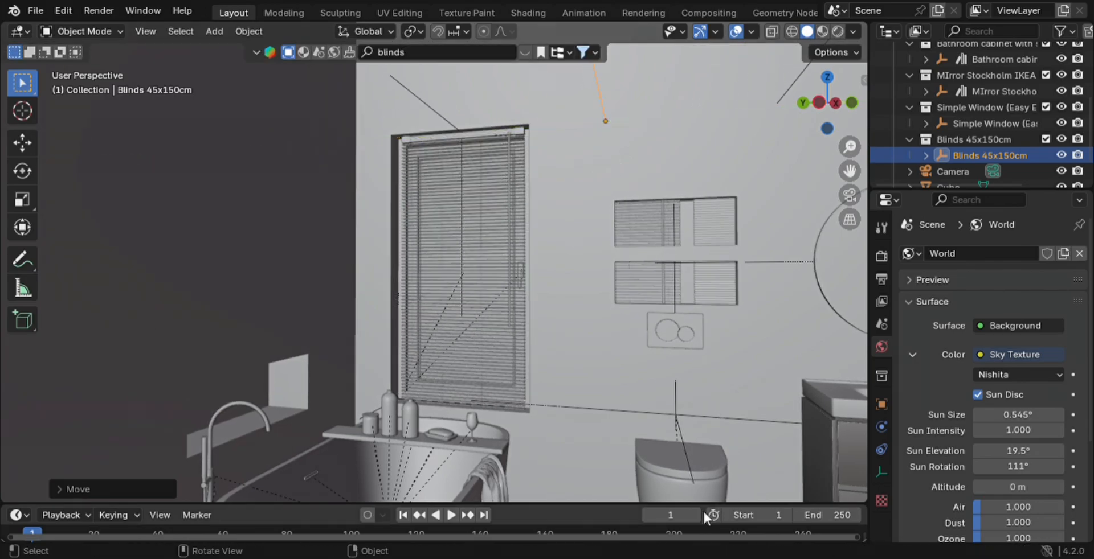
Step: Delete the slats of the two extra blinds that extend behind the wall beside the window
{"action": "left_click", "coordinate": [622, 277]}
{"action": "left_click", "coordinate": [663, 292], "text": "shift"}
{"action": "left_click", "coordinate": [719, 291], "text": "shift"}
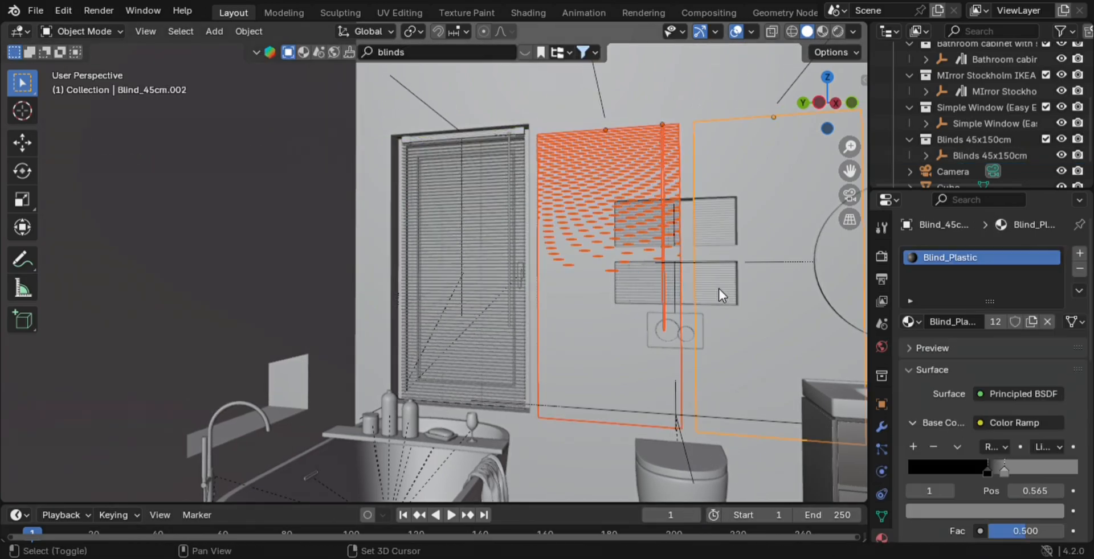
{"action": "key", "text": "Delete"}
{"action": "left_click", "coordinate": [671, 306]}
{"action": "left_click", "coordinate": [671, 298]}
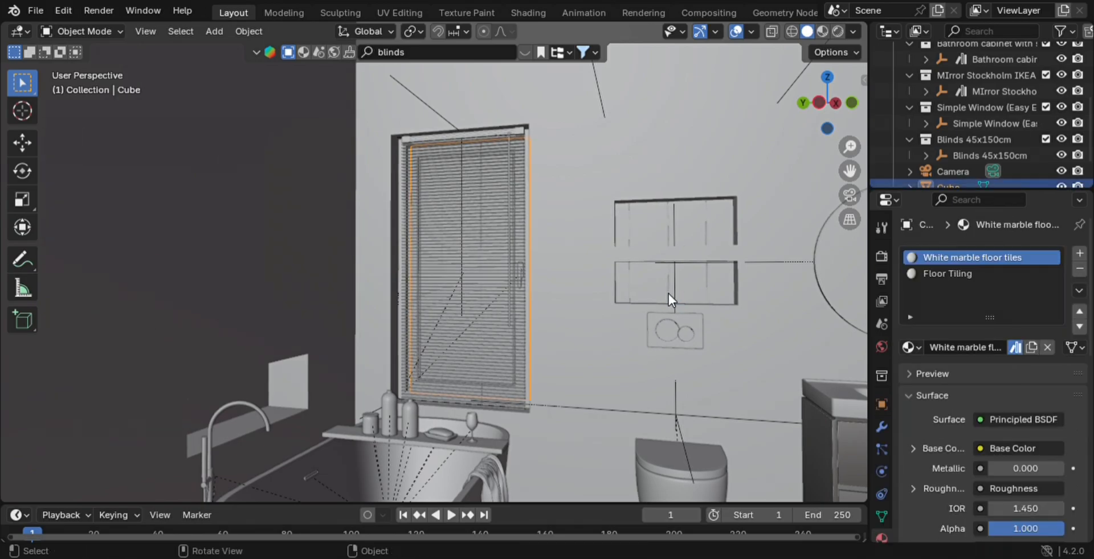
Step: Select the remaining frames and cords of the two extra blinds in wireframe view and delete them
{"action": "left_click", "coordinate": [826, 31]}
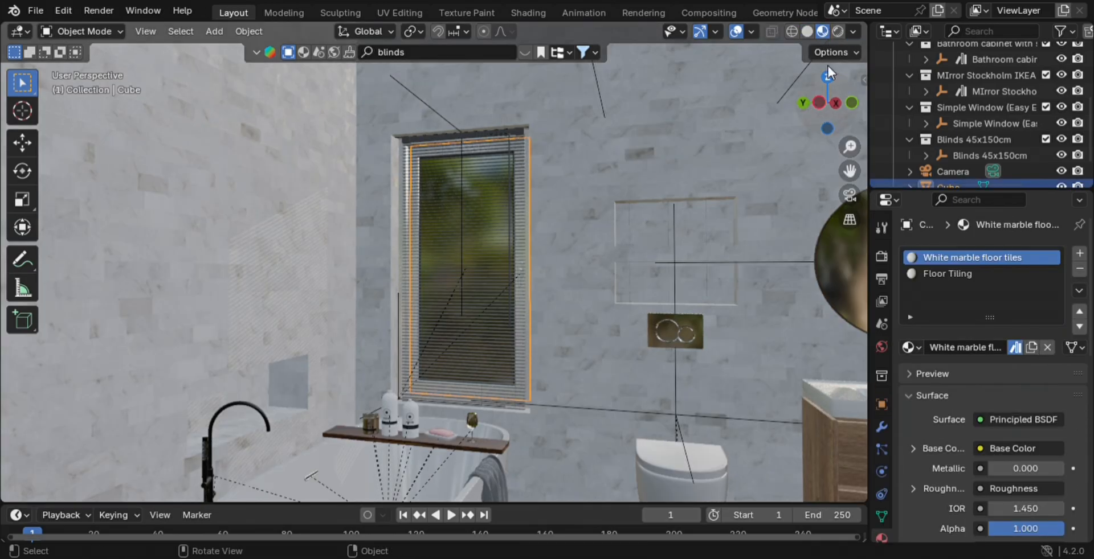
{"action": "key", "text": "shift+z"}
{"action": "left_click", "coordinate": [590, 427]}
{"action": "left_click", "coordinate": [729, 432], "text": "shift"}
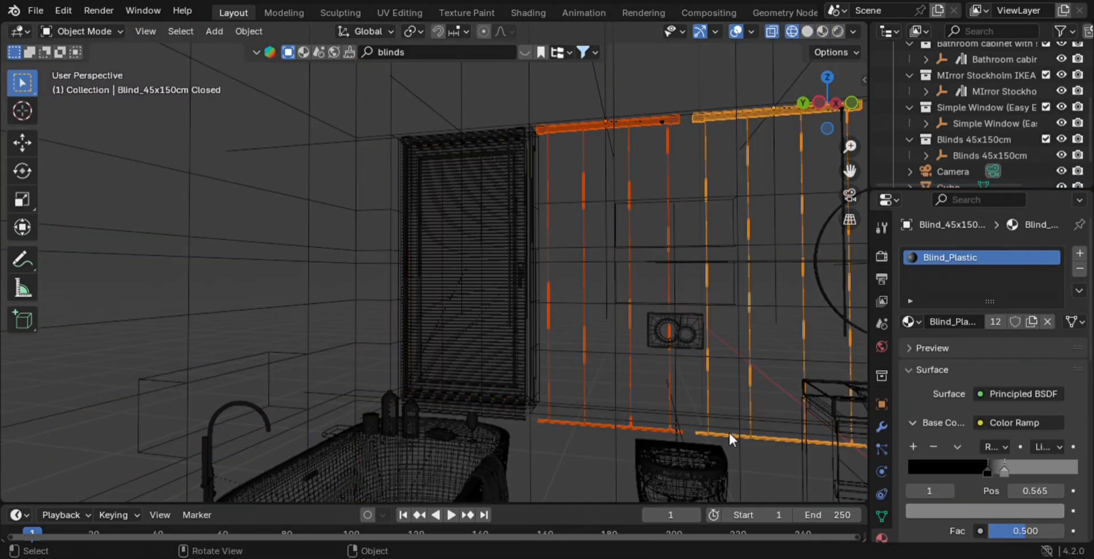
{"action": "key", "text": "Delete"}
Step: Search the models for toilet roll and place the Toilet paper dispenser on the sink cabinet's side facing the toilet
{"action": "left_click", "coordinate": [806, 31]}
{"action": "middle_click_drag", "start_coordinate": [641, 368], "coordinate": [562, 358]}
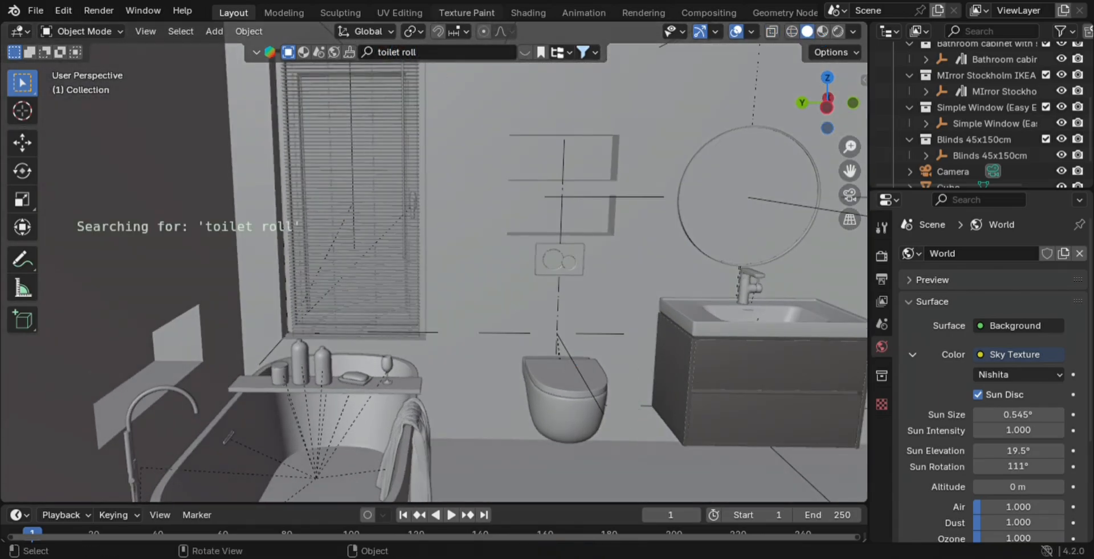
{"action": "left_click_drag", "start_coordinate": [347, 157], "coordinate": [719, 393]}
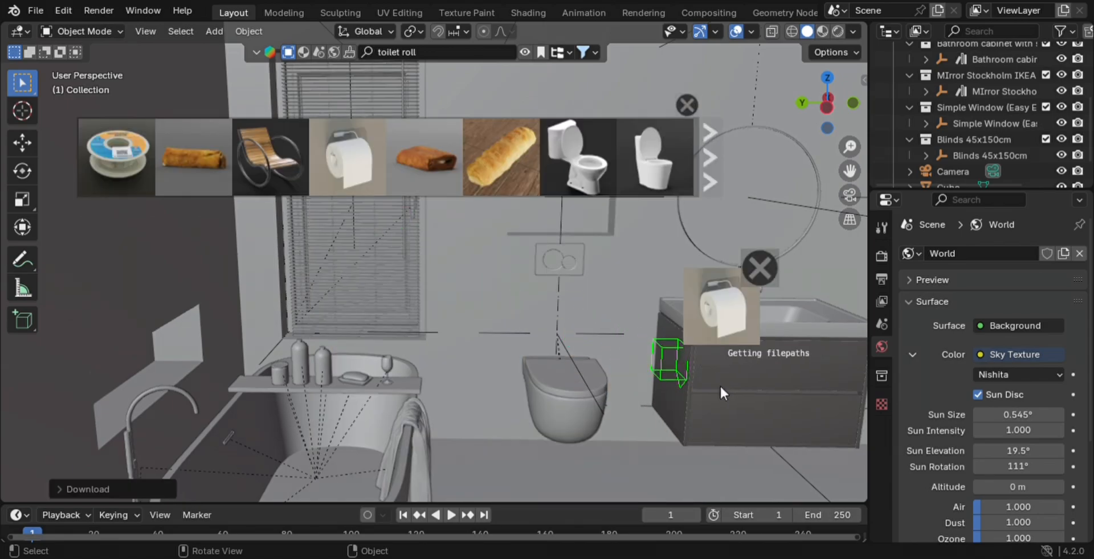
{"action": "key", "text": "KP_0"}
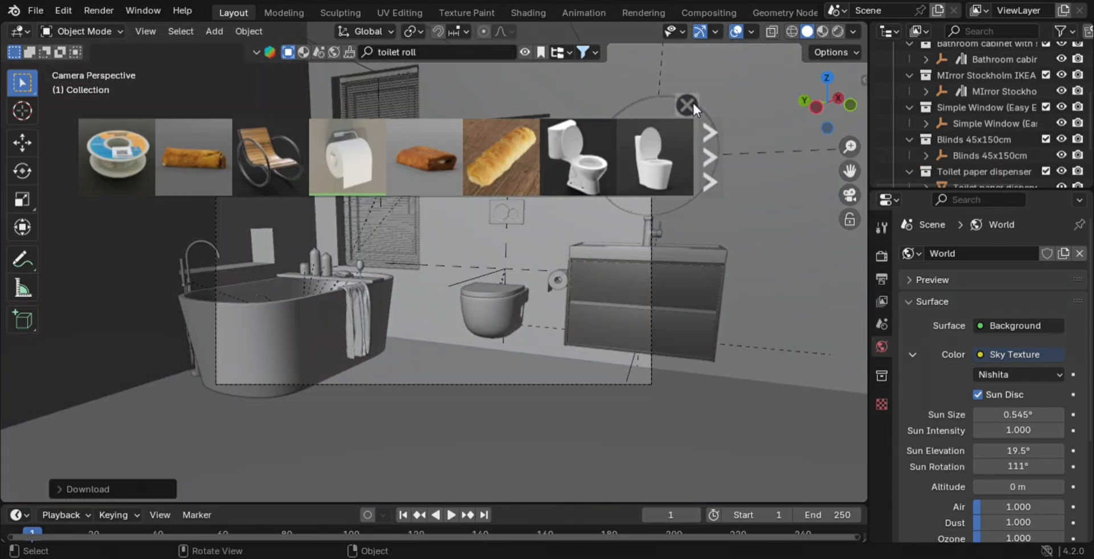
{"action": "left_click", "coordinate": [687, 105]}
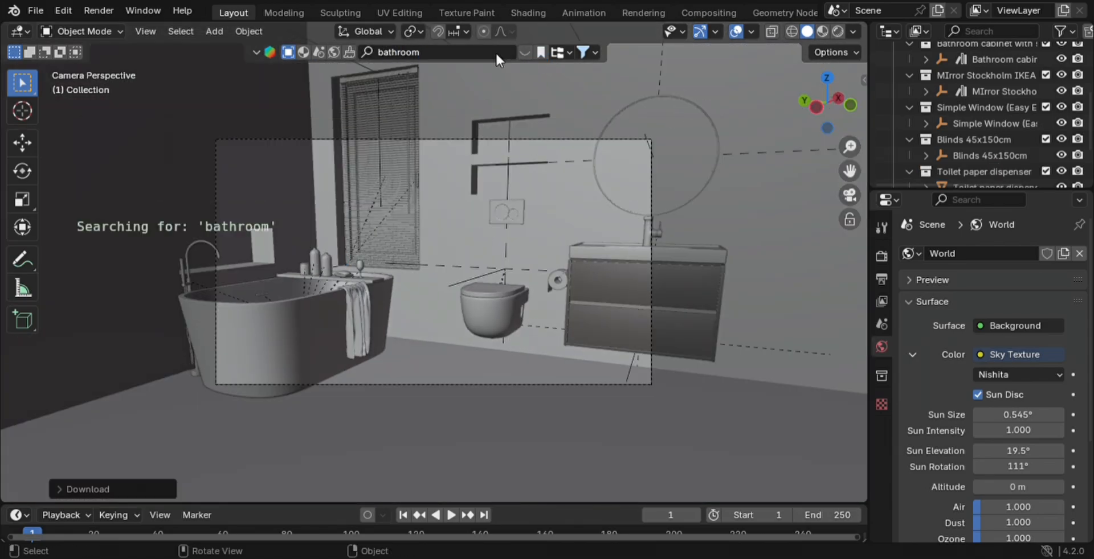
Step: Clear the asset search text and limit the models to a category of bathroom accessories
{"action": "left_click", "coordinate": [557, 52]}
{"action": "left_click", "coordinate": [474, 56]}
{"action": "key", "text": "BackSpace"}
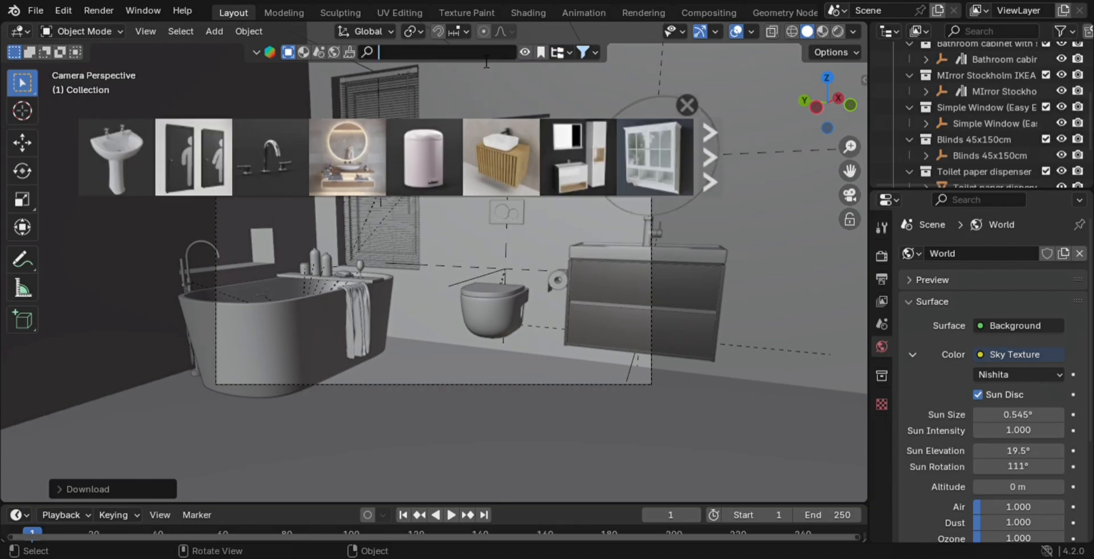
{"action": "left_click", "coordinate": [562, 52]}
{"action": "left_click", "coordinate": [623, 162]}
{"action": "left_click", "coordinate": [622, 115]}
{"action": "left_click", "coordinate": [604, 99]}
Step: Place the Soap and dispenser asset on the sink's rim beside the faucet
{"action": "middle_click_drag", "start_coordinate": [466, 273], "coordinate": [467, 336]}
{"action": "scroll", "coordinate": [455, 368], "scroll_direction": "down", "scroll_amount": 4}
{"action": "middle_click_drag", "start_coordinate": [455, 371], "coordinate": [447, 350]}
{"action": "scroll", "coordinate": [221, 178], "scroll_direction": "down", "scroll_amount": 2}
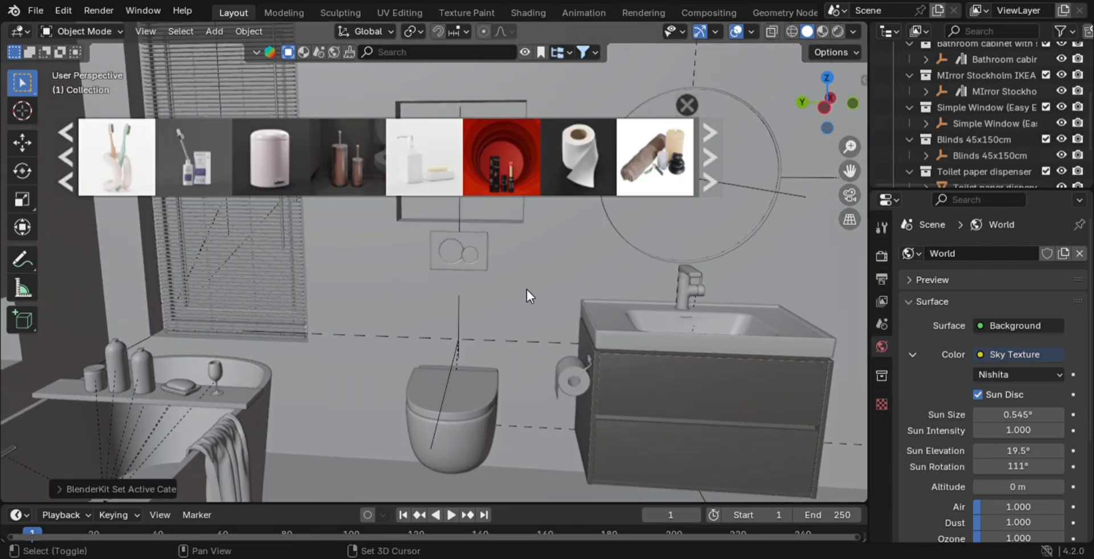
{"action": "middle_click_drag", "start_coordinate": [525, 288], "coordinate": [405, 362], "text": "shift"}
{"action": "scroll", "coordinate": [405, 363], "scroll_direction": "up", "scroll_amount": 2}
{"action": "left_click_drag", "start_coordinate": [424, 157], "coordinate": [614, 370]}
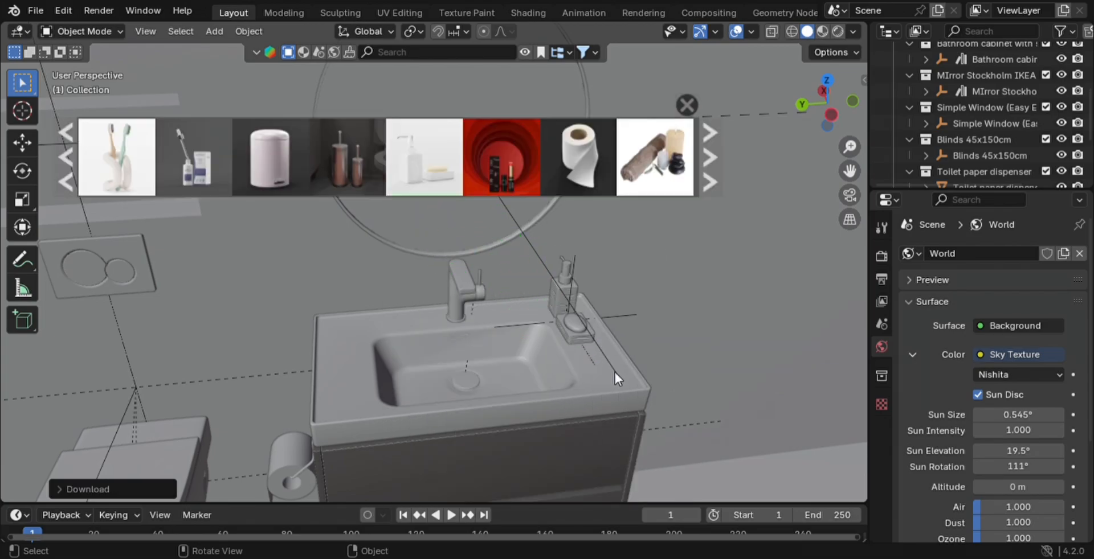
Step: Rotate the Soap and dispenser 90° about Z and adjust its position along Y and Z on the sink's rim
{"action": "type", "text": "rz90"}
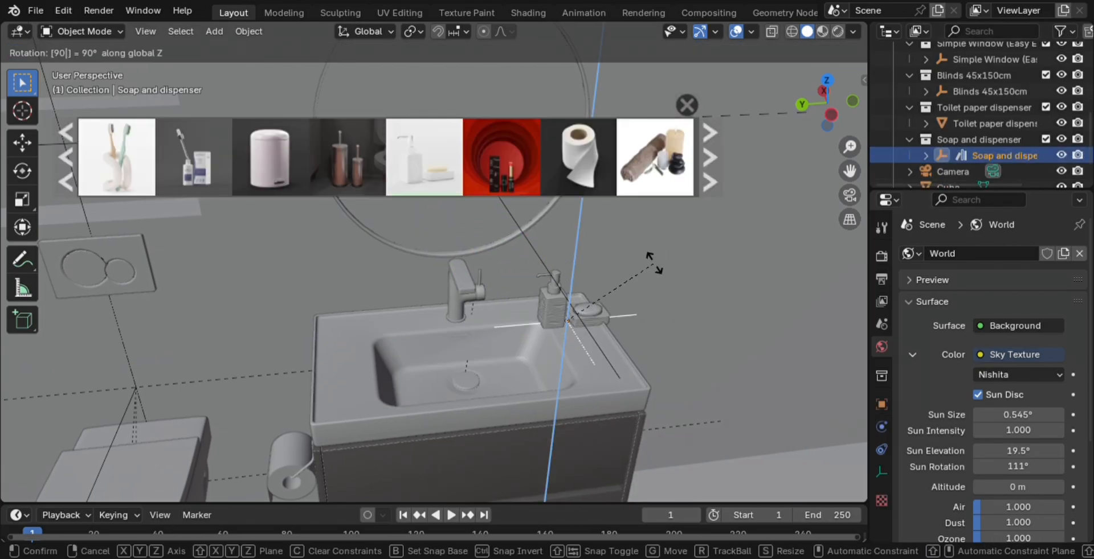
{"action": "key", "text": "Return"}
{"action": "key", "text": "g"}
{"action": "key", "text": "y"}
{"action": "left_click", "coordinate": [618, 268]}
{"action": "key", "text": "g"}
{"action": "key", "text": "z"}
{"action": "left_click", "coordinate": [615, 291]}
Step: Select the soap dispenser's bottle and pump and rotate them together about the Z axis
{"action": "mouse_move", "coordinate": [621, 365]}
{"action": "middle_mouse_down"}
{"action": "mouse_move", "coordinate": [633, 317]}
{"action": "mouse_move", "coordinate": [612, 353]}
{"action": "middle_mouse_up"}
{"action": "left_click", "coordinate": [531, 350]}
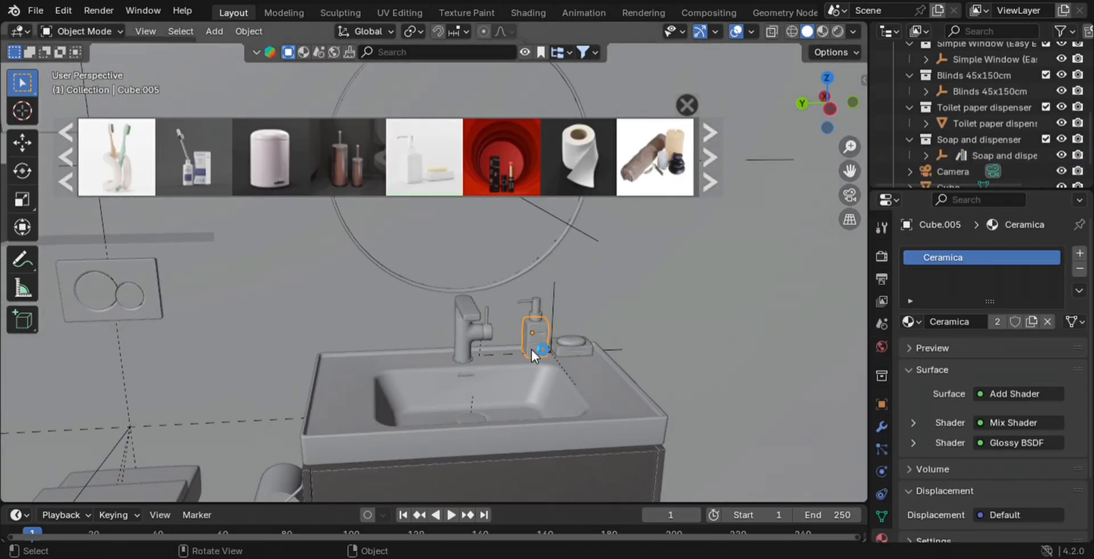
{"action": "left_click", "coordinate": [532, 303], "text": "shift"}
{"action": "key", "text": "r"}
{"action": "key", "text": "z"}
{"action": "left_click", "coordinate": [508, 302]}
Step: Place the Tubular toothbrush holder on the sink's rim across the faucet from the soap and rotate it about Z
{"action": "middle_click_drag", "start_coordinate": [508, 302], "coordinate": [585, 305], "text": "shift"}
{"action": "scroll", "coordinate": [357, 181], "scroll_direction": "up", "scroll_amount": 1}
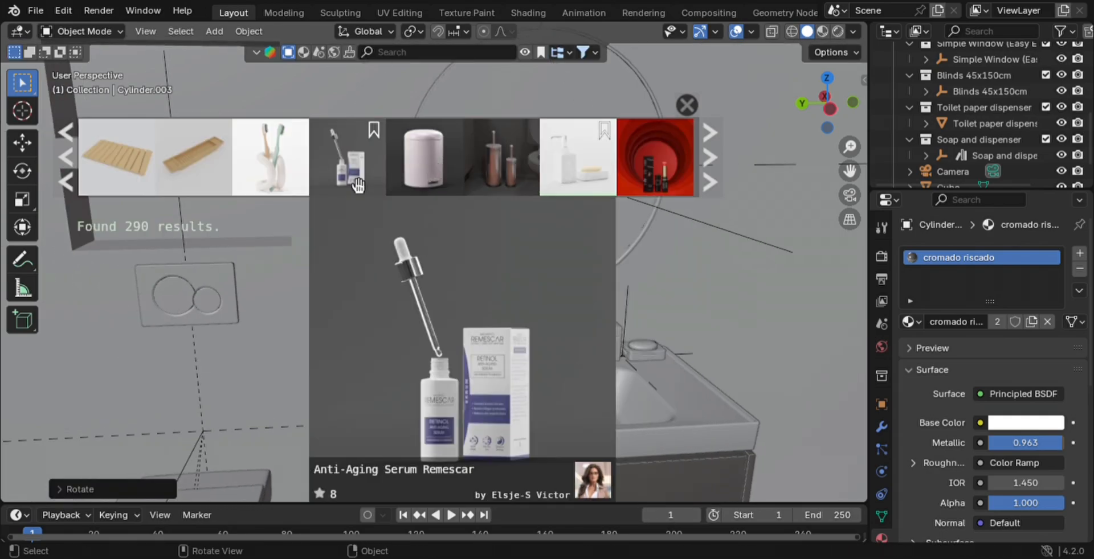
{"action": "scroll", "coordinate": [271, 159], "scroll_direction": "up", "scroll_amount": 1}
{"action": "left_click_drag", "start_coordinate": [424, 157], "coordinate": [425, 365]}
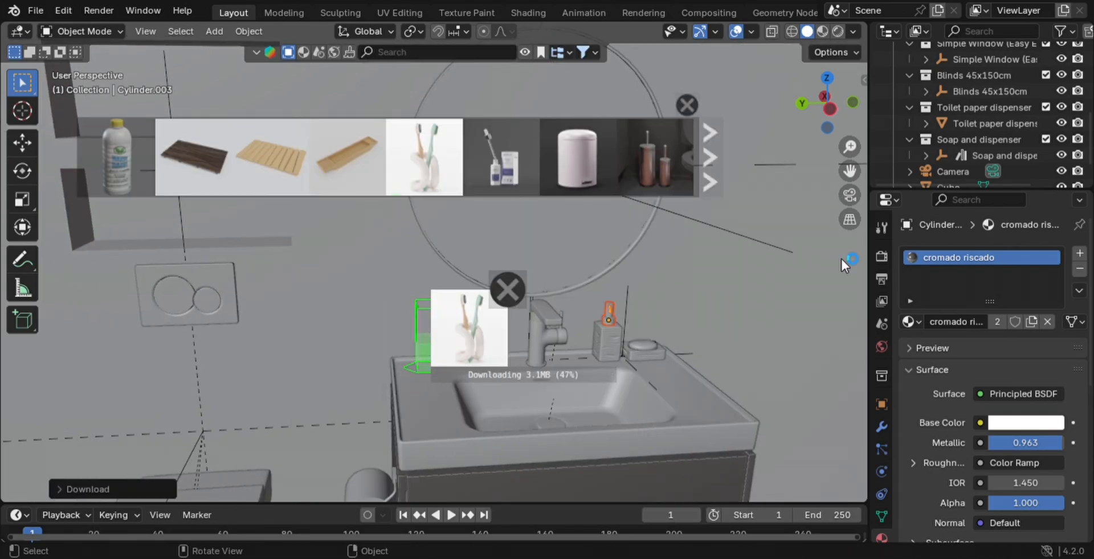
{"action": "key", "text": "r"}
{"action": "key", "text": "z"}
{"action": "left_click", "coordinate": [382, 244]}
Step: Browse further accessories and place the Bathmat Chevron Teak on the floor beside the bathtub
{"action": "middle_click_drag", "start_coordinate": [383, 249], "coordinate": [393, 273]}
{"action": "scroll", "coordinate": [392, 194], "scroll_direction": "down", "scroll_amount": 4}
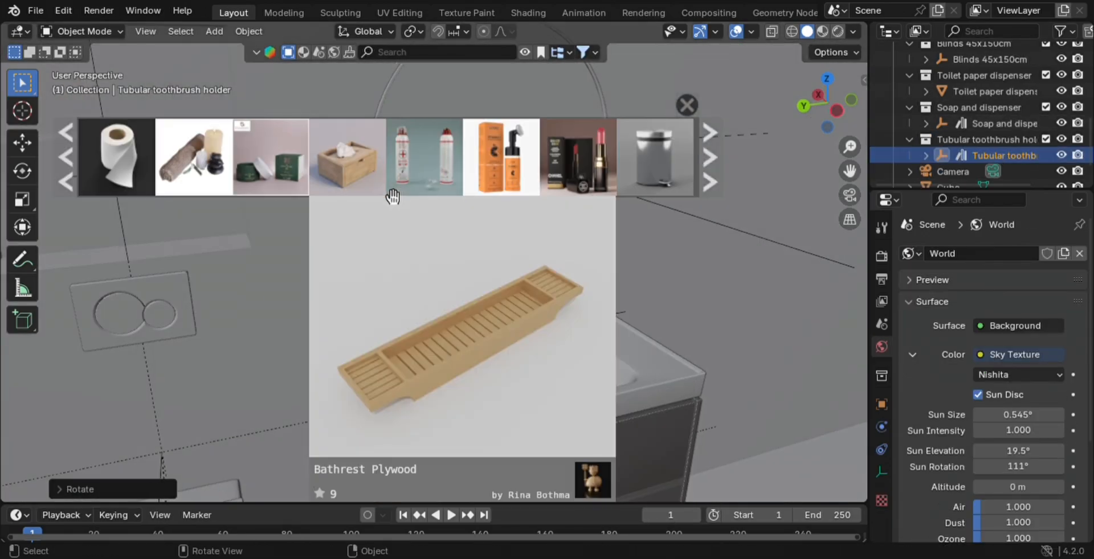
{"action": "scroll", "coordinate": [393, 197], "scroll_direction": "down", "scroll_amount": 3}
{"action": "middle_click_drag", "start_coordinate": [393, 197], "coordinate": [501, 178], "text": "shift"}
{"action": "scroll", "coordinate": [520, 170], "scroll_direction": "down", "scroll_amount": 9}
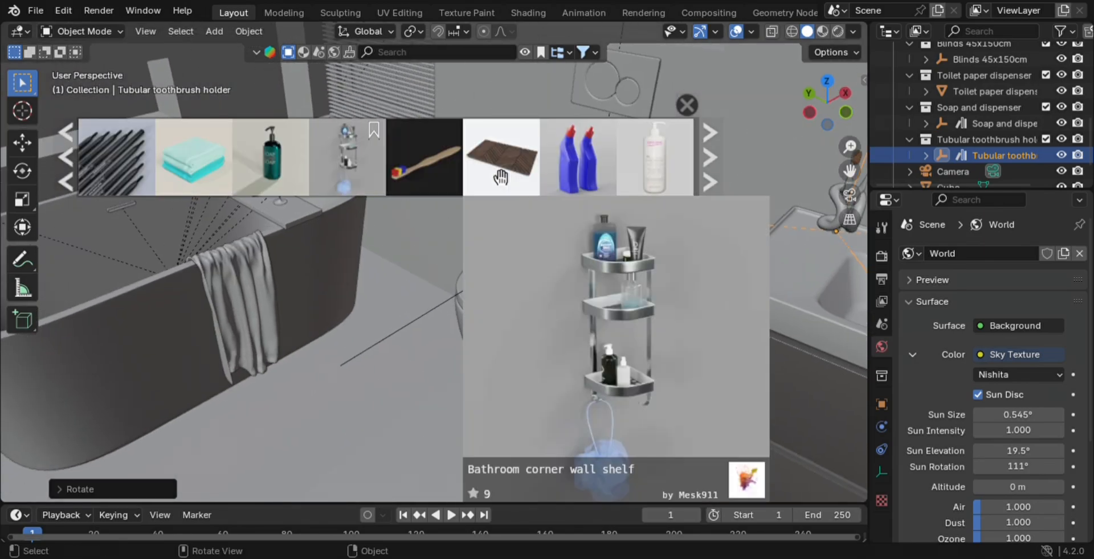
{"action": "left_click_drag", "start_coordinate": [501, 177], "coordinate": [270, 410]}
{"action": "middle_click_drag", "start_coordinate": [280, 408], "coordinate": [476, 245]}
{"action": "scroll", "coordinate": [490, 191], "scroll_direction": "down", "scroll_amount": 2}
{"action": "middle_click_drag", "start_coordinate": [494, 308], "coordinate": [693, 317]}
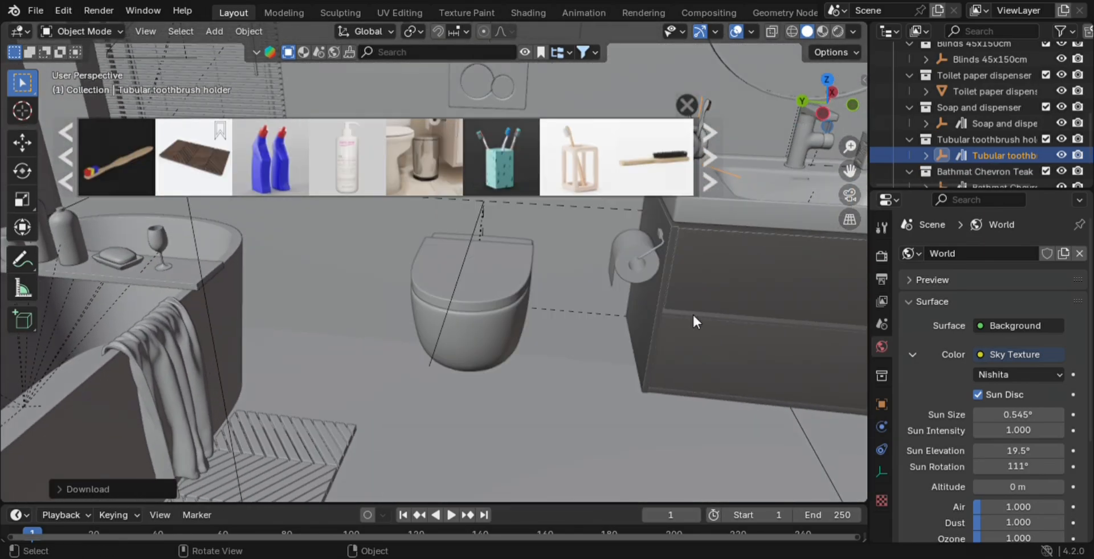
Step: Place the Bathroom Trash Can on the floor between the toilet and the vanity and rotate it
{"action": "left_click_drag", "start_coordinate": [424, 157], "coordinate": [578, 418]}
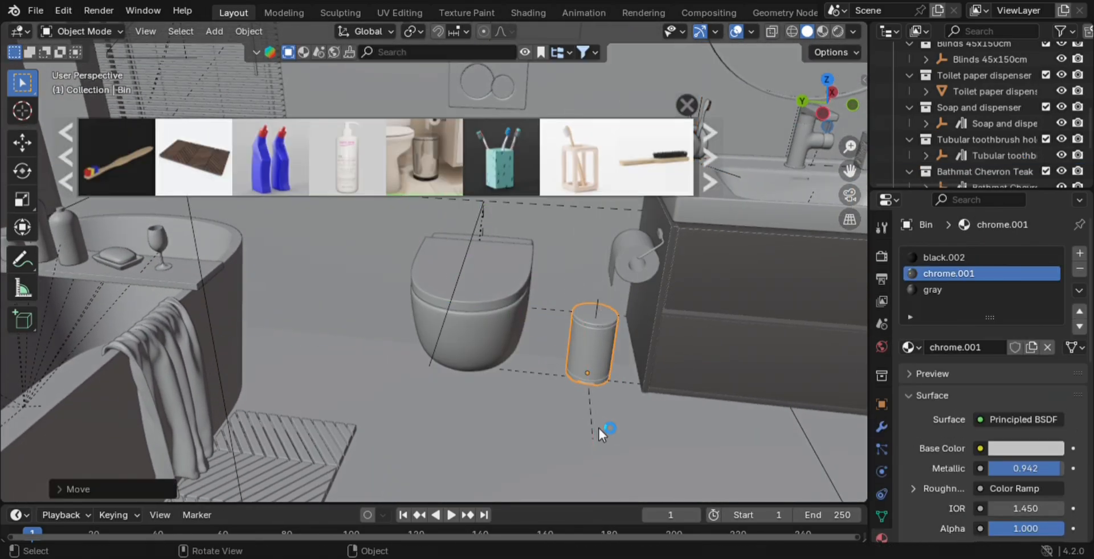
{"action": "middle_click_drag", "start_coordinate": [598, 429], "coordinate": [518, 403]}
{"action": "key", "text": "r"}
{"action": "left_click", "coordinate": [524, 396]}
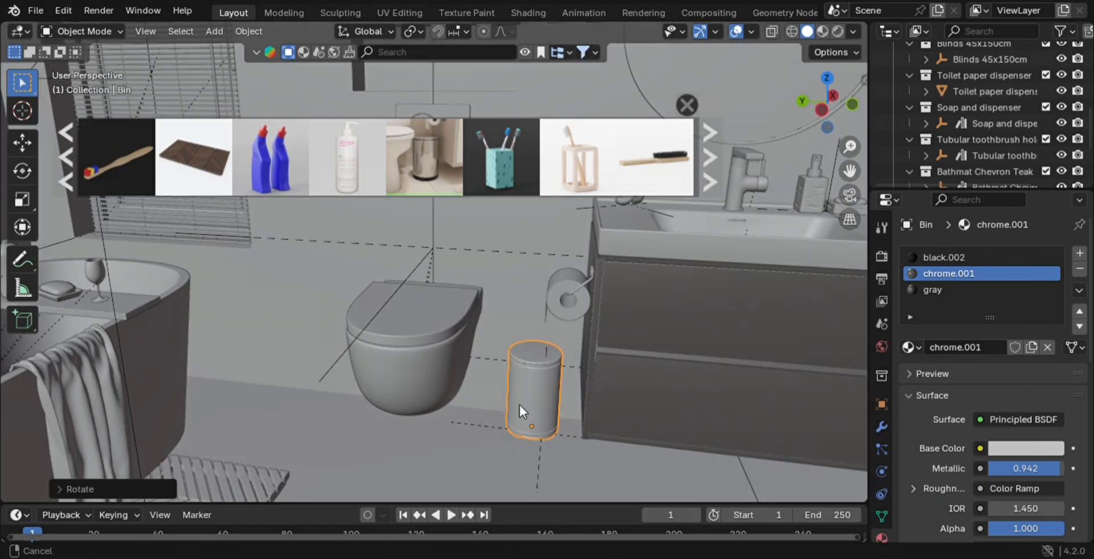
Step: Place the Scented Sticks in the lower wall niche above the toilet's flush plate, then scale and reposition them
{"action": "scroll", "coordinate": [438, 166], "scroll_direction": "down", "scroll_amount": 2}
{"action": "middle_click_drag", "start_coordinate": [445, 240], "coordinate": [422, 489], "text": "shift"}
{"action": "left_click_drag", "start_coordinate": [425, 157], "coordinate": [436, 374]}
{"action": "key", "text": "s"}
{"action": "left_click", "coordinate": [434, 420]}
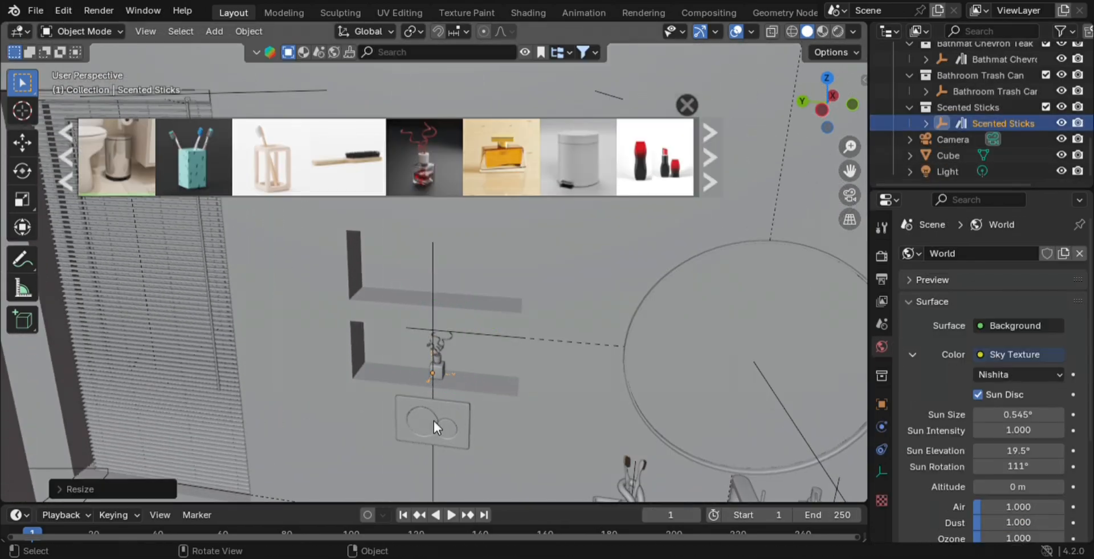
{"action": "key", "text": "g"}
{"action": "left_click", "coordinate": [432, 425]}
Step: Browse further accessories, place the Towel and stones and candles set in the niche beside the bathtub and adjust its position along Y
{"action": "scroll", "coordinate": [504, 171], "scroll_direction": "down", "scroll_amount": 14}
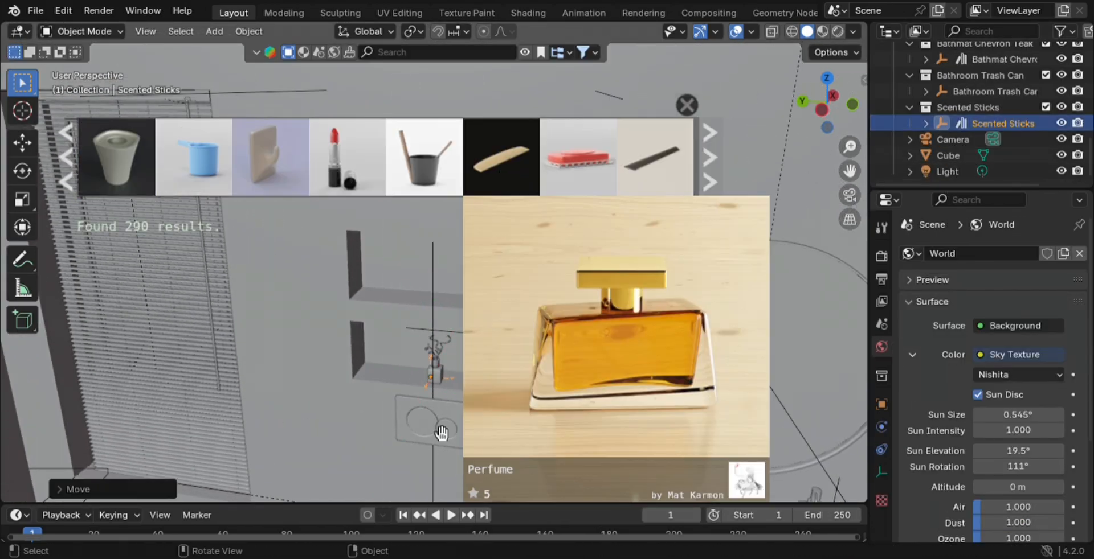
{"action": "scroll", "coordinate": [361, 134], "scroll_direction": "down", "scroll_amount": 10}
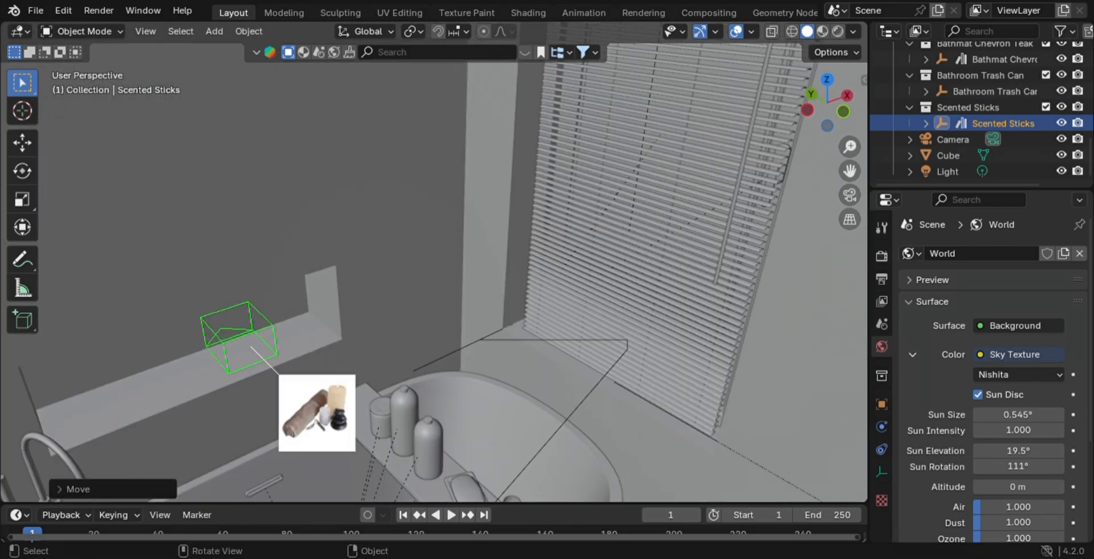
{"action": "left_click_drag", "start_coordinate": [279, 376], "coordinate": [281, 368]}
{"action": "key", "text": "g"}
{"action": "key", "text": "y"}
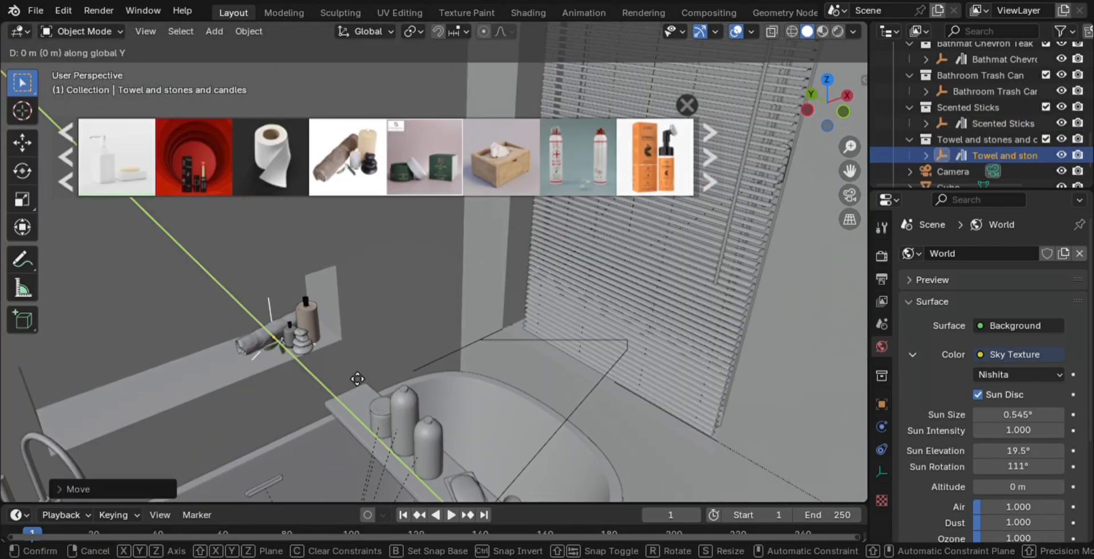
{"action": "left_click", "coordinate": [362, 373]}
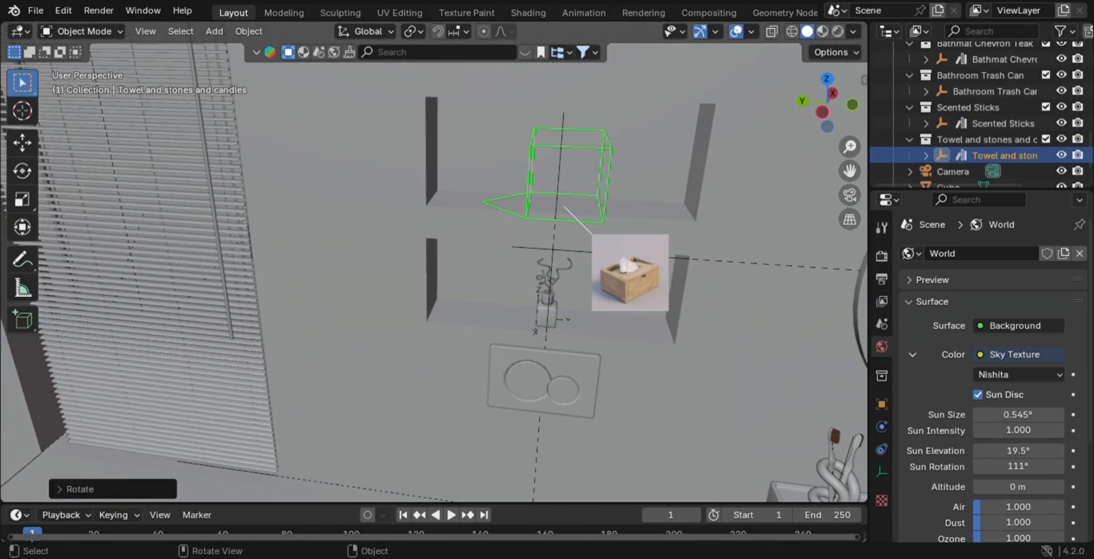
Step: Place the napkin box in the upper niche above the toilet and adjust its position along Z and X
{"action": "left_click_drag", "start_coordinate": [630, 274], "coordinate": [558, 214]}
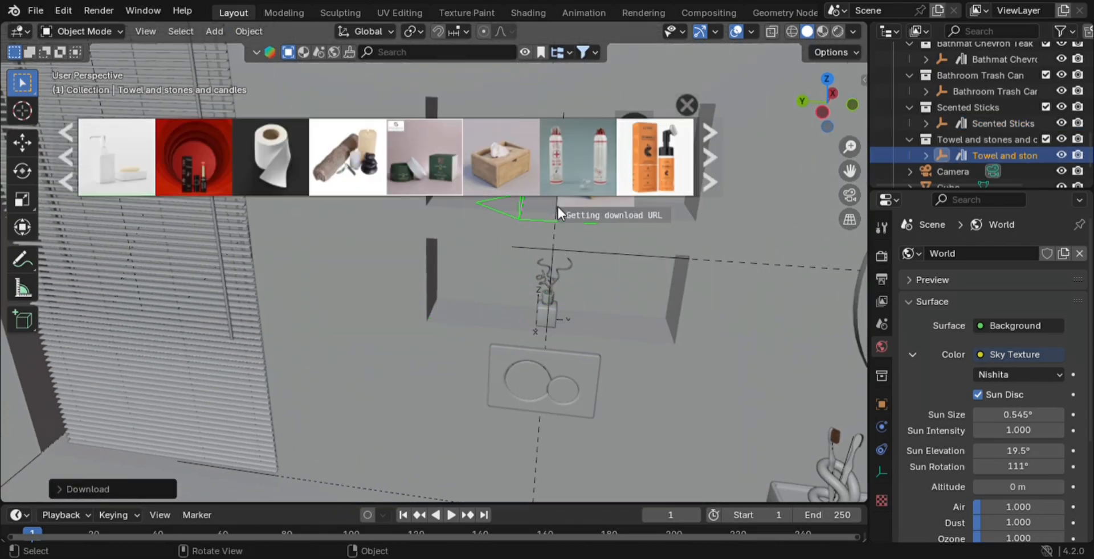
{"action": "key", "text": "g"}
{"action": "key", "text": "z"}
{"action": "left_click", "coordinate": [565, 308]}
{"action": "middle_click_drag", "start_coordinate": [565, 309], "coordinate": [520, 298]}
{"action": "key", "text": "g"}
{"action": "key", "text": "x"}
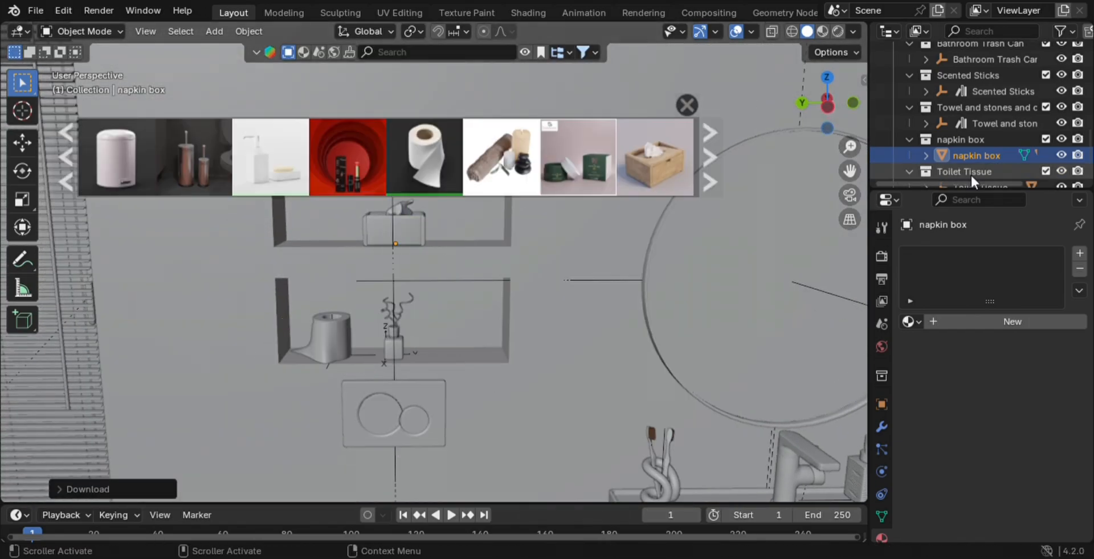
Step: Select the Toilet Tissue in the lower niche, rotate it about Z and shift it along Y
{"action": "scroll", "coordinate": [971, 176], "scroll_direction": "down", "scroll_amount": 3}
{"action": "left_click", "coordinate": [979, 124]}
{"action": "key", "text": "r"}
{"action": "key", "text": "z"}
{"action": "left_click", "coordinate": [360, 423]}
{"action": "key", "text": "g"}
{"action": "key", "text": "y"}
{"action": "left_click", "coordinate": [381, 342]}
Step: Place a second Liquid soap holder in the niche beside the bathtub, rotate it about Z and check the camera view
{"action": "scroll", "coordinate": [380, 179], "scroll_direction": "down", "scroll_amount": 6}
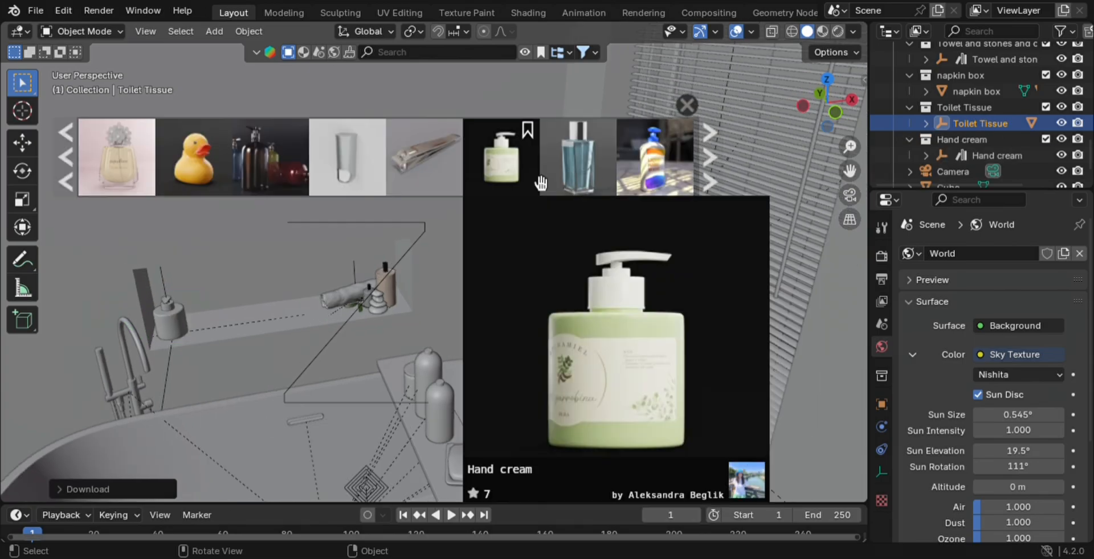
{"action": "scroll", "coordinate": [289, 191], "scroll_direction": "down", "scroll_amount": 5}
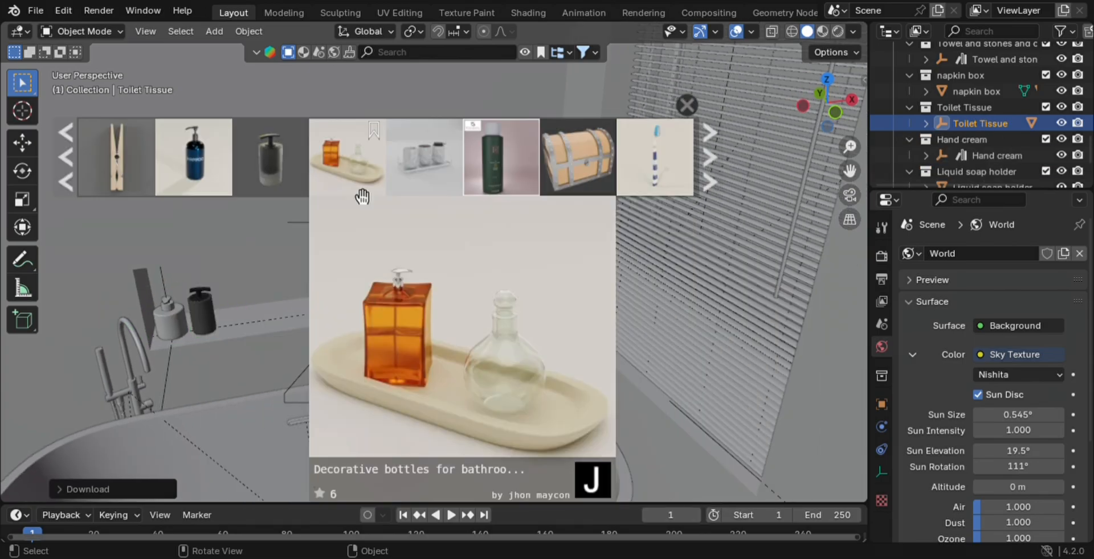
{"action": "left_click_drag", "start_coordinate": [271, 157], "coordinate": [240, 330]}
{"action": "left_click", "coordinate": [238, 317]}
{"action": "key", "text": "r"}
{"action": "key", "text": "z"}
{"action": "left_click", "coordinate": [251, 334]}
{"action": "scroll", "coordinate": [319, 361], "scroll_direction": "down", "scroll_amount": 5}
{"action": "key", "text": "KP_0"}
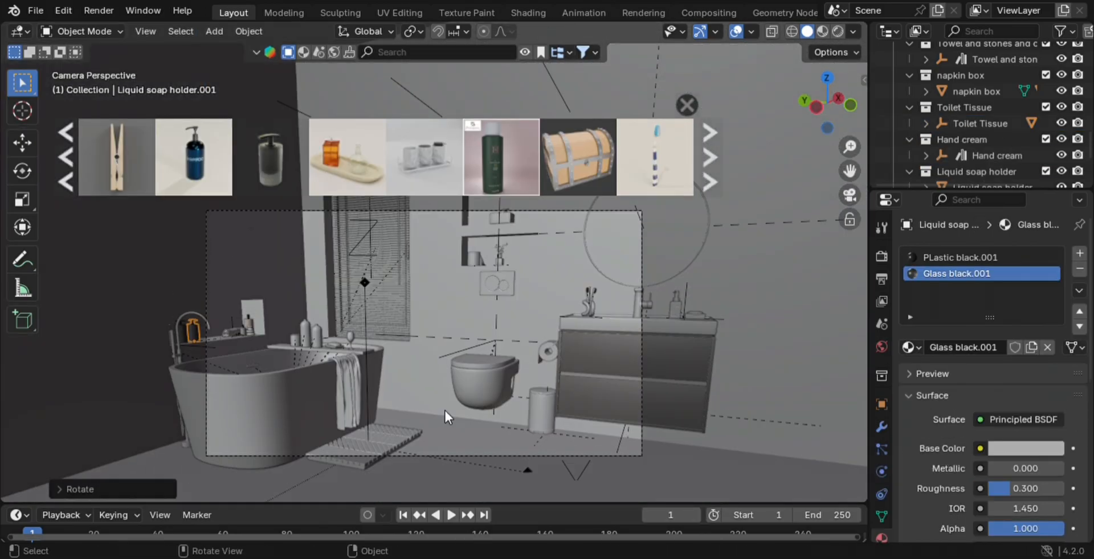
Step: Search the asset library for "tree" and place the Jacaranda Tree on the ground outside the bathroom's window wall
{"action": "left_click", "coordinate": [438, 52]}
{"action": "type", "text": "tree"}
{"action": "key", "text": "Return"}
{"action": "left_click", "coordinate": [501, 97]}
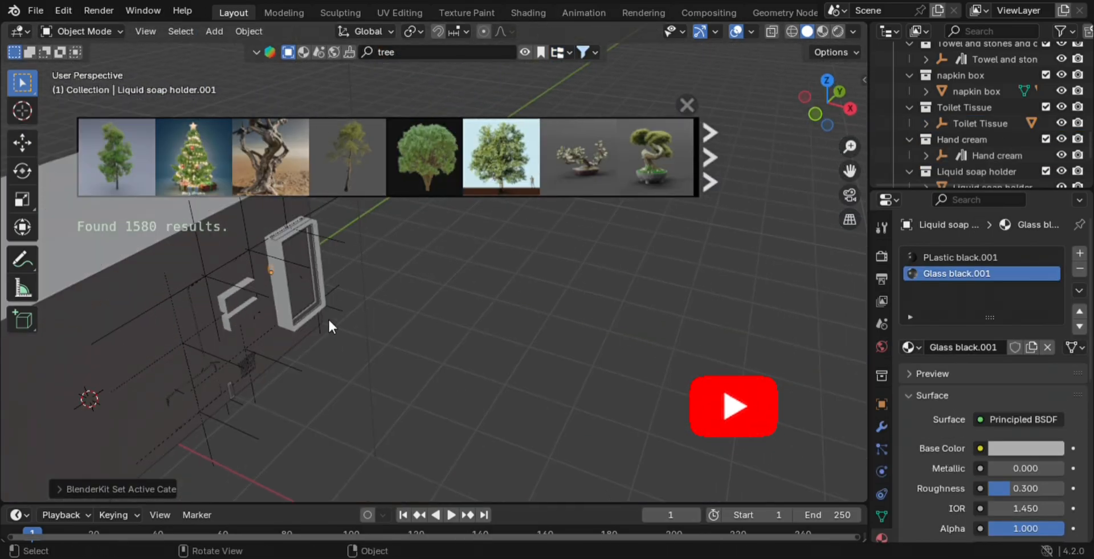
{"action": "scroll", "coordinate": [328, 322], "scroll_direction": "up", "scroll_amount": 2}
{"action": "mouse_move", "coordinate": [492, 183]}
{"action": "scroll", "coordinate": [489, 182], "scroll_direction": "down", "scroll_amount": 3}
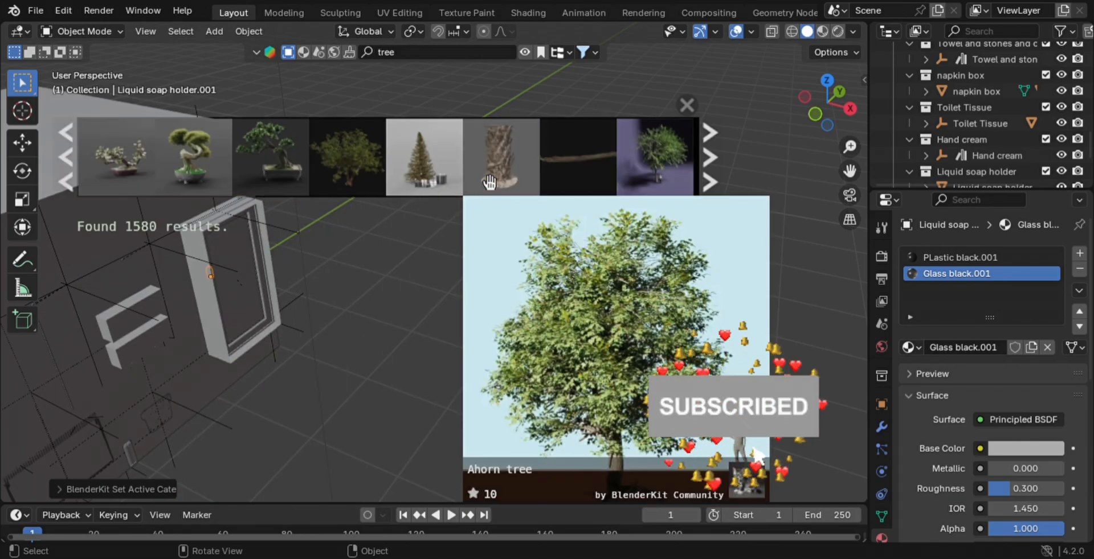
{"action": "left_click_drag", "start_coordinate": [348, 165], "coordinate": [497, 302]}
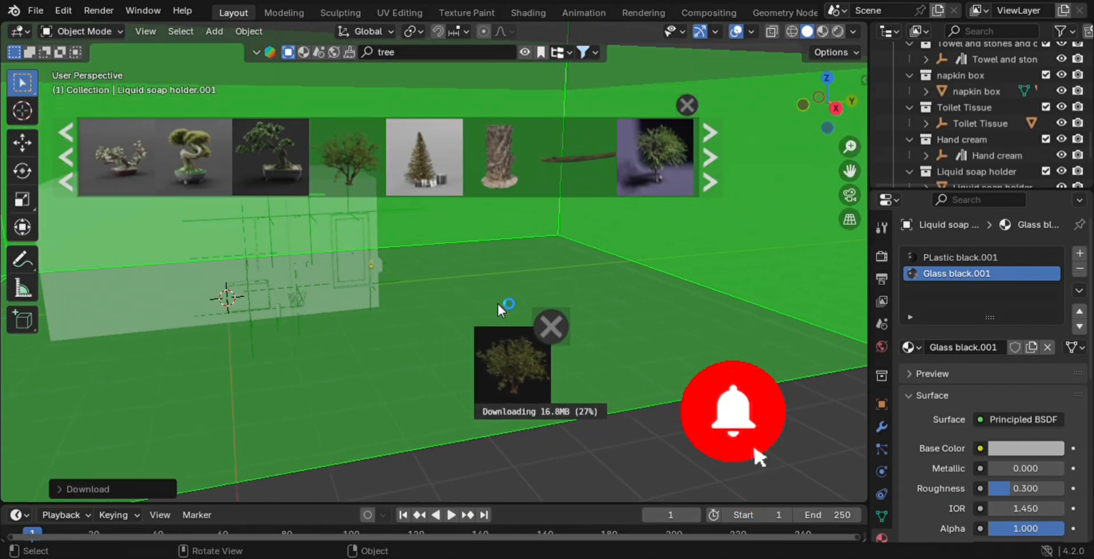
{"action": "scroll", "coordinate": [445, 347], "scroll_direction": "down", "scroll_amount": 3}
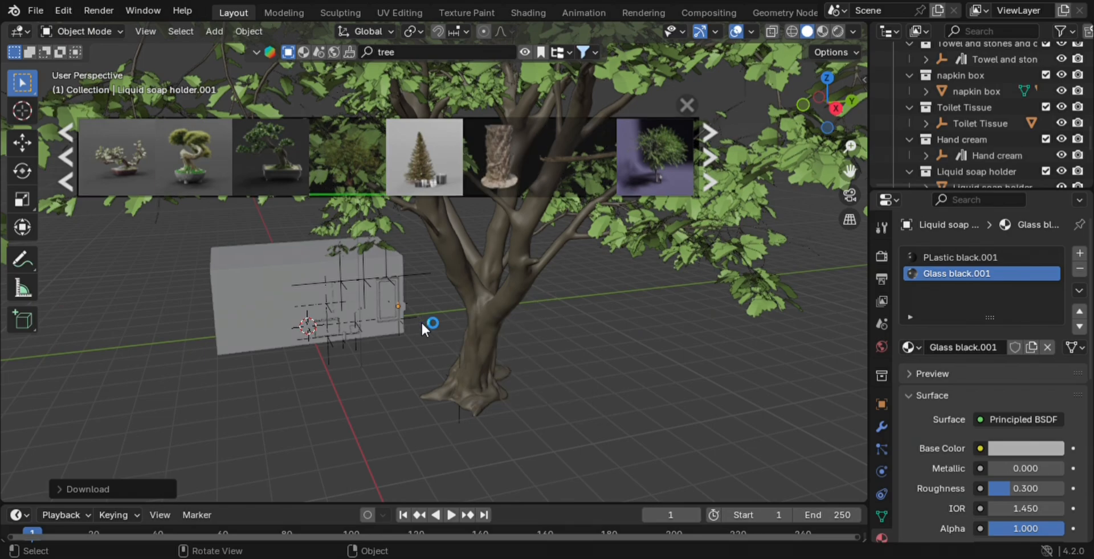
Step: Select the Jacaranda Tree, close the asset bar and scale the tree down to about half its size
{"action": "scroll", "coordinate": [926, 162], "scroll_direction": "down", "scroll_amount": 4}
{"action": "left_click", "coordinate": [984, 139]}
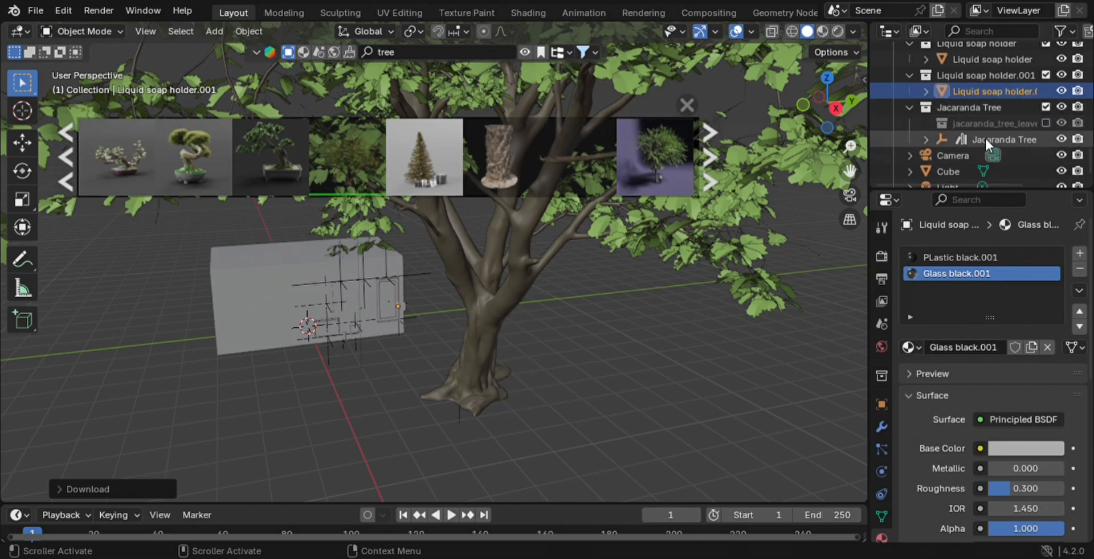
{"action": "left_click", "coordinate": [687, 105]}
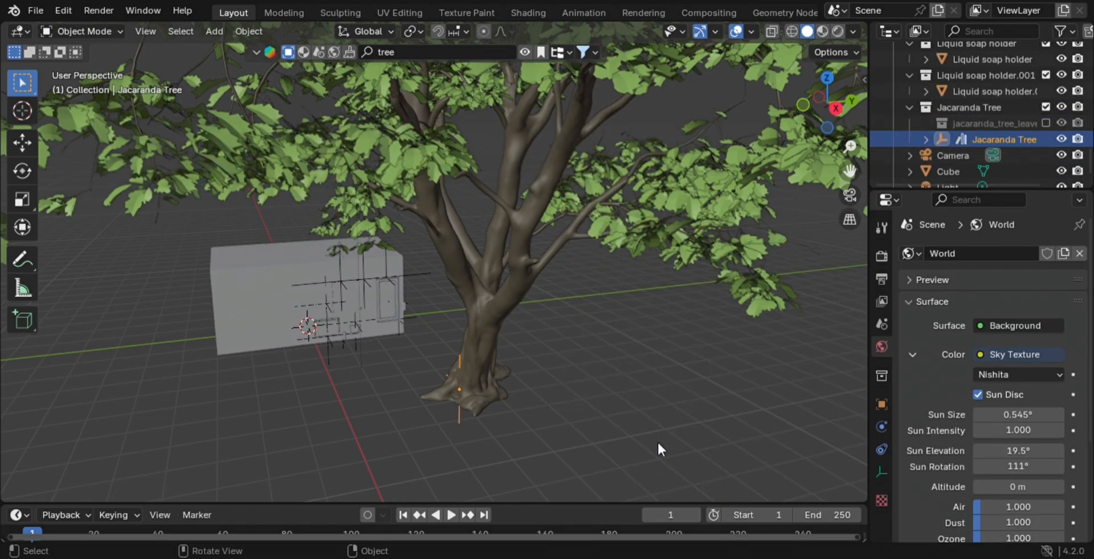
{"action": "key", "text": "s"}
{"action": "left_click", "coordinate": [551, 435]}
Step: In the top view, move the Jacaranda Tree along Y to sit beside the middle of the room
{"action": "key", "text": "KP_7"}
{"action": "key", "text": "g"}
{"action": "key", "text": "y"}
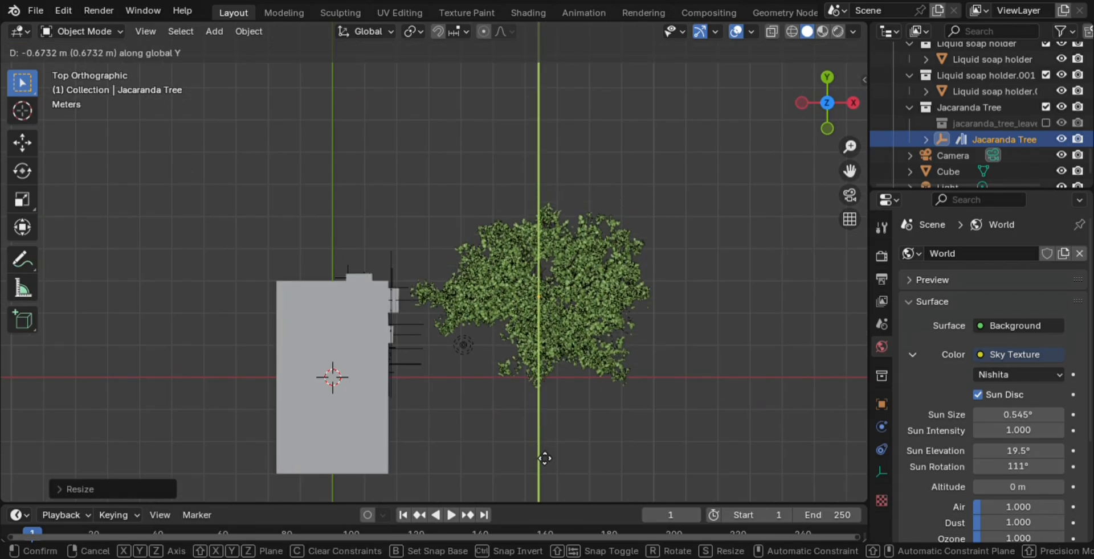
{"action": "left_click", "coordinate": [504, 447]}
Step: In the front view, move the Jacaranda Tree closer to the room along X and adjust its height along Z
{"action": "key", "text": "KP_1"}
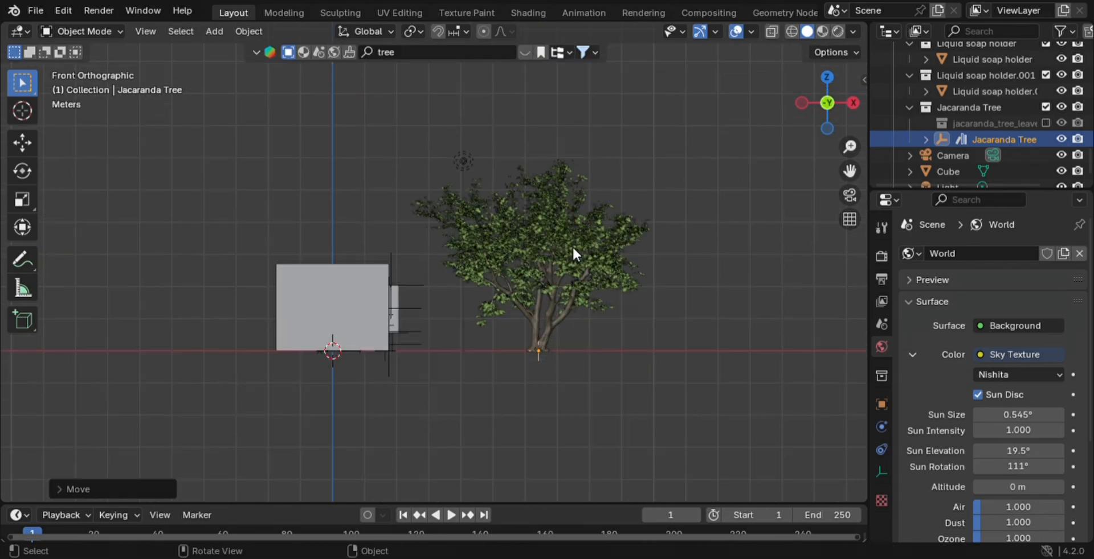
{"action": "key", "text": "g"}
{"action": "key", "text": "y"}
{"action": "key", "text": "x"}
{"action": "left_click", "coordinate": [528, 266]}
{"action": "key", "text": "g"}
{"action": "key", "text": "z"}
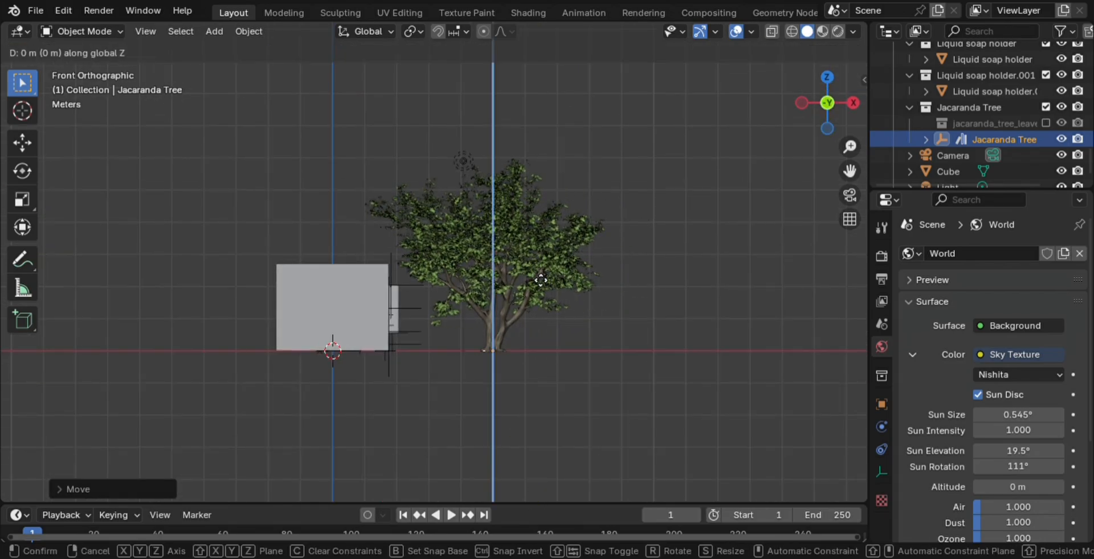
{"action": "left_click", "coordinate": [614, 375]}
Step: Rotate the Jacaranda Tree about the Z axis in the top view
{"action": "key", "text": "KP_7"}
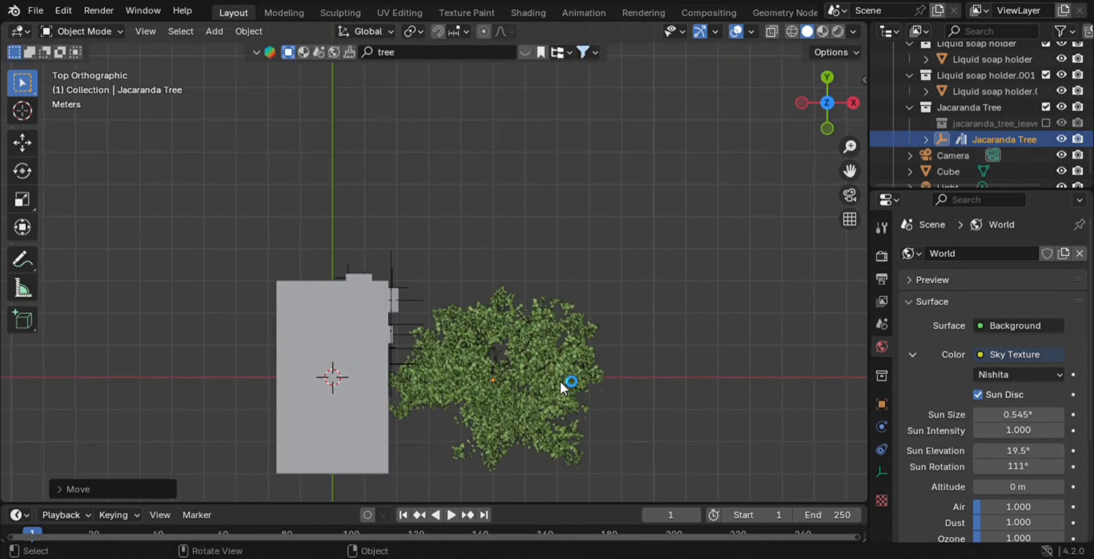
{"action": "key", "text": "r"}
{"action": "key", "text": "z"}
{"action": "left_click", "coordinate": [551, 474]}
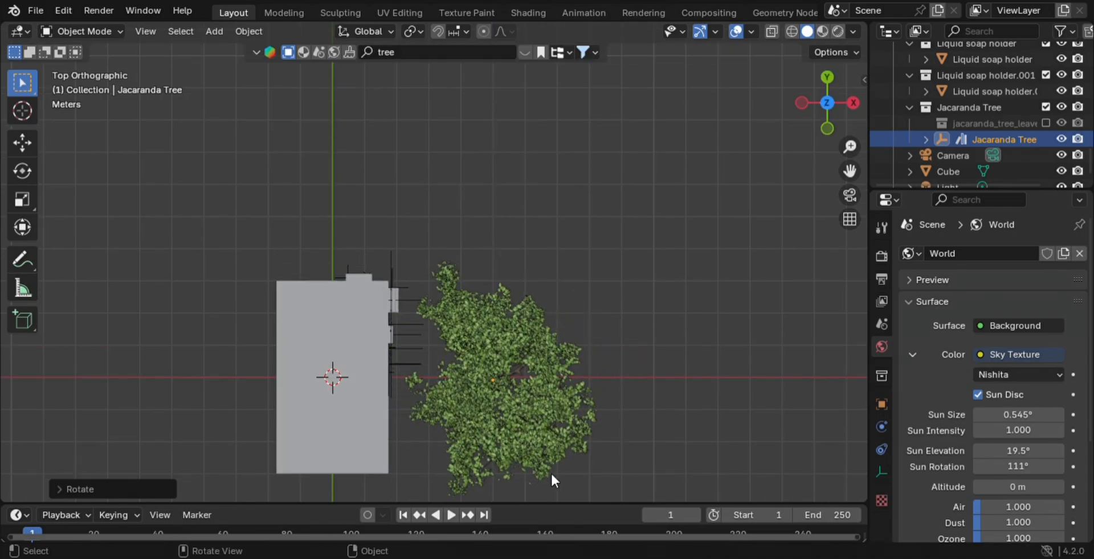
Step: Fine-tune the Jacaranda Tree's position outside the room along Y and adjust its height along Z
{"action": "key", "text": "KP_1"}
{"action": "middle_click_drag", "start_coordinate": [605, 405], "coordinate": [409, 398]}
{"action": "key", "text": "g"}
{"action": "key", "text": "y"}
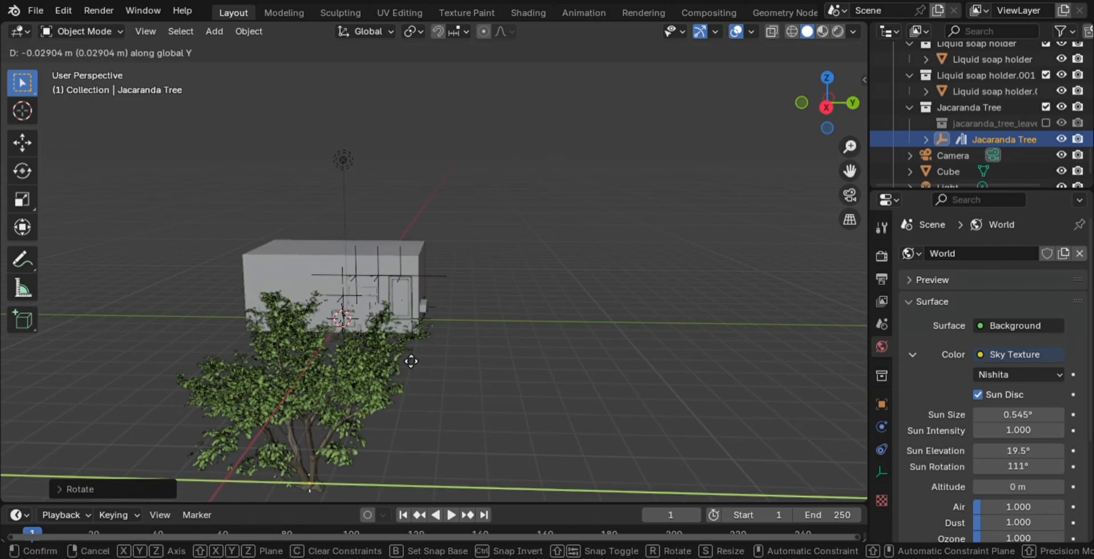
{"action": "left_click", "coordinate": [423, 363]}
{"action": "middle_click_drag", "start_coordinate": [422, 363], "coordinate": [552, 384]}
{"action": "key", "text": "g"}
{"action": "key", "text": "y"}
{"action": "left_click", "coordinate": [457, 394]}
{"action": "key", "text": "g"}
{"action": "key", "text": "z"}
{"action": "left_click", "coordinate": [549, 375]}
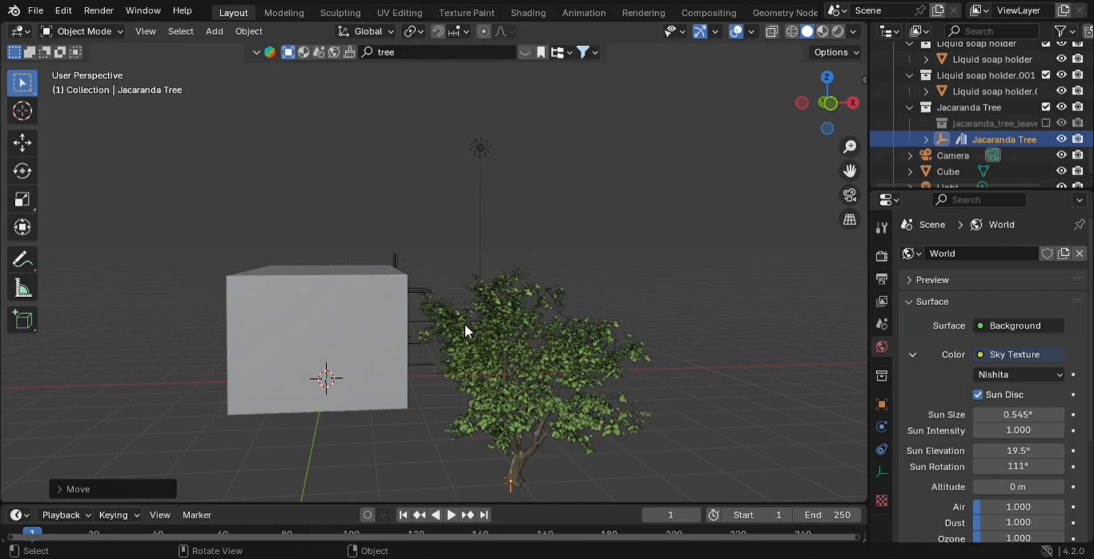
Step: Return to the camera view and enable Render Region for the output
{"action": "key", "text": "KP_0"}
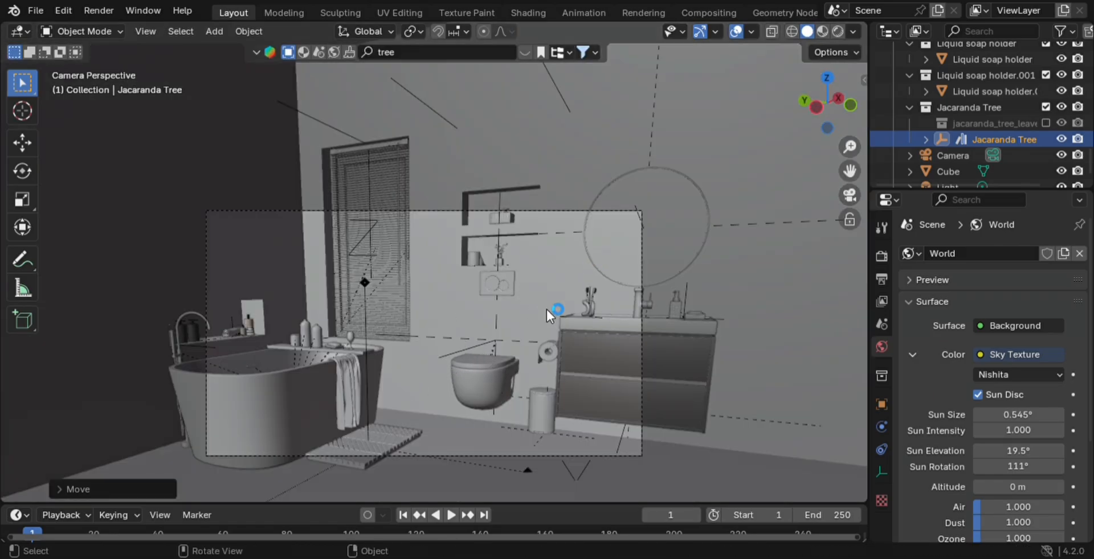
{"action": "left_click", "coordinate": [881, 279]}
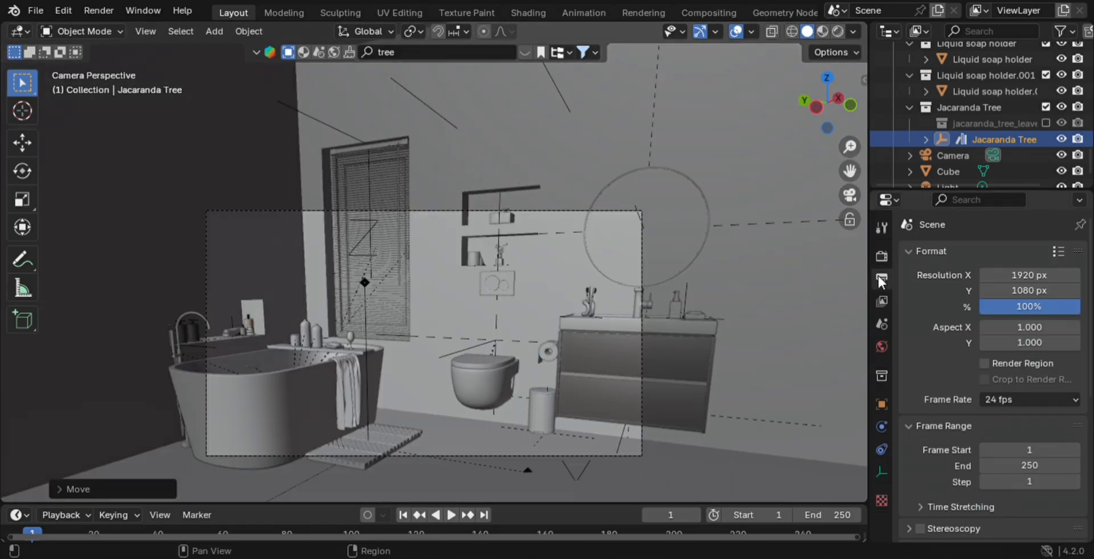
{"action": "left_click", "coordinate": [984, 363]}
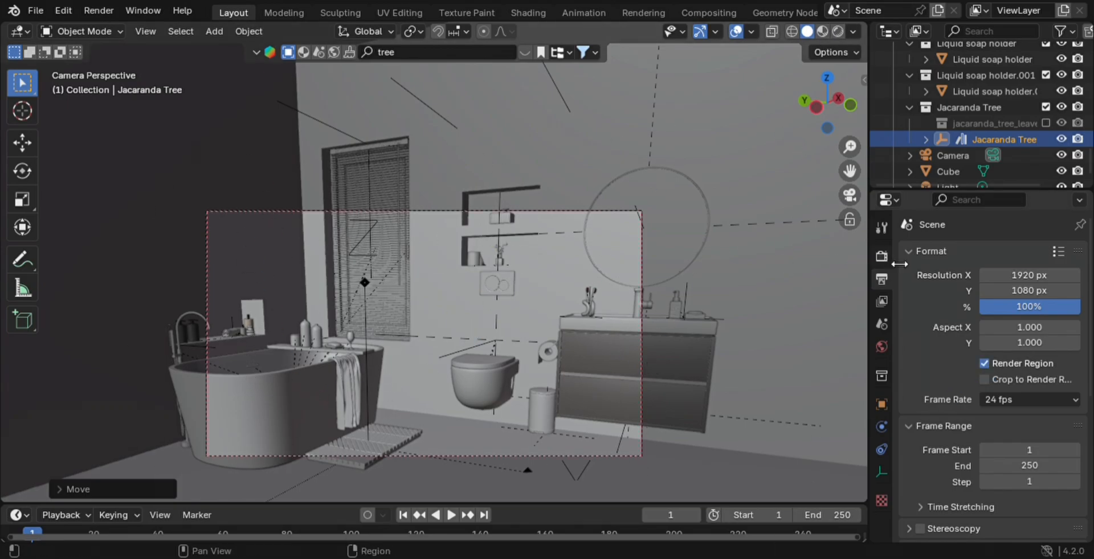
Step: Set the render's Max Samples to 500, enable Persistent Data for the final render and return to the world settings
{"action": "left_click", "coordinate": [881, 256]}
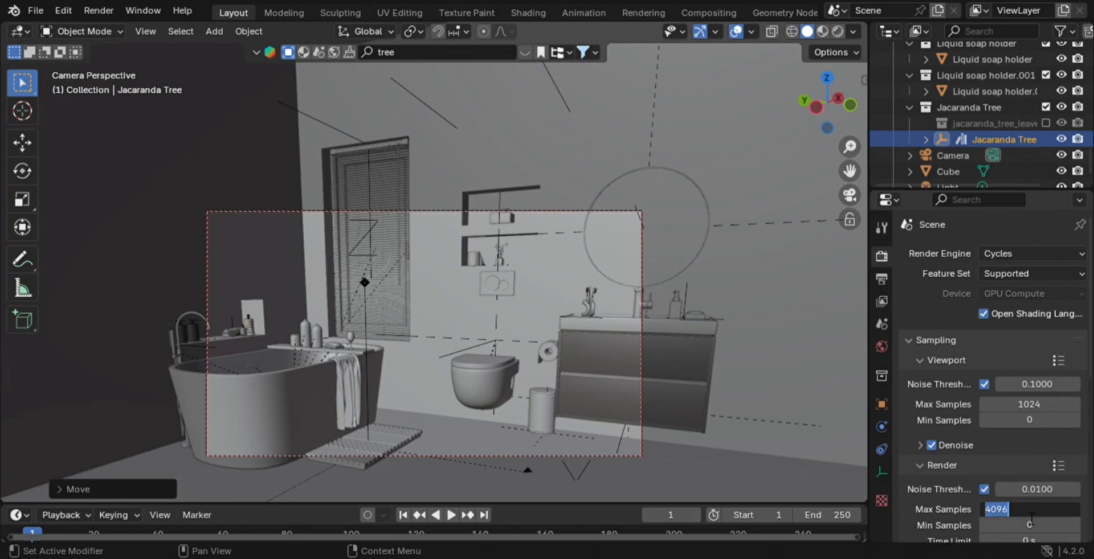
{"action": "scroll", "coordinate": [969, 455], "scroll_direction": "down", "scroll_amount": 12}
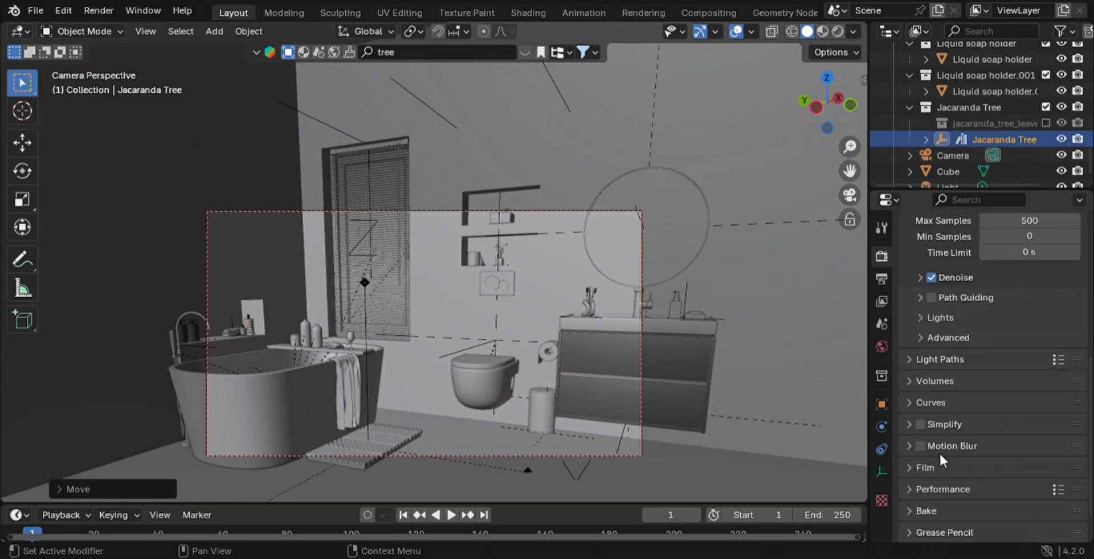
{"action": "left_click", "coordinate": [917, 446]}
{"action": "scroll", "coordinate": [987, 443], "scroll_direction": "down", "scroll_amount": 8}
{"action": "left_click", "coordinate": [983, 487]}
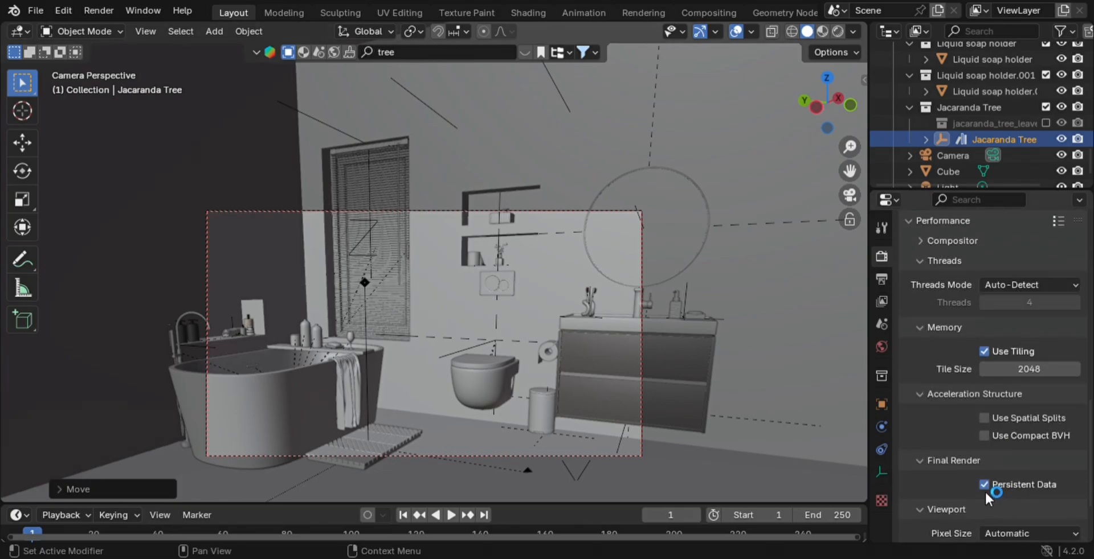
{"action": "scroll", "coordinate": [933, 405], "scroll_direction": "up", "scroll_amount": 12}
{"action": "scroll", "coordinate": [933, 405], "scroll_direction": "up", "scroll_amount": 5}
{"action": "left_click", "coordinate": [881, 279]}
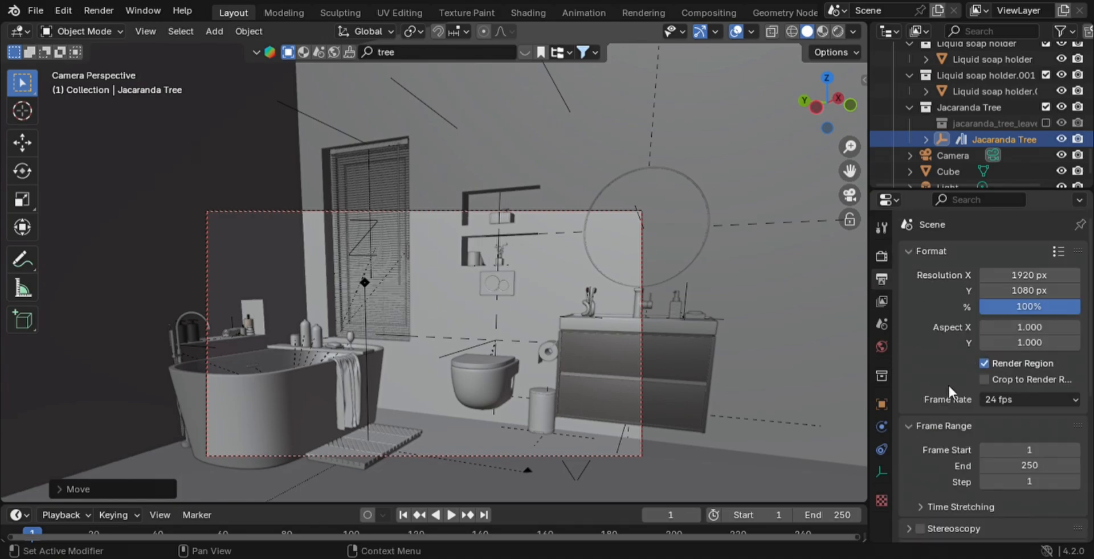
{"action": "left_click", "coordinate": [881, 346]}
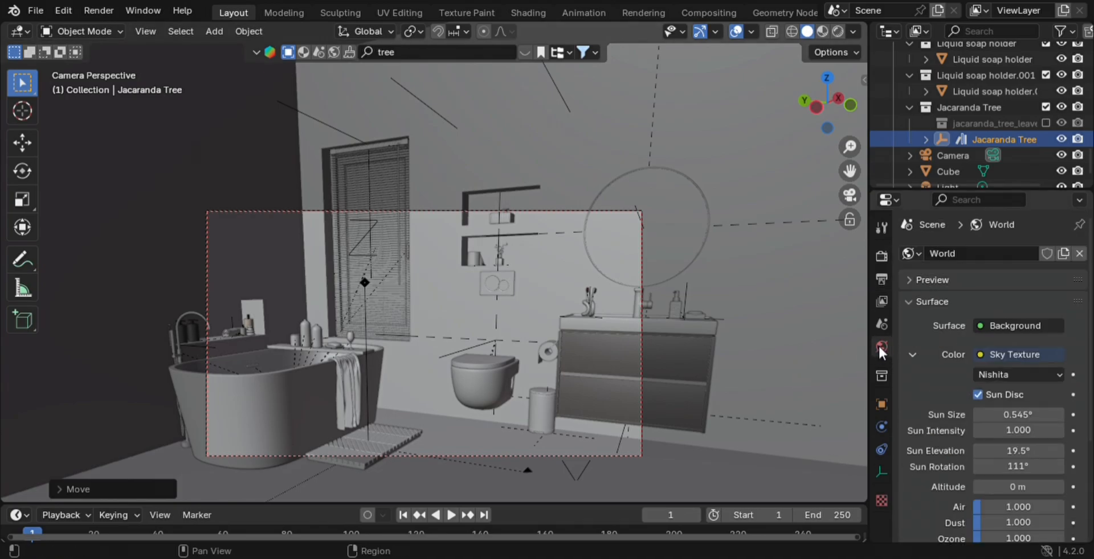
Step: Add an area light to the bathroom scene and focus the view on it
{"action": "middle_click_drag", "start_coordinate": [669, 426], "coordinate": [579, 423]}
{"action": "key", "text": "shift+a"}
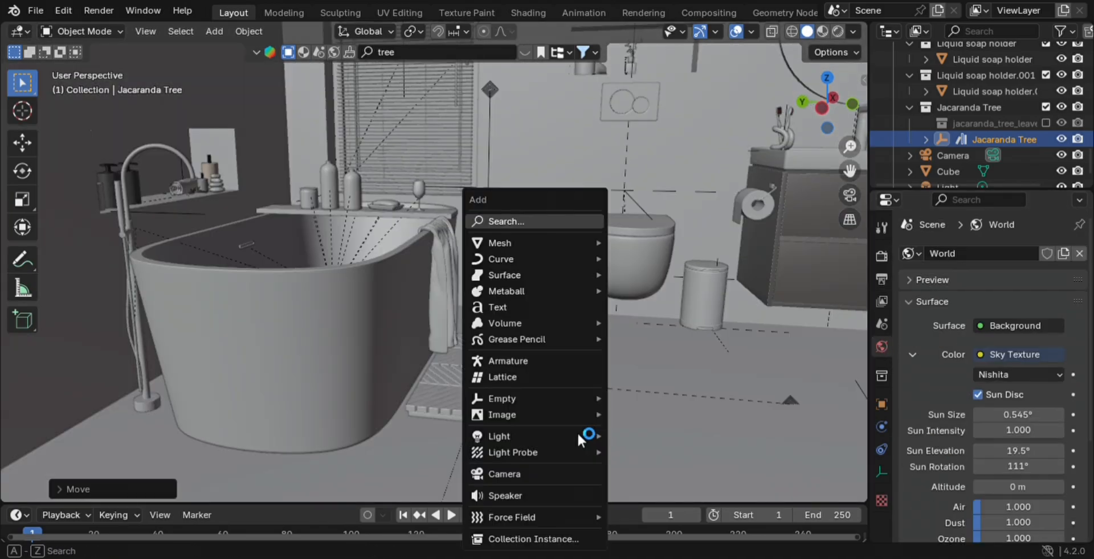
{"action": "mouse_move", "coordinate": [551, 436]}
{"action": "left_click", "coordinate": [637, 488]}
{"action": "key", "text": "KP_Decimal"}
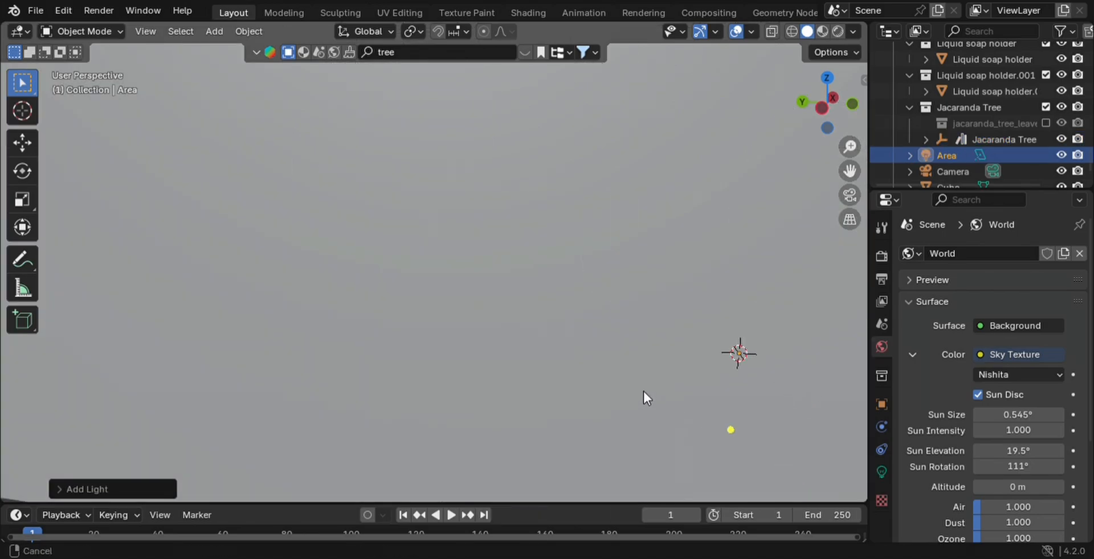
Step: Scale up the area light while viewing the scene from above in wireframe
{"action": "key", "text": "KP_7"}
{"action": "left_click", "coordinate": [792, 32]}
{"action": "scroll", "coordinate": [431, 405], "scroll_direction": "down", "scroll_amount": 3}
{"action": "middle_click_drag", "start_coordinate": [375, 402], "coordinate": [519, 372], "text": "shift"}
{"action": "scroll", "coordinate": [399, 397], "scroll_direction": "up", "scroll_amount": 2}
{"action": "key", "text": "s"}
{"action": "left_click", "coordinate": [655, 446]}
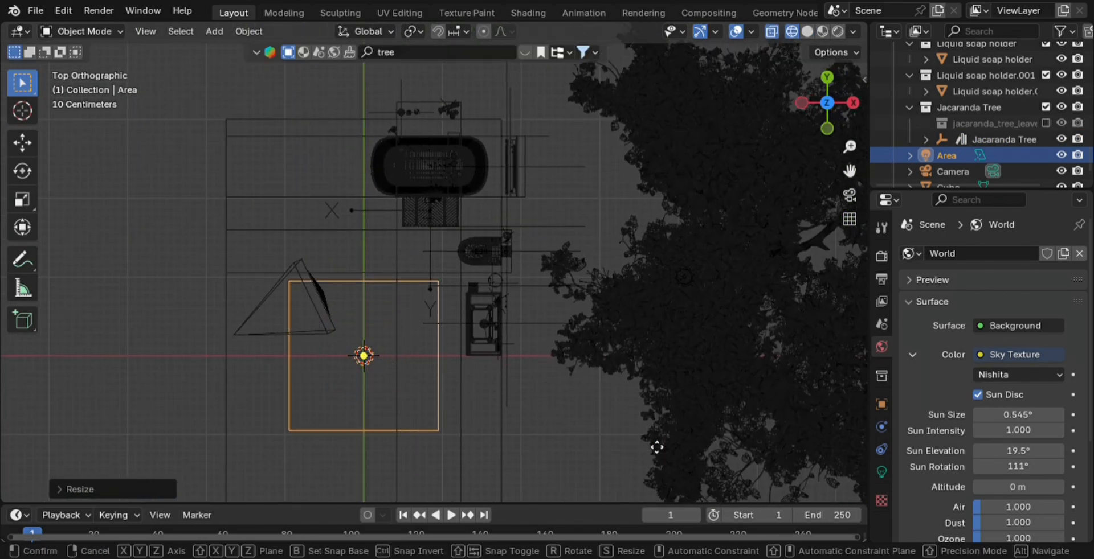
Step: Position the area light over the bathroom along Y and X, and enlarge it to cover most of the floor plan
{"action": "key", "text": "g"}
{"action": "key", "text": "y"}
{"action": "left_click", "coordinate": [654, 334]}
{"action": "key", "text": "s"}
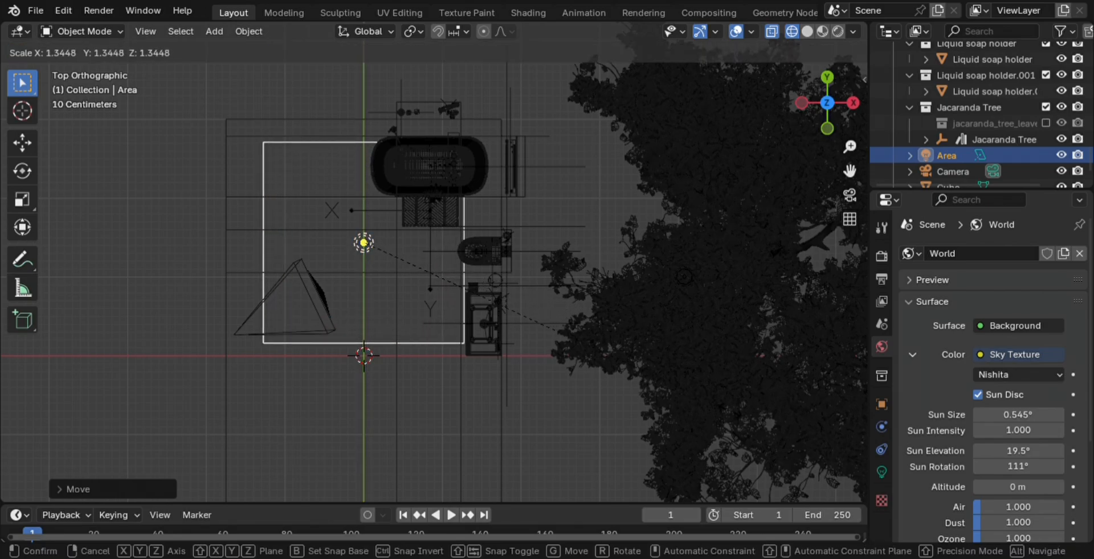
{"action": "left_click", "coordinate": [778, 481]}
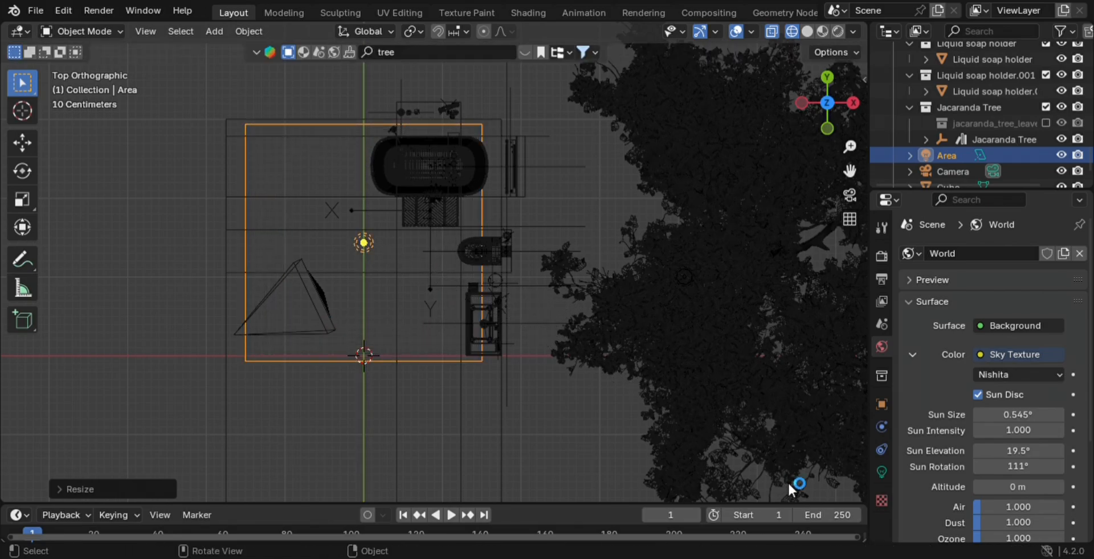
{"action": "key", "text": "g"}
{"action": "key", "text": "x"}
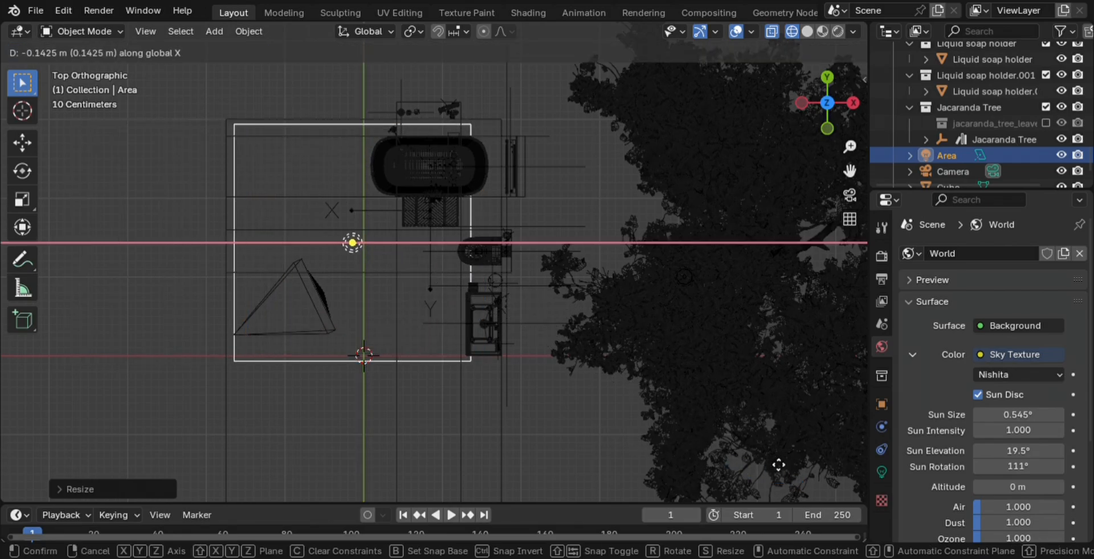
{"action": "left_click", "coordinate": [798, 481]}
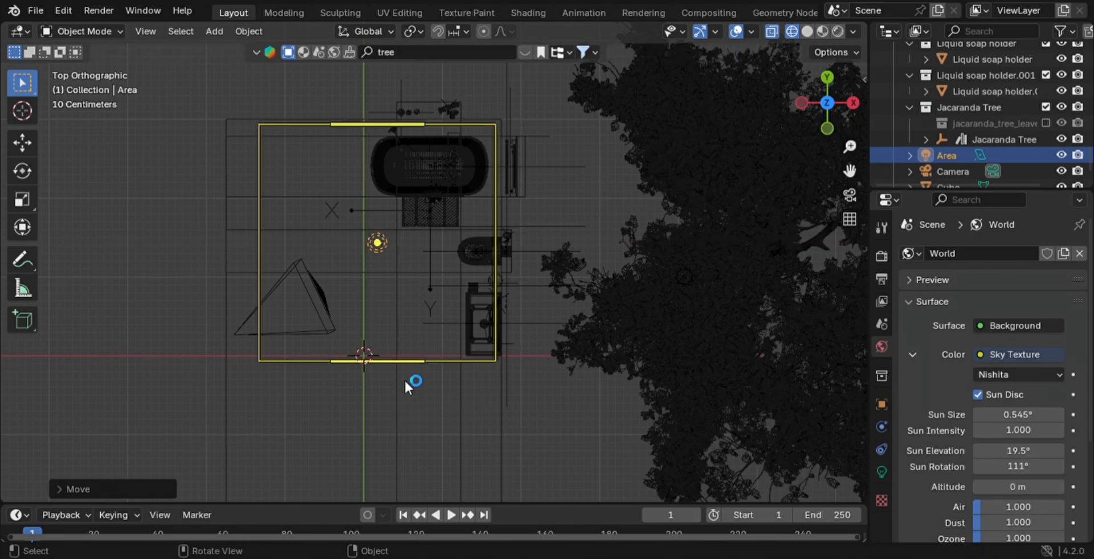
Step: Raise the area light along Z to the room's ceiling in the front view
{"action": "key", "text": "KP_1"}
{"action": "scroll", "coordinate": [403, 436], "scroll_direction": "down", "scroll_amount": 2}
{"action": "key", "text": "g"}
{"action": "key", "text": "z"}
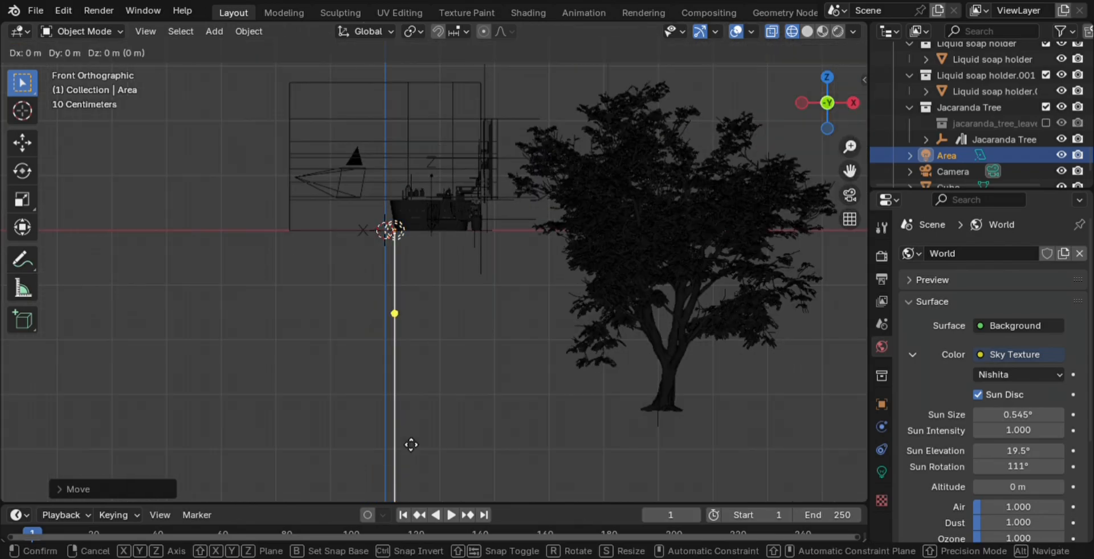
{"action": "left_click", "coordinate": [445, 300]}
Step: Restore solid shading and return to the camera view of the bathroom
{"action": "middle_click_drag", "start_coordinate": [527, 306], "coordinate": [484, 327]}
{"action": "scroll", "coordinate": [484, 327], "scroll_direction": "up", "scroll_amount": 2}
{"action": "left_click", "coordinate": [805, 32]}
{"action": "key", "text": "KP_0"}
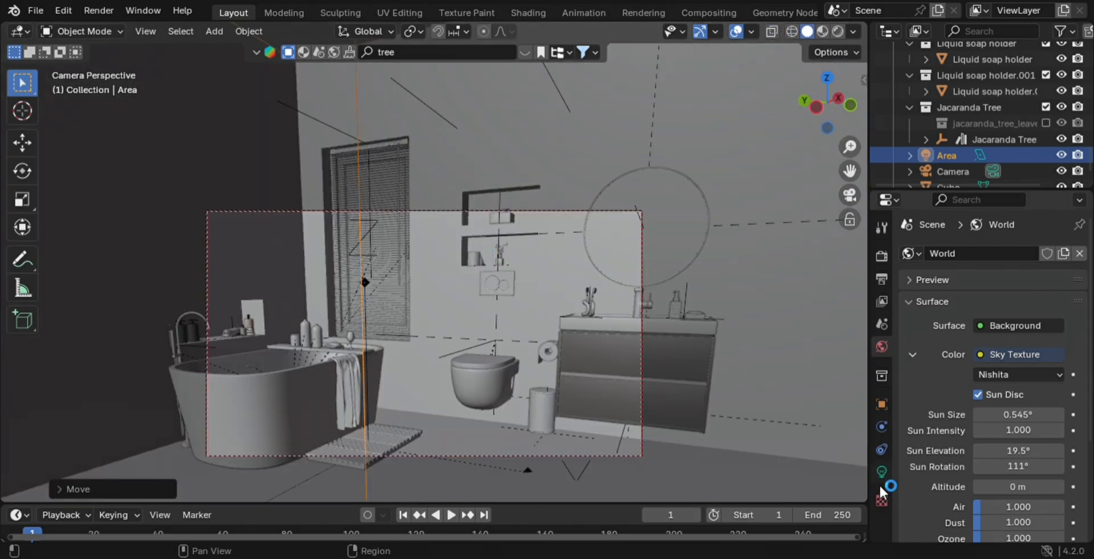
Step: Set the area light's power to 20 W and its color to a pale warm yellow
{"action": "left_click", "coordinate": [881, 472]}
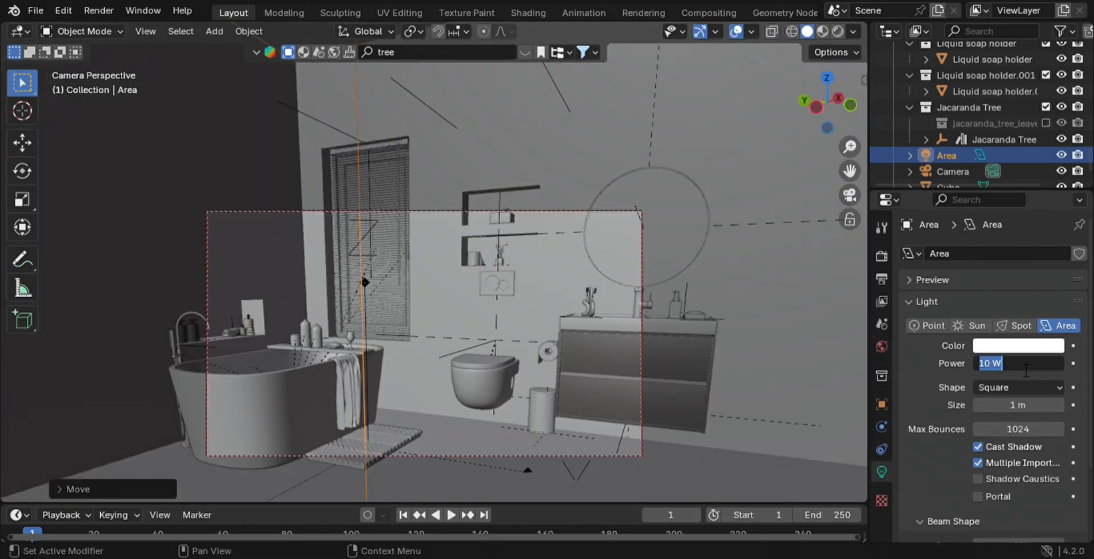
{"action": "type", "text": "20"}
{"action": "key", "text": "Return"}
{"action": "left_click", "coordinate": [1037, 348]}
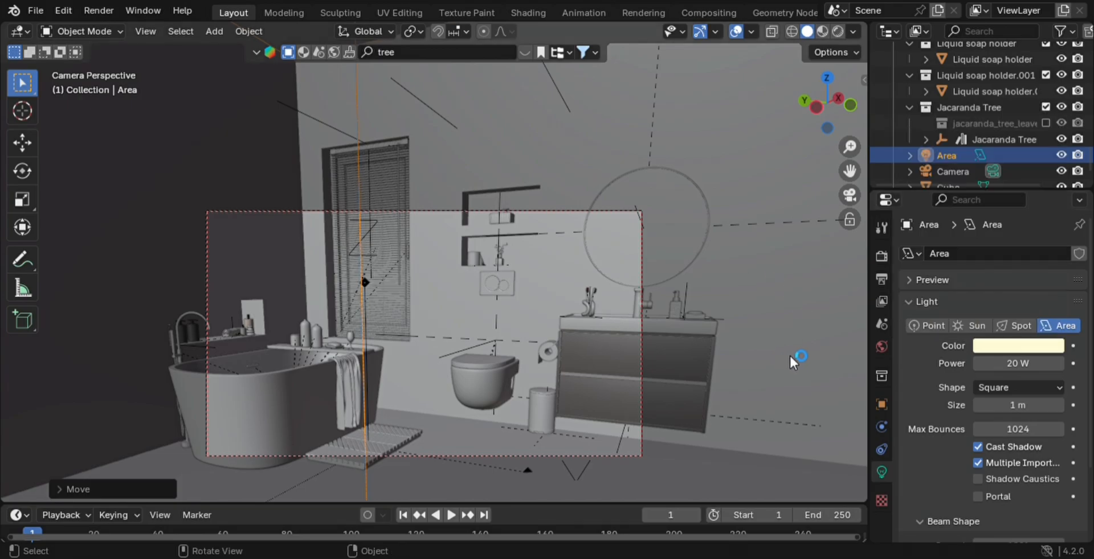
{"action": "middle_click_drag", "start_coordinate": [614, 406], "coordinate": [659, 386], "text": "shift"}
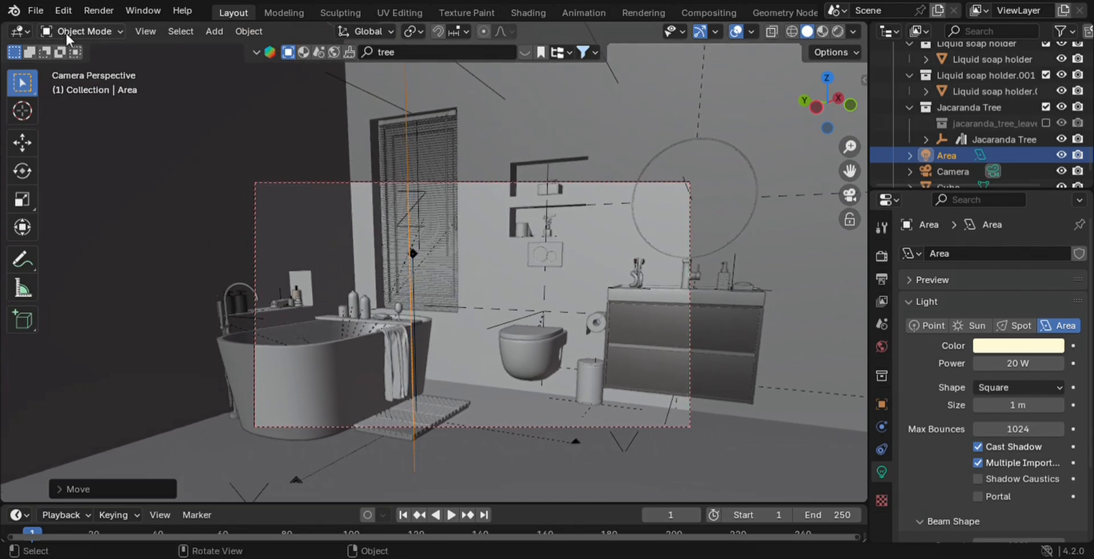